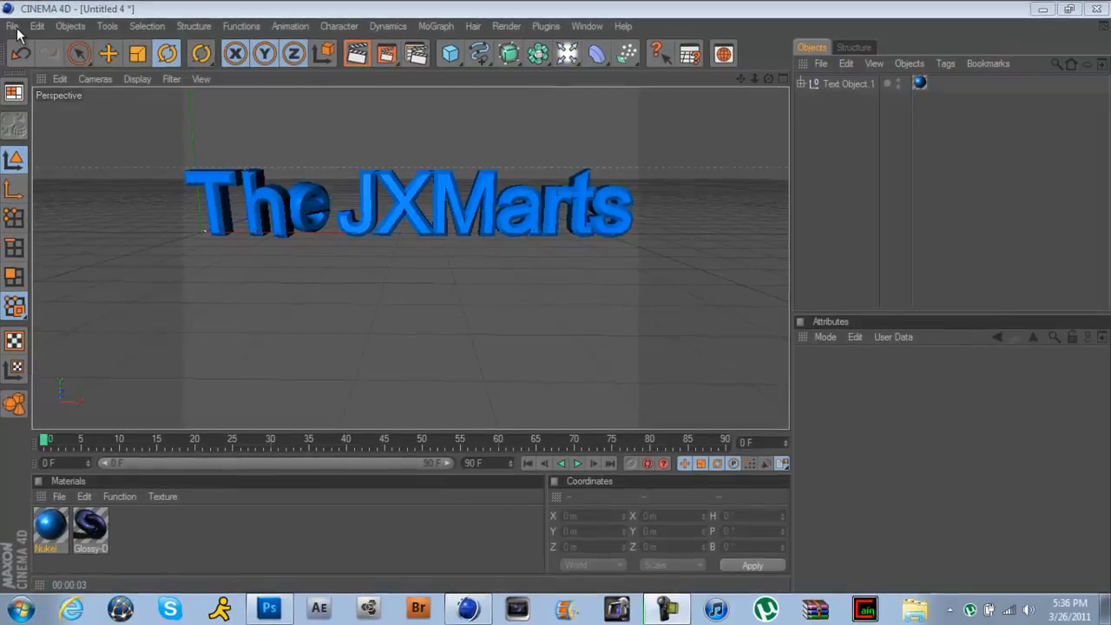
# - Create a new project and add a Text spline to the scene
pyautogui.click(13, 26)
pyautogui.click(26, 50)
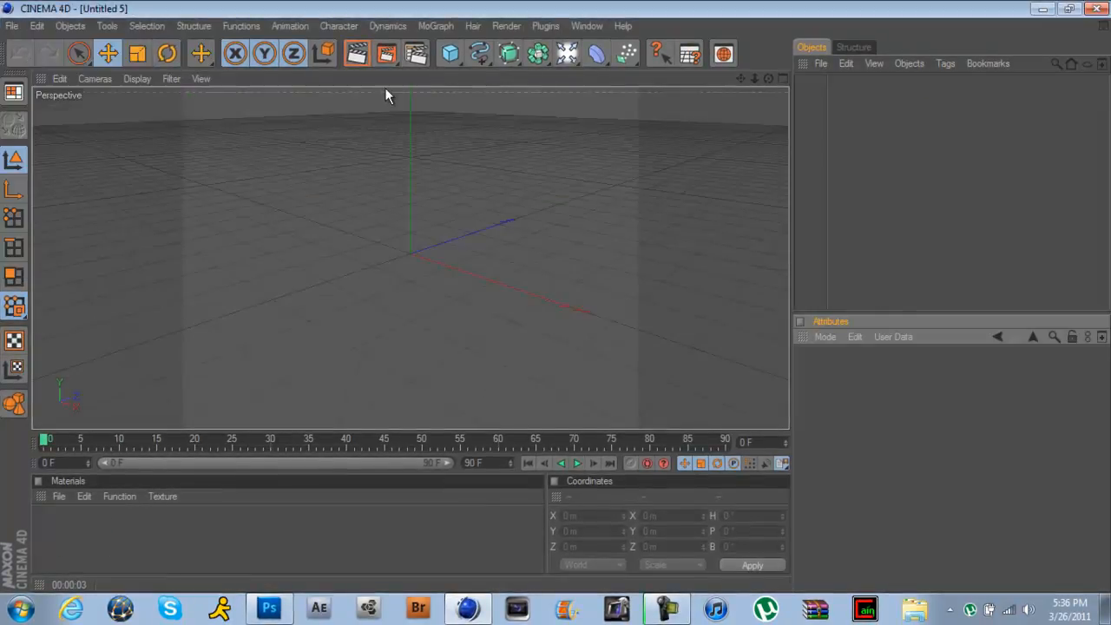
pyautogui.click(480, 52)
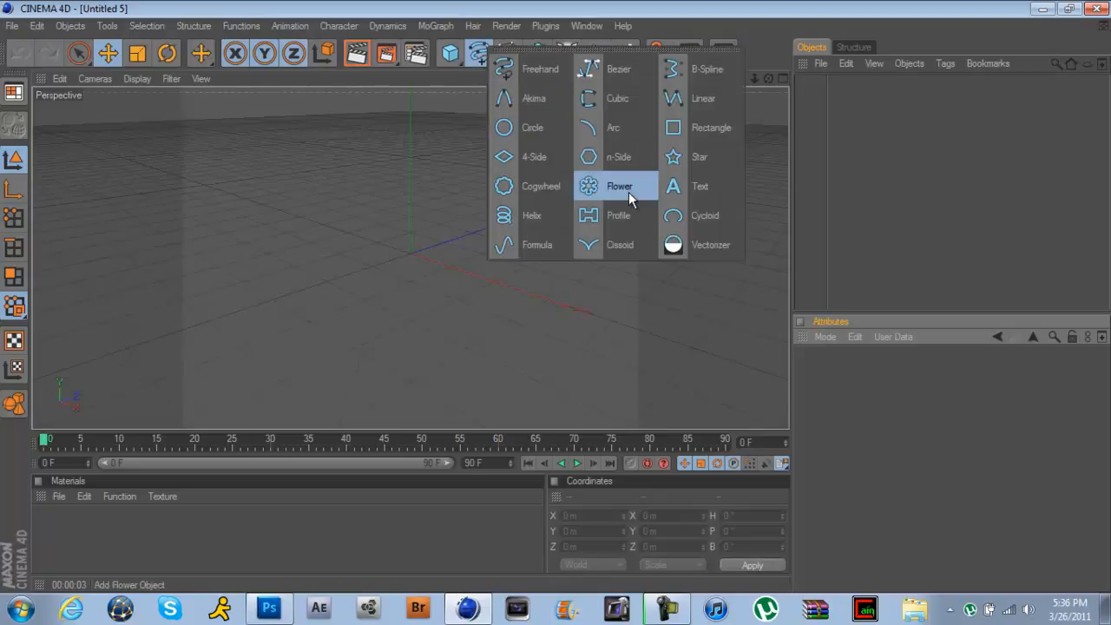
pyautogui.click(706, 186)
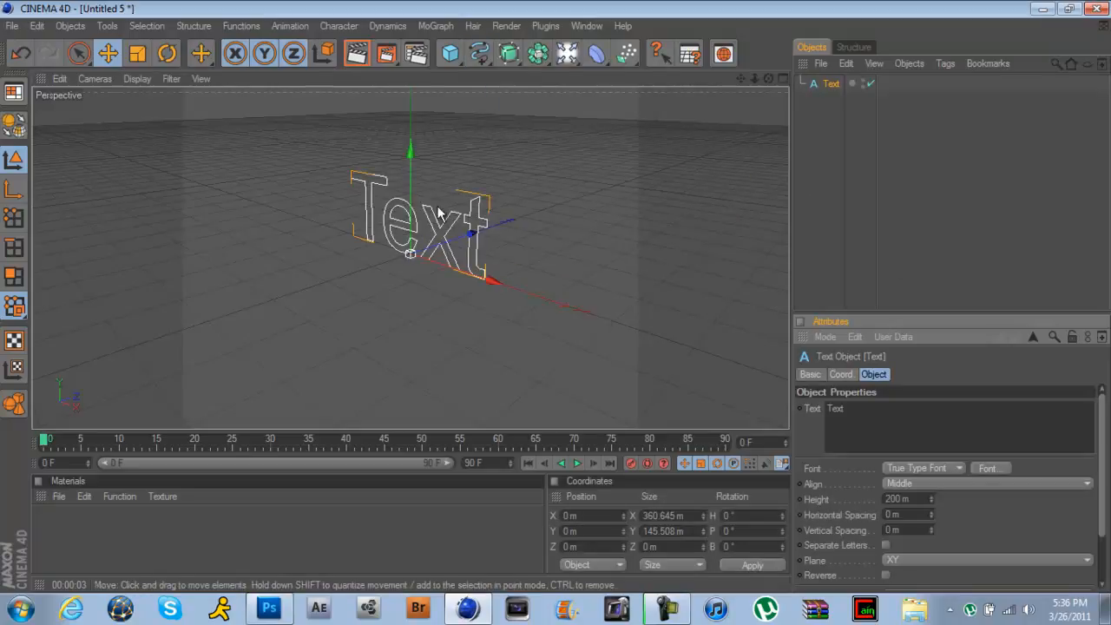
# - Replace the Text spline's default wording with "TheJXMarts"
pyautogui.moveTo(767, 77)
pyautogui.mouseDown()
pyautogui.moveTo(552, 297)
pyautogui.moveTo(767, 77)
pyautogui.mouseUp()
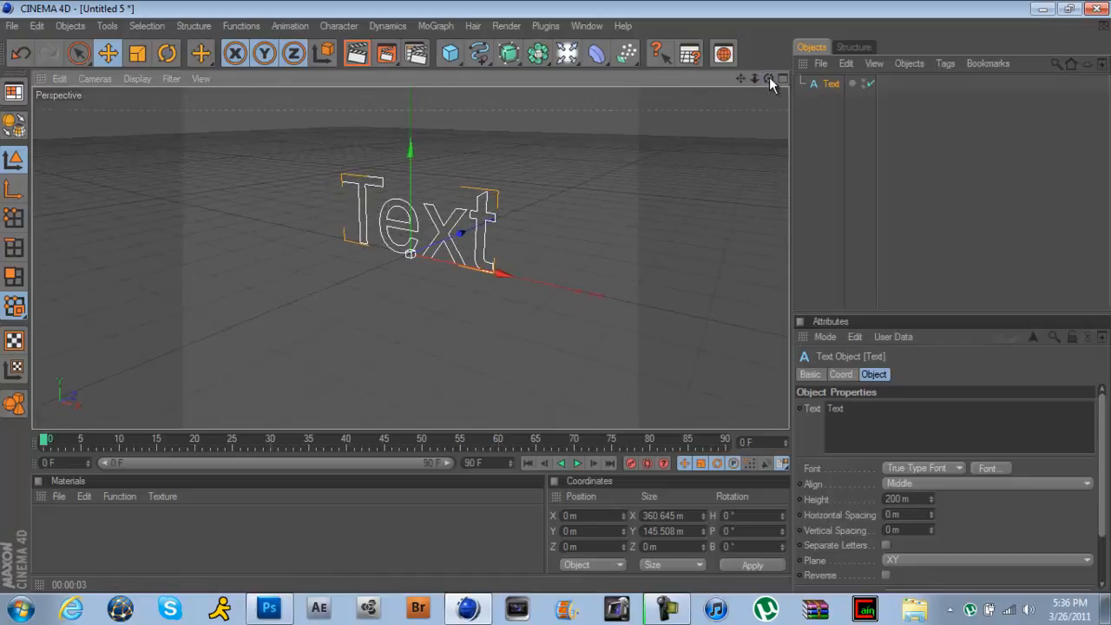
pyautogui.doubleClick(834, 409)
pyautogui.press('BackSpace')
pyautogui.write('T')
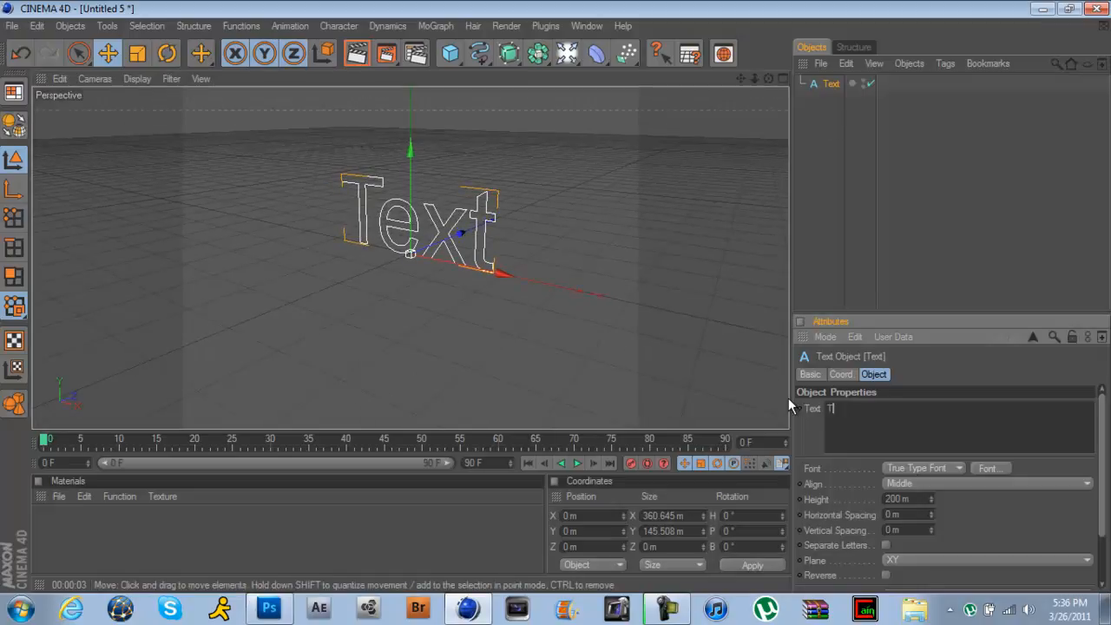
pyautogui.write('heJXMarts')
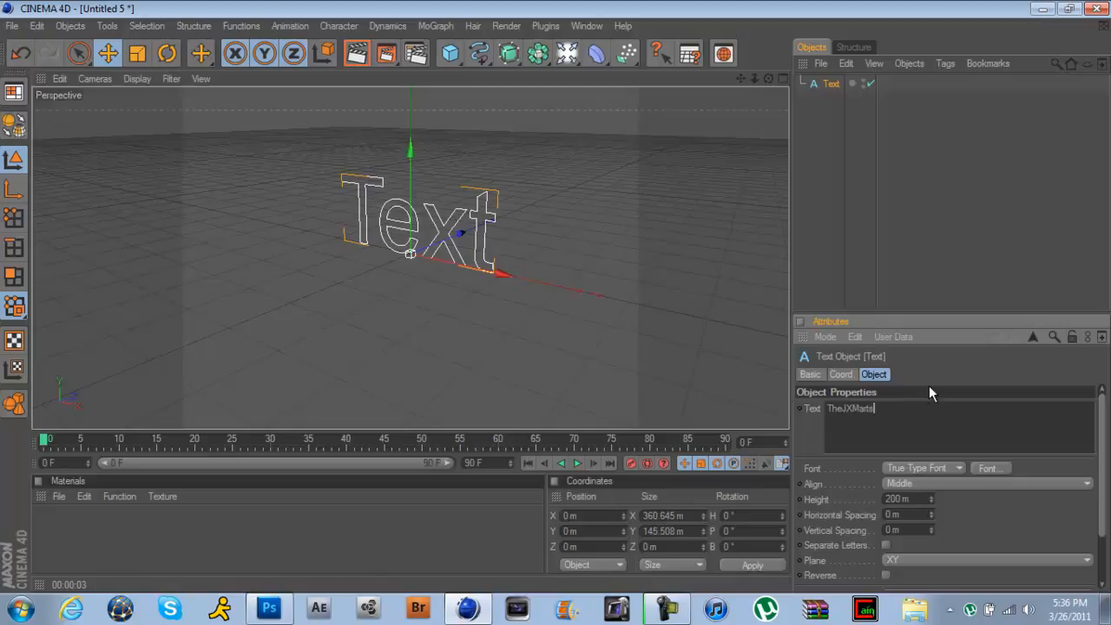
pyautogui.click(924, 372)
# - Orbit, pan and zoom the perspective view so the text faces forward and sits centred within the render frame
pyautogui.moveTo(768, 78); pyautogui.dragTo(554, 296)
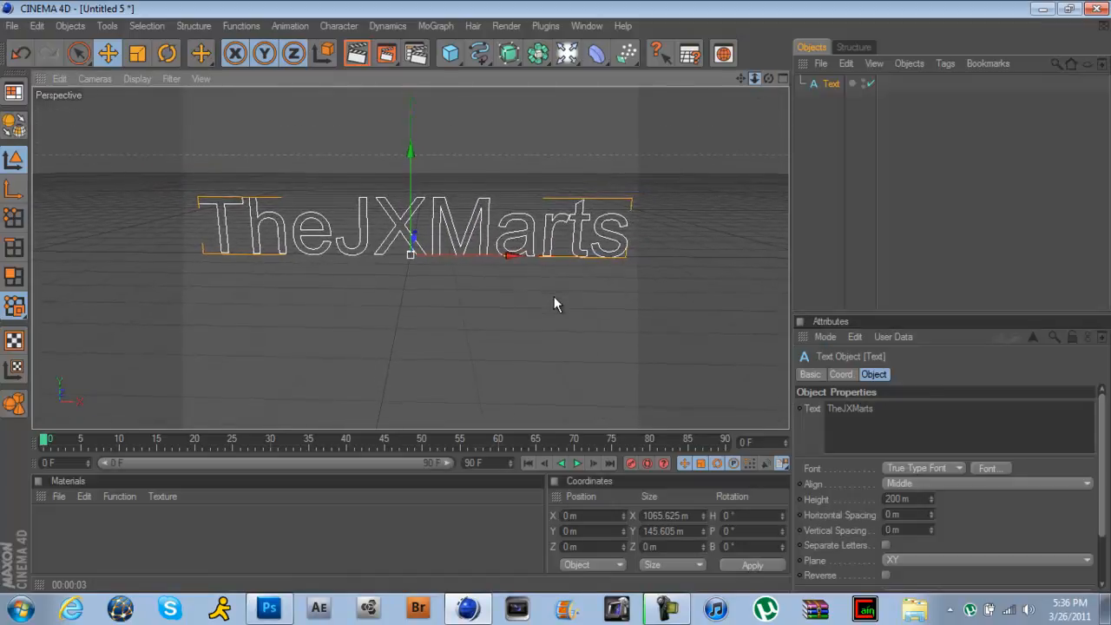
pyautogui.moveTo(740, 78); pyautogui.dragTo(555, 295)
pyautogui.moveTo(754, 78); pyautogui.dragTo(555, 298)
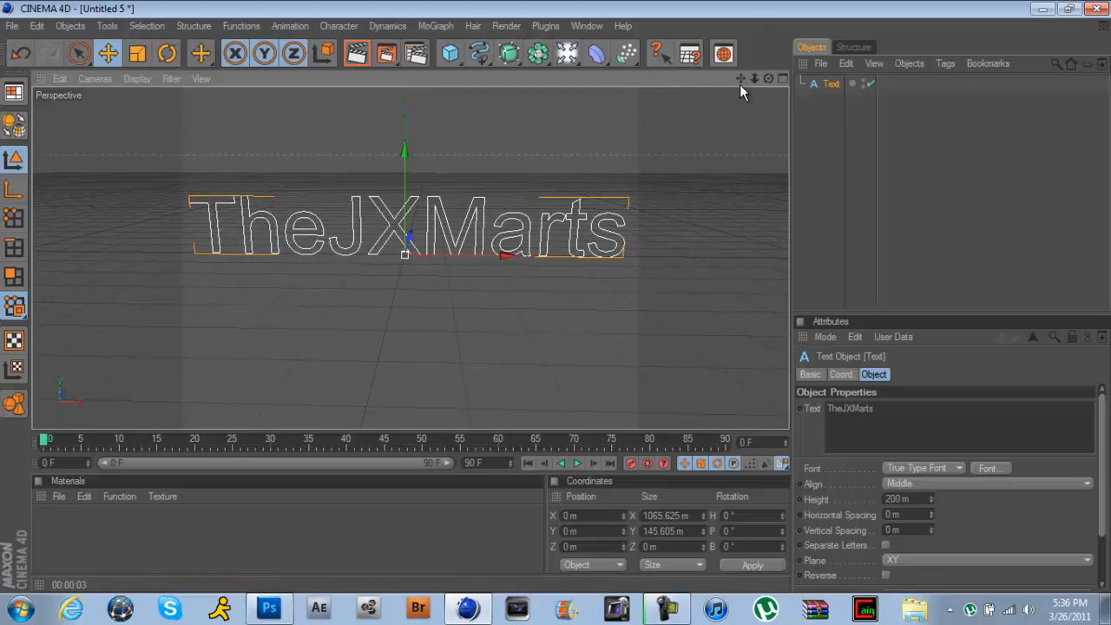
pyautogui.moveTo(740, 78); pyautogui.dragTo(555, 296)
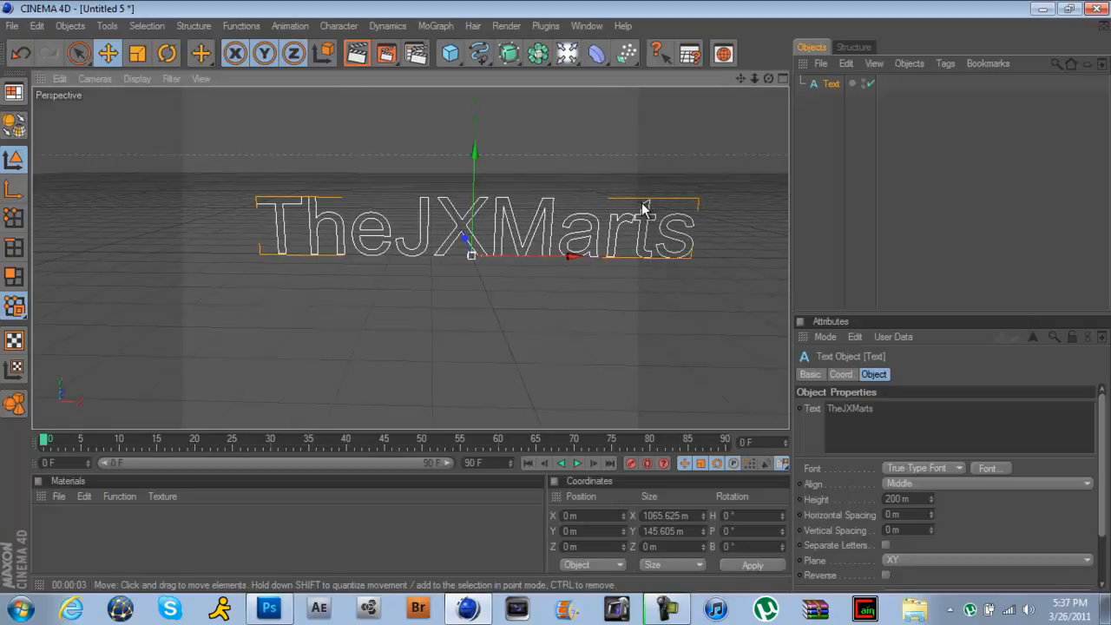
pyautogui.moveTo(740, 78); pyautogui.dragTo(556, 295)
pyautogui.moveTo(748, 78); pyautogui.dragTo(555, 296)
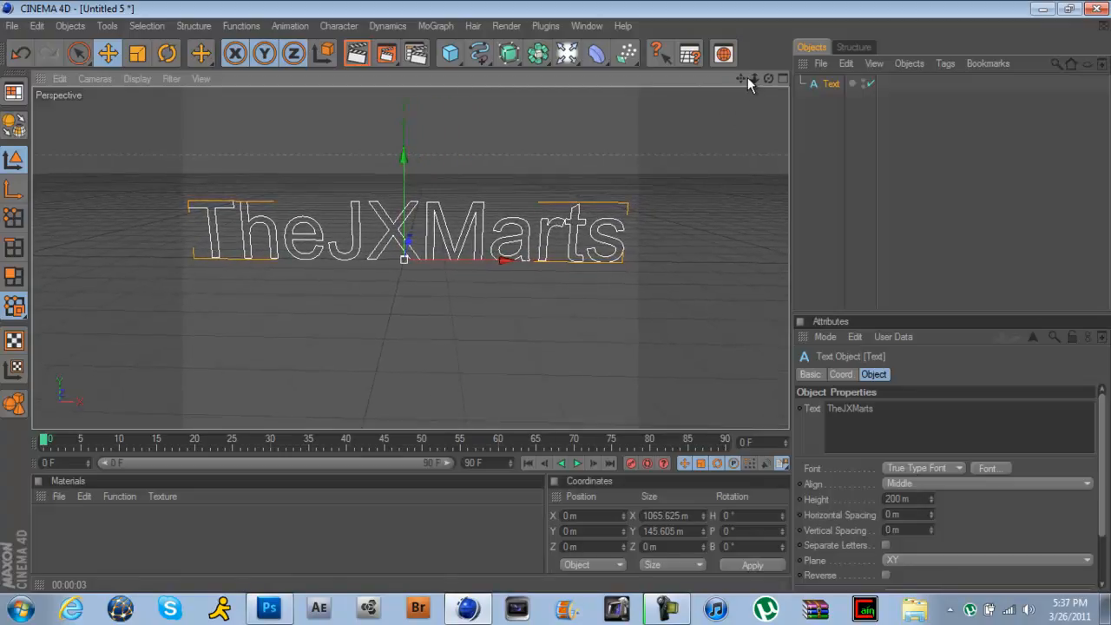
pyautogui.moveTo(765, 77); pyautogui.dragTo(554, 296)
pyautogui.moveTo(751, 77); pyautogui.dragTo(555, 296)
# - Render the perspective view to preview the unextruded text spline, and reselect the Text object
pyautogui.click(832, 163)
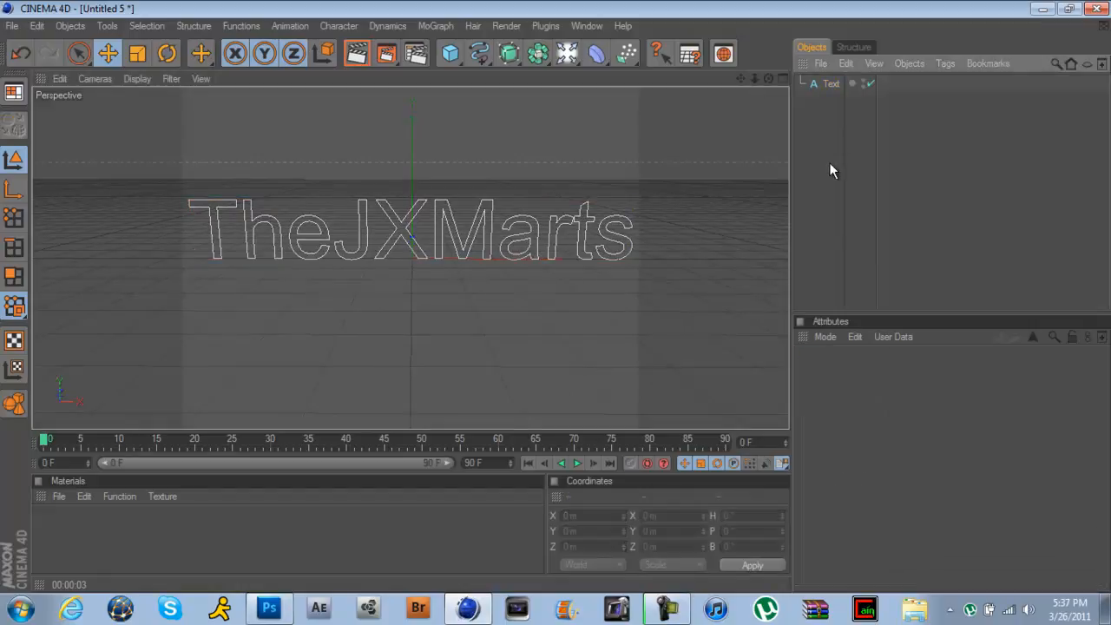
pyautogui.click(831, 84)
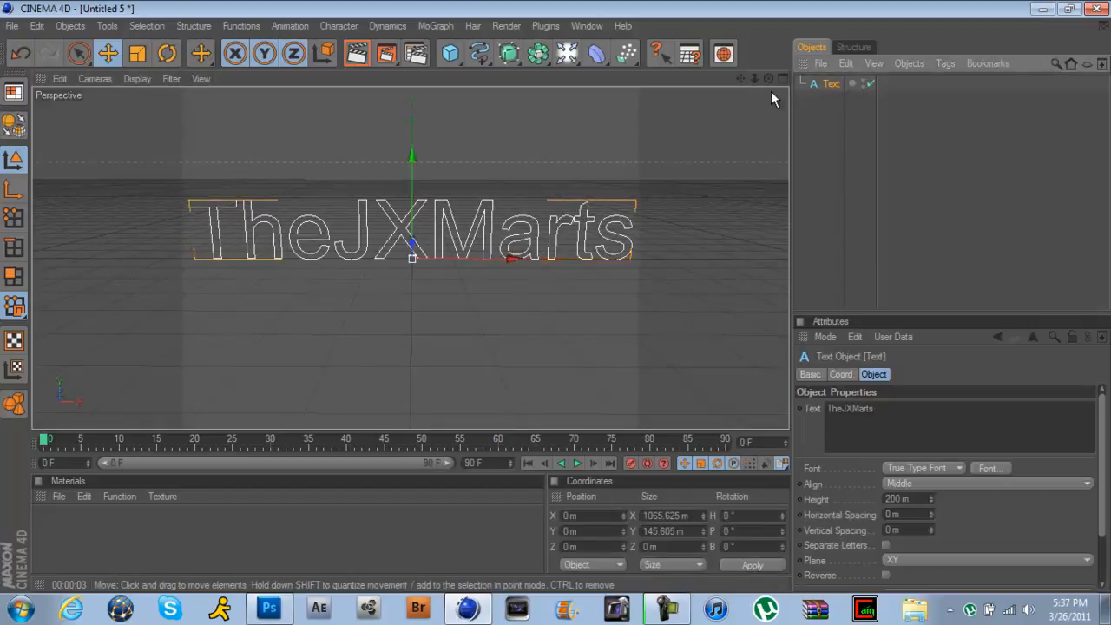
pyautogui.click(355, 56)
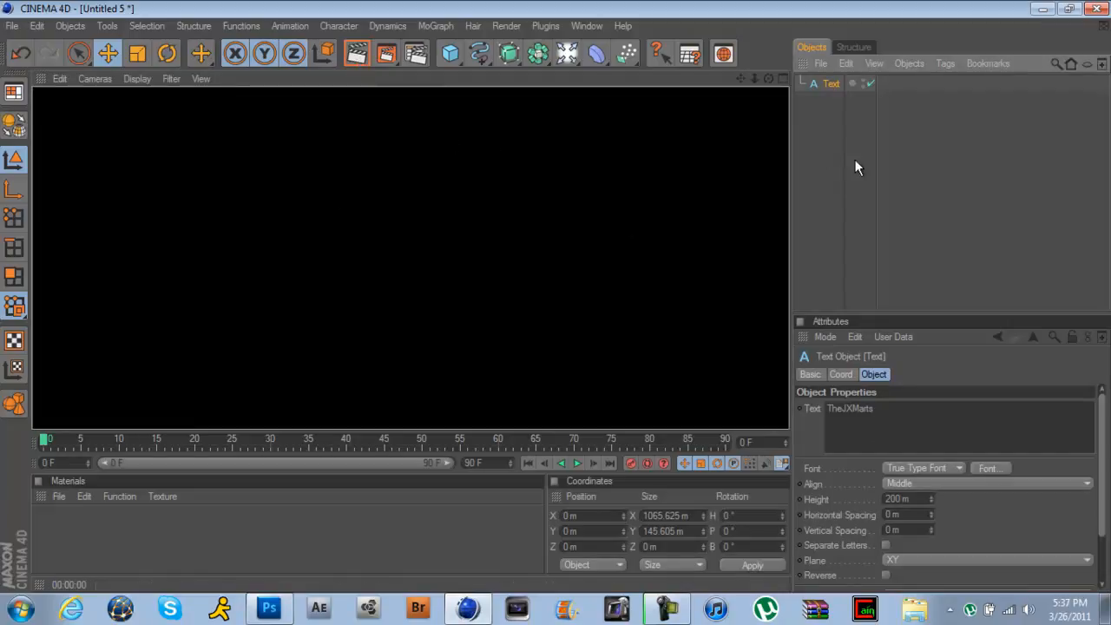
pyautogui.click(824, 161)
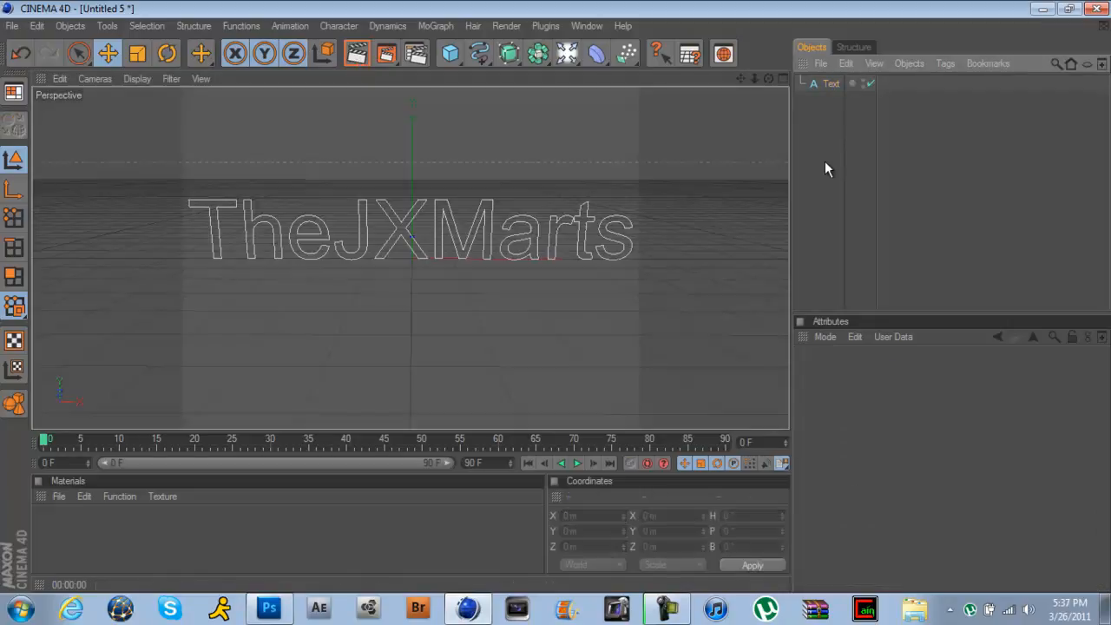
pyautogui.click(828, 84)
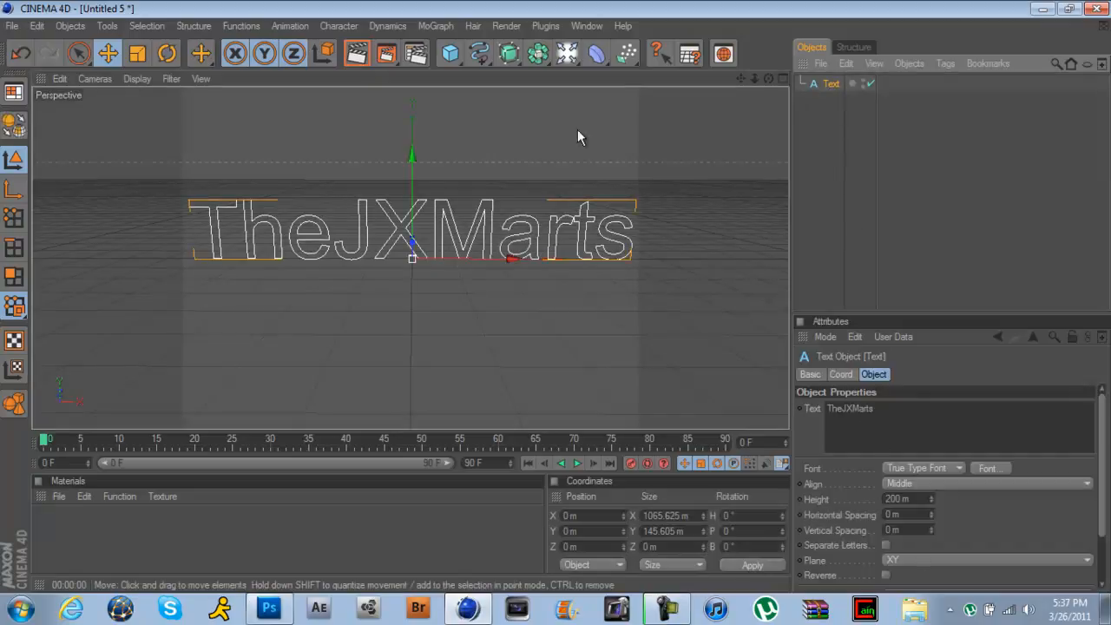
# - Add an Extrude NURBS object, make the Text spline its child, and select the Extrude NURBS
pyautogui.click(506, 55)
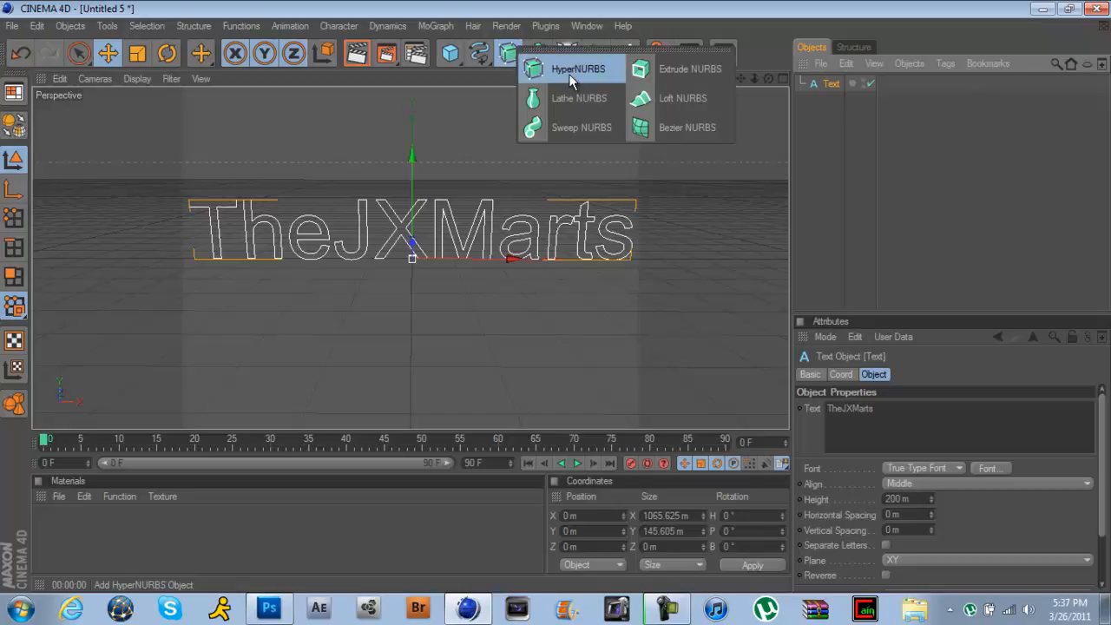
pyautogui.click(655, 69)
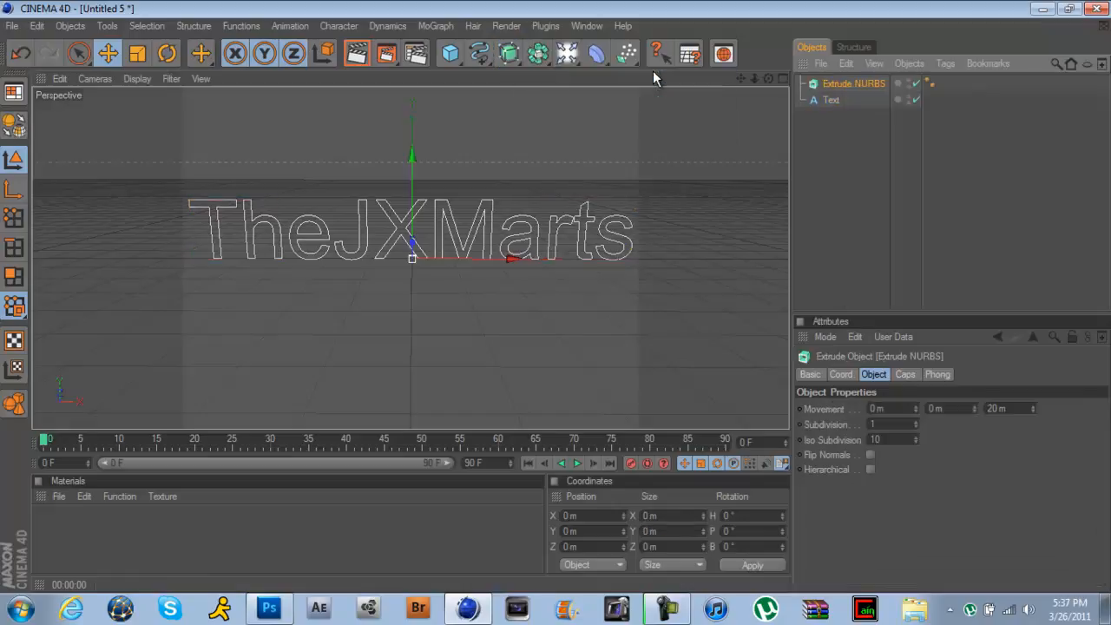
pyautogui.click(833, 101)
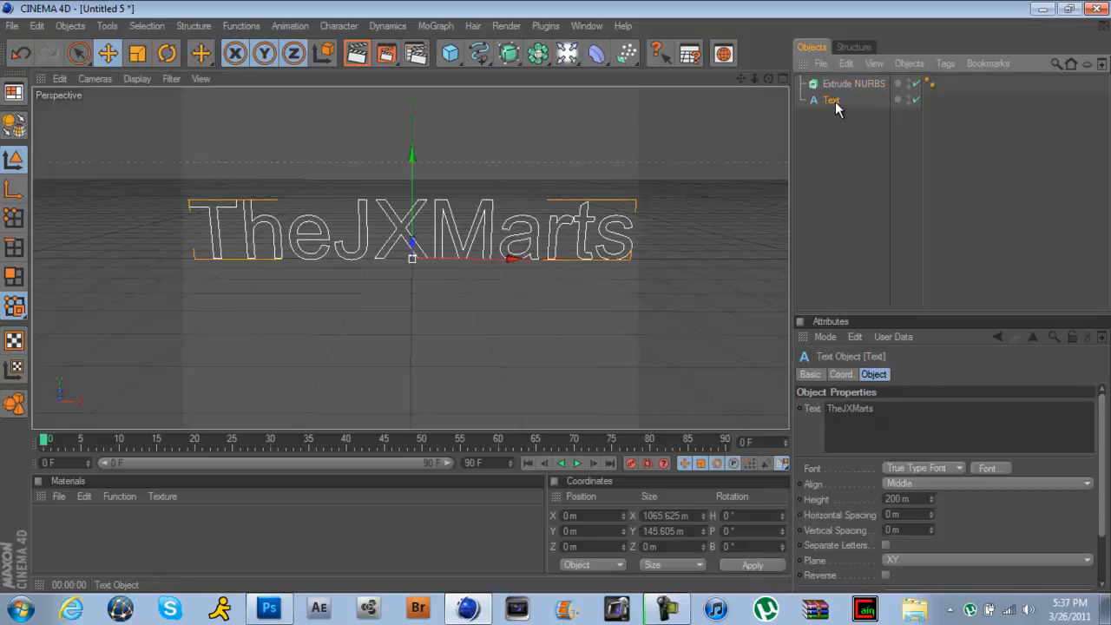
pyautogui.moveTo(835, 101); pyautogui.dragTo(838, 83)
pyautogui.moveTo(838, 81); pyautogui.dragTo(837, 84)
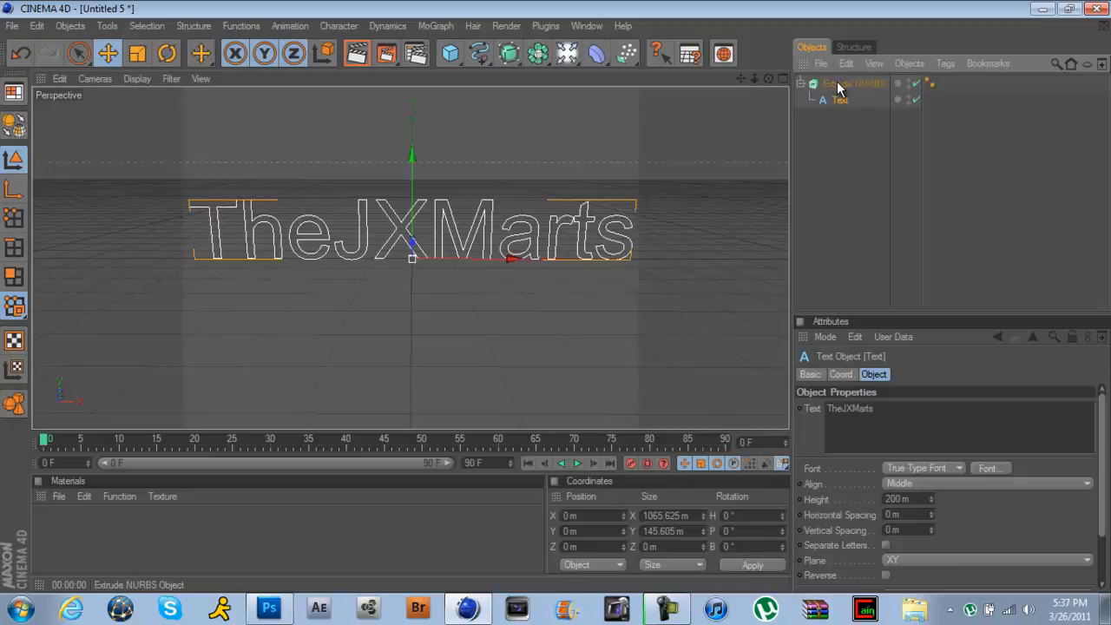
pyautogui.click(838, 84)
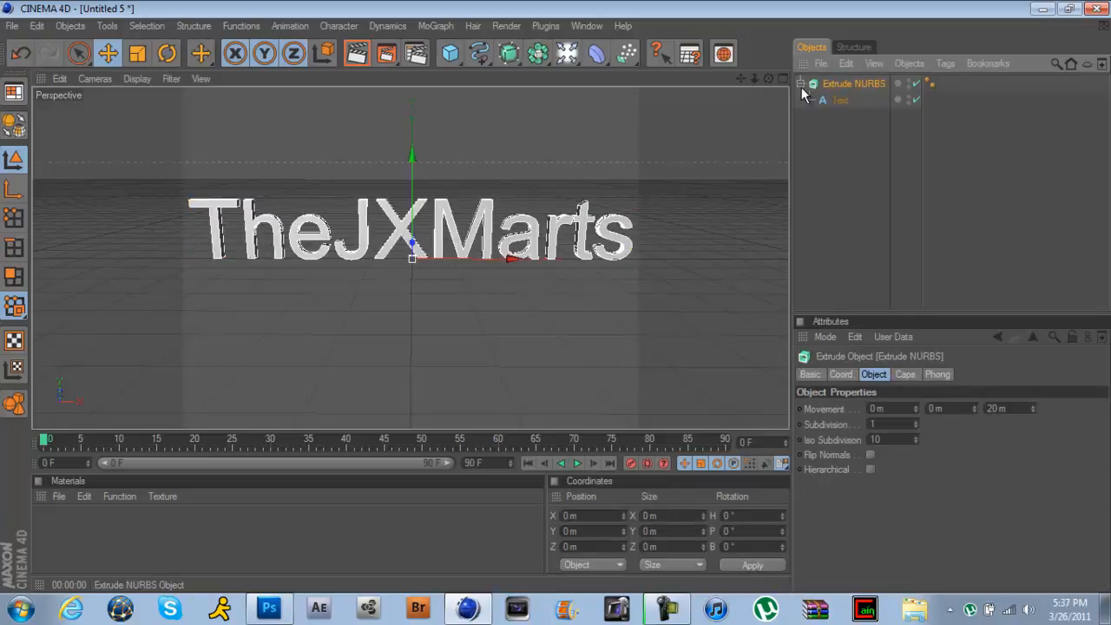
pyautogui.click(800, 83)
pyautogui.click(800, 84)
pyautogui.click(799, 83)
pyautogui.click(800, 84)
pyautogui.click(840, 102)
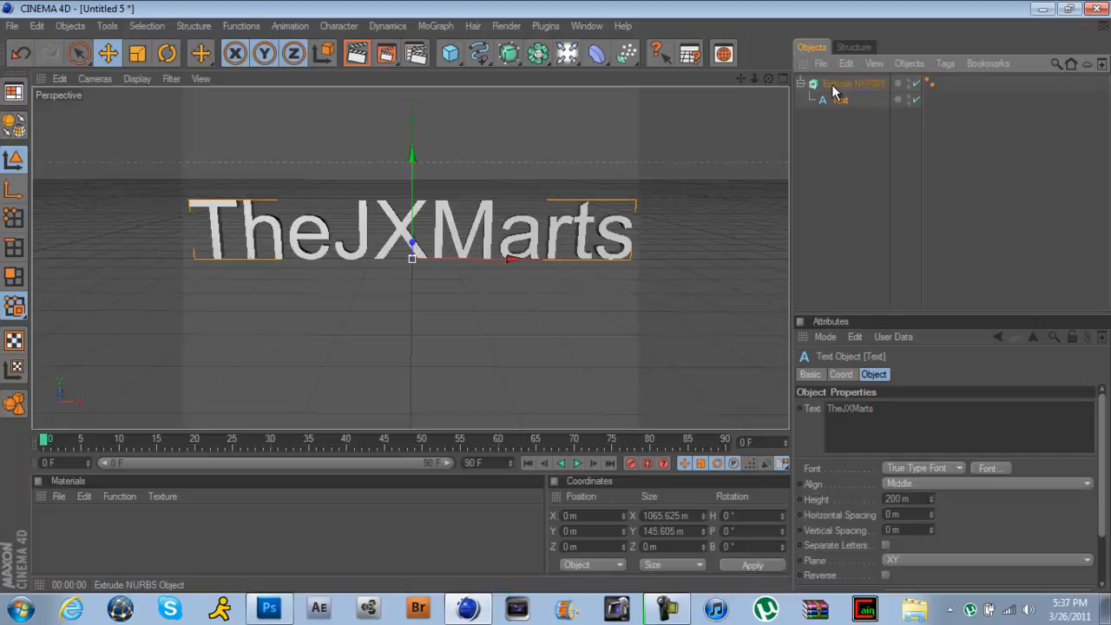
pyautogui.click(800, 83)
pyautogui.click(800, 84)
pyautogui.click(867, 85)
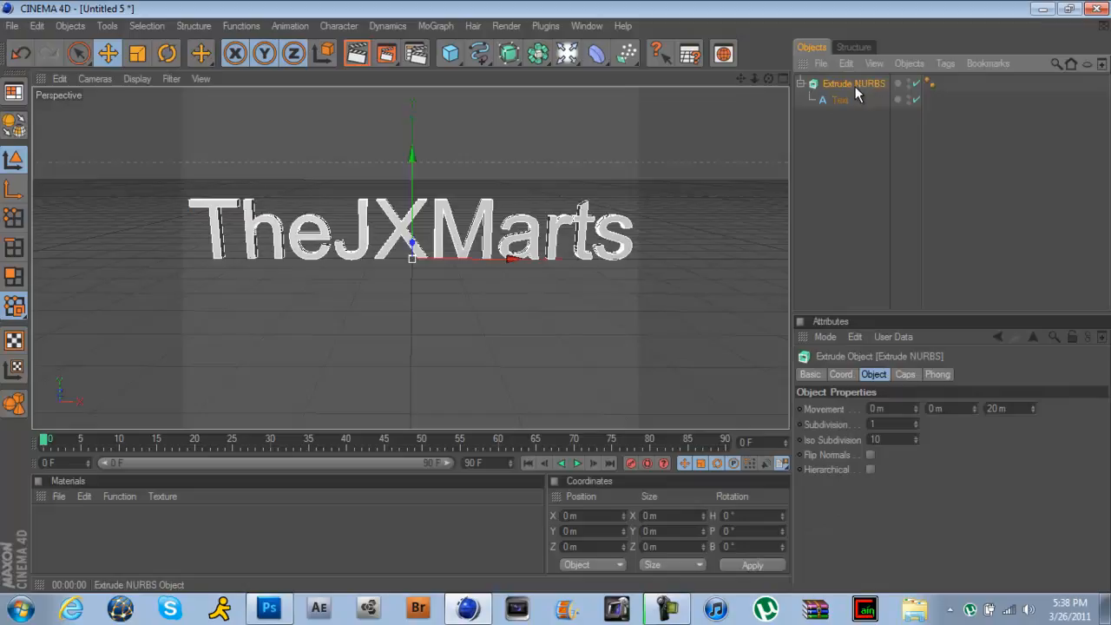
pyautogui.click(993, 408)
pyautogui.press('BackSpace')
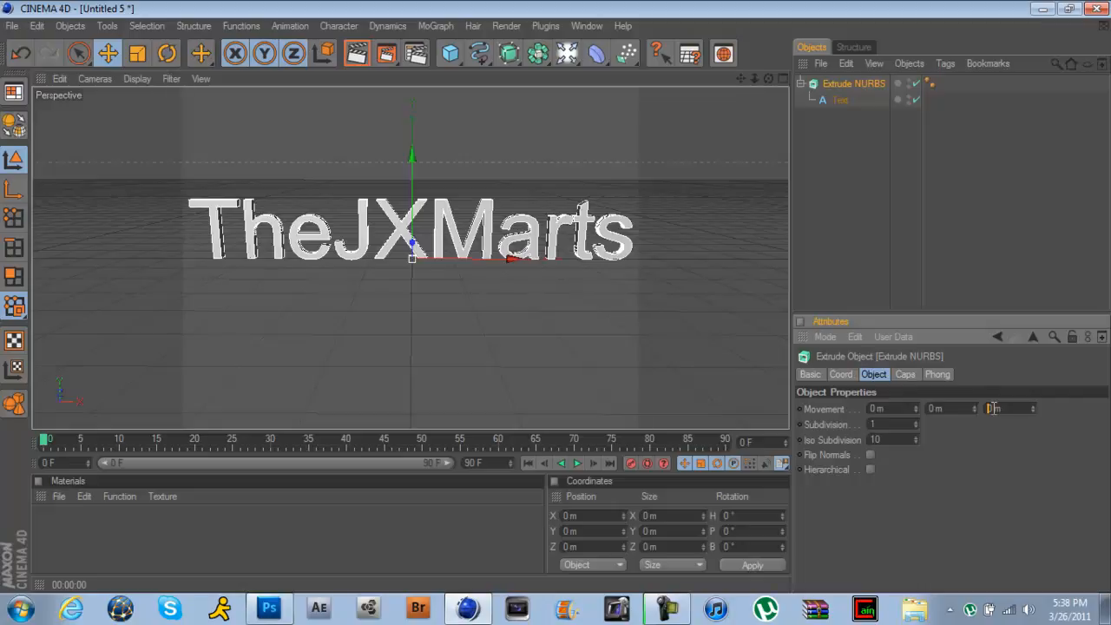
pyautogui.write('2')
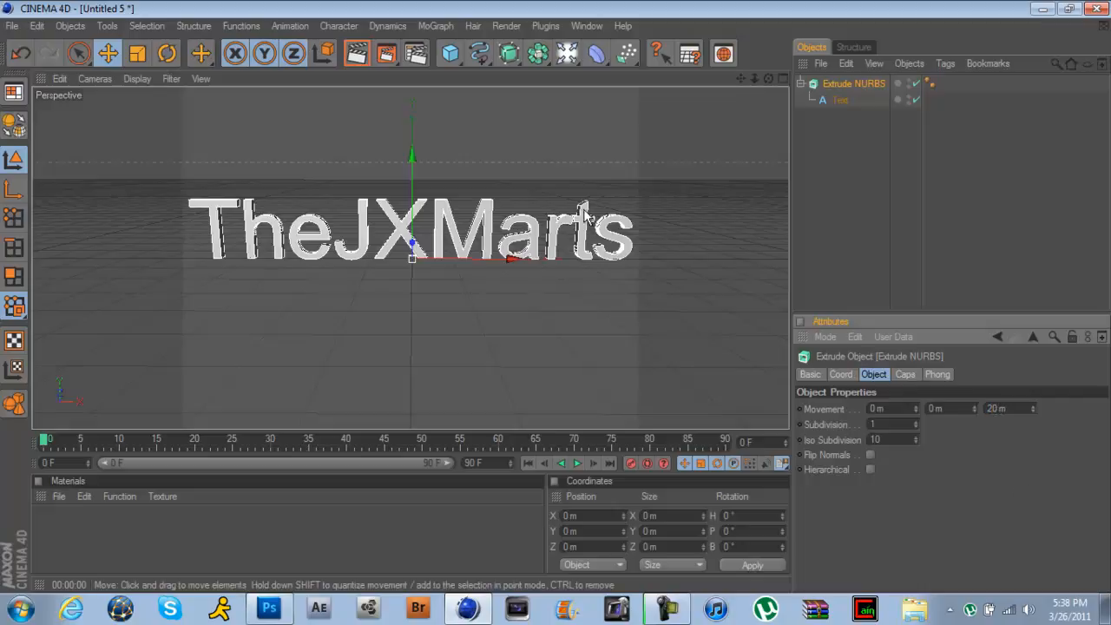
# - Set the Extrude NURBS's Z movement to 100 m and render the view to preview the thicker text
pyautogui.click(991, 406)
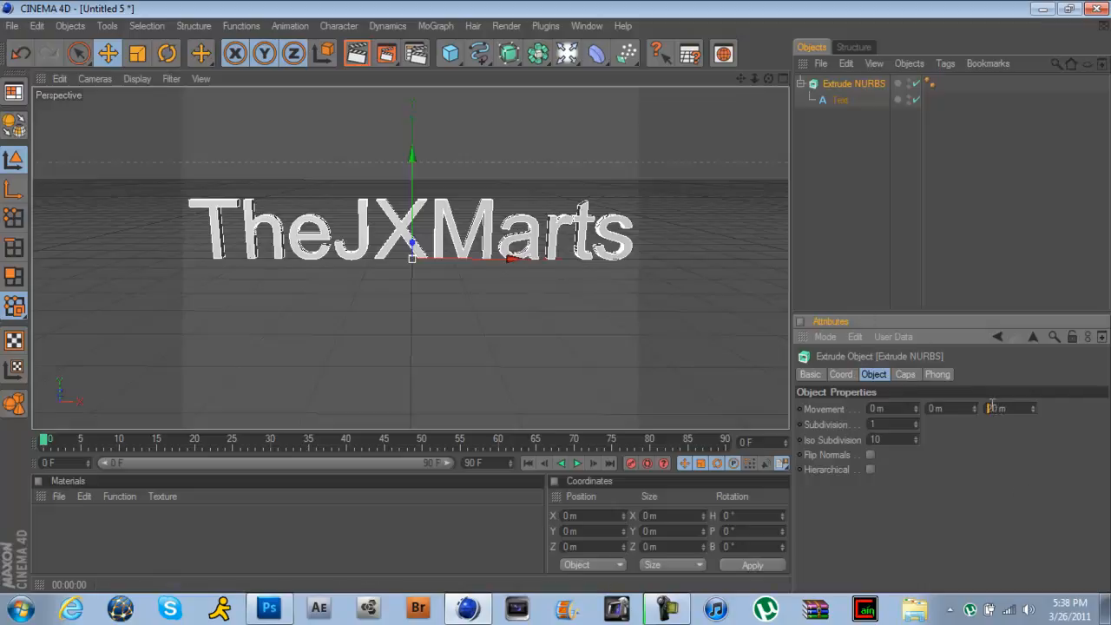
pyautogui.click(994, 409)
pyautogui.press('BackSpace')
pyautogui.write('10')
pyautogui.press('Return')
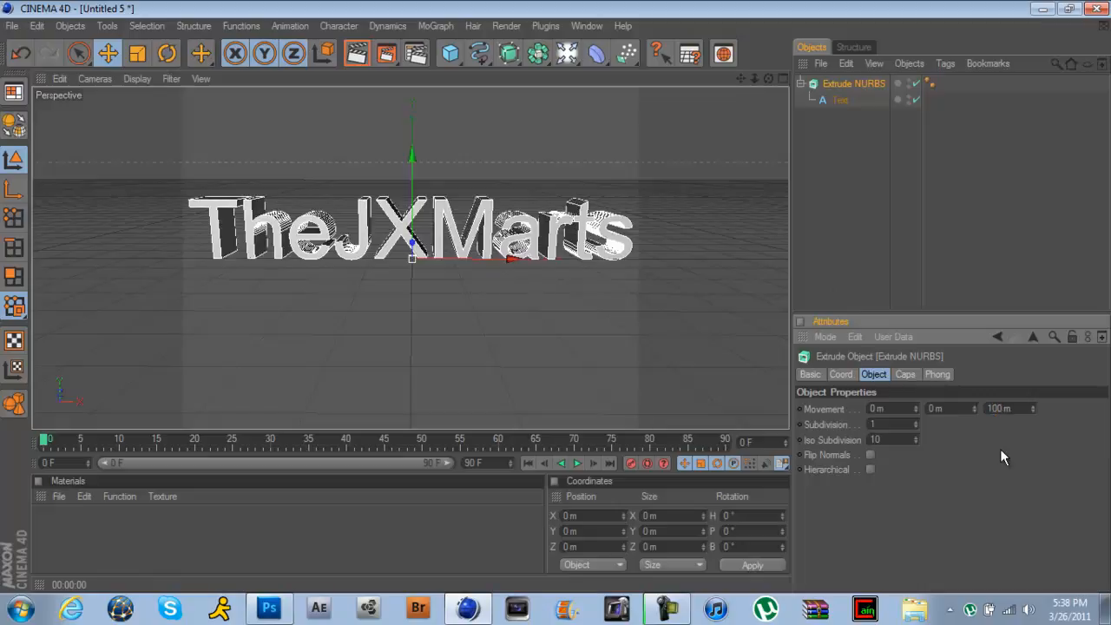
pyautogui.click(357, 53)
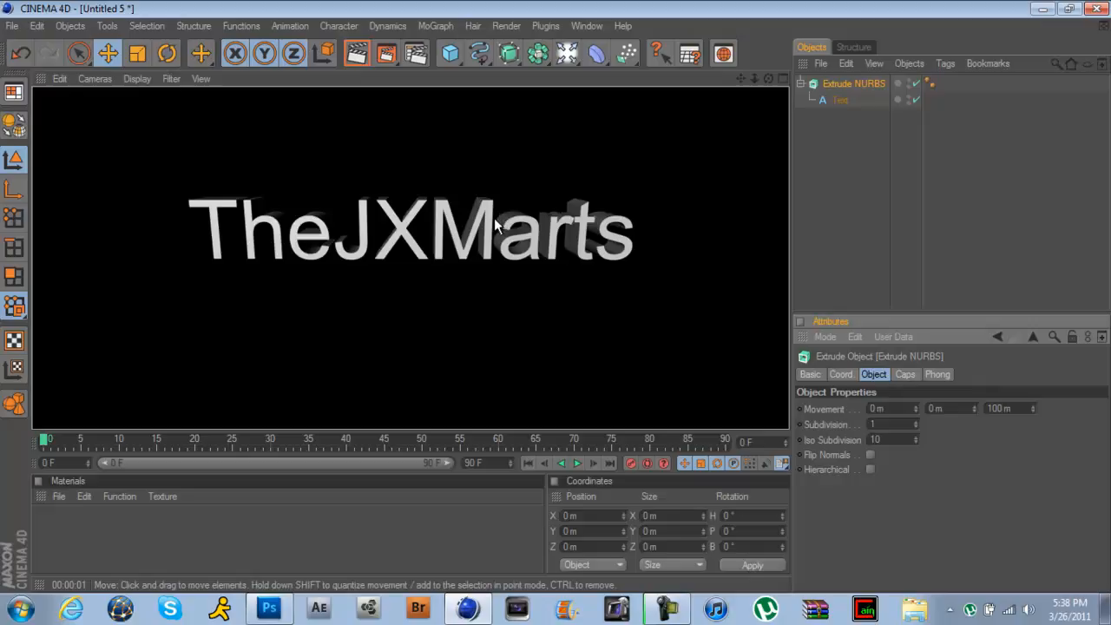
pyautogui.click(803, 252)
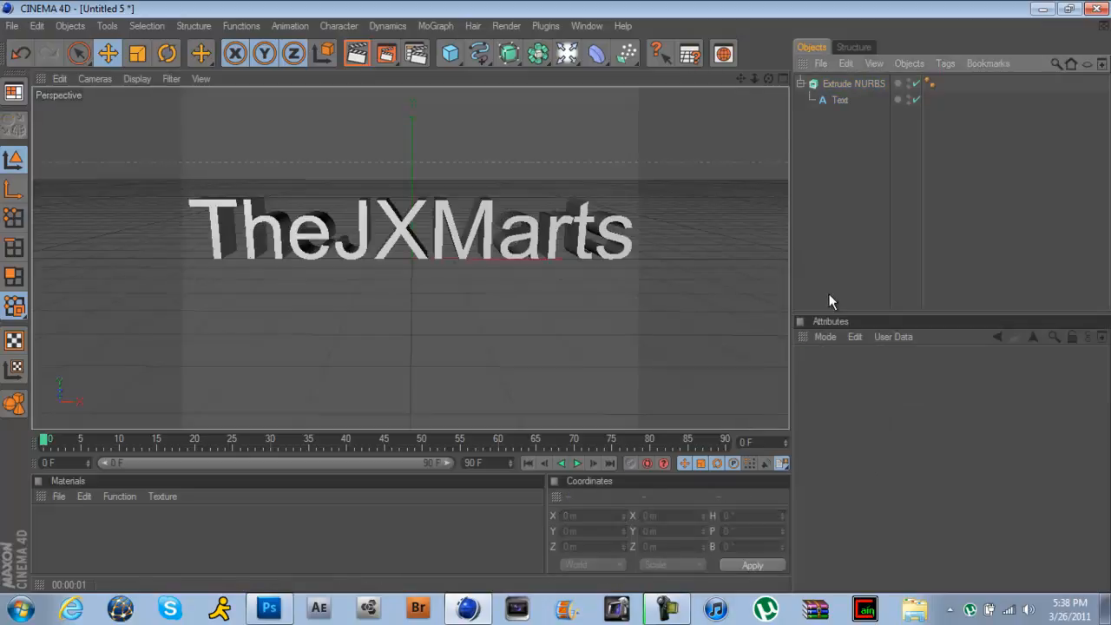
# - Set both the start and end caps of the Extrude NURBS to Fillet Cap
pyautogui.click(855, 82)
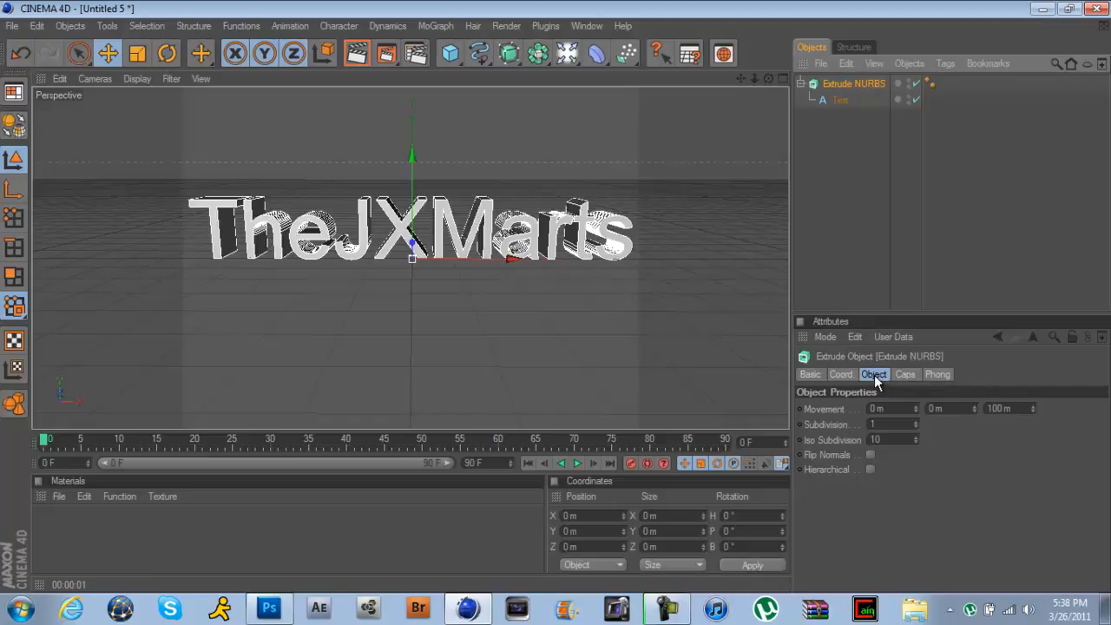
pyautogui.click(905, 375)
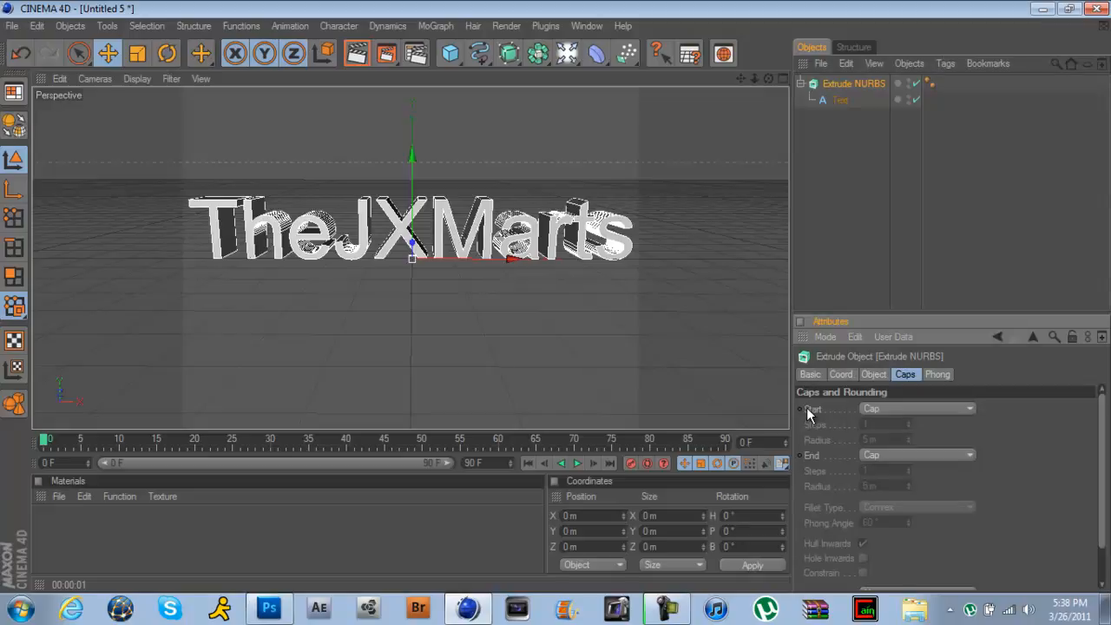
pyautogui.click(893, 408)
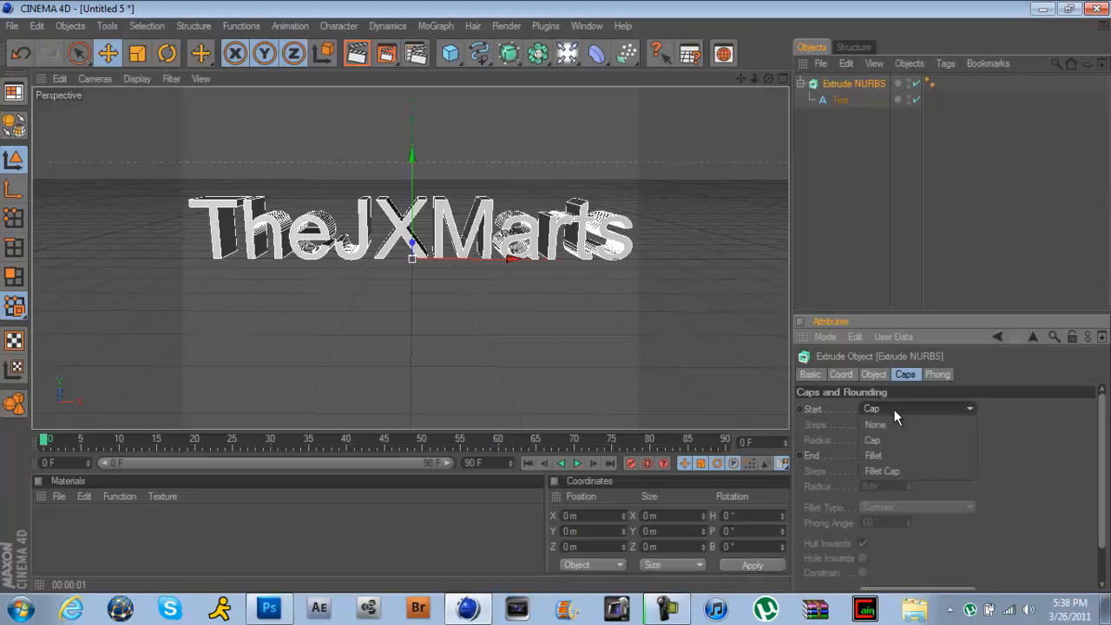
pyautogui.click(895, 472)
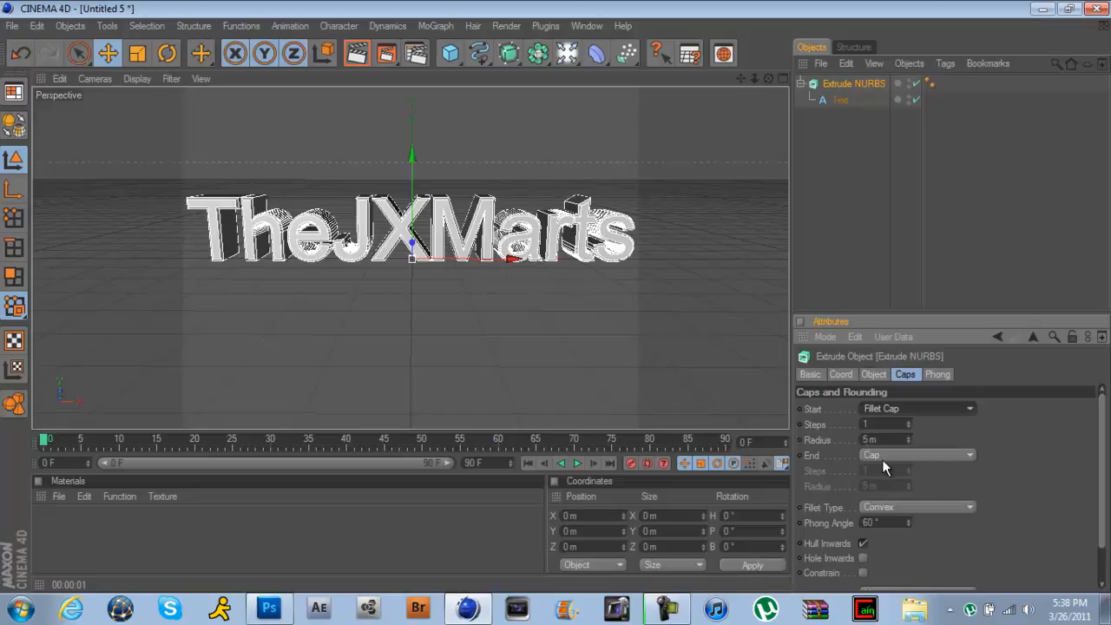
pyautogui.click(881, 456)
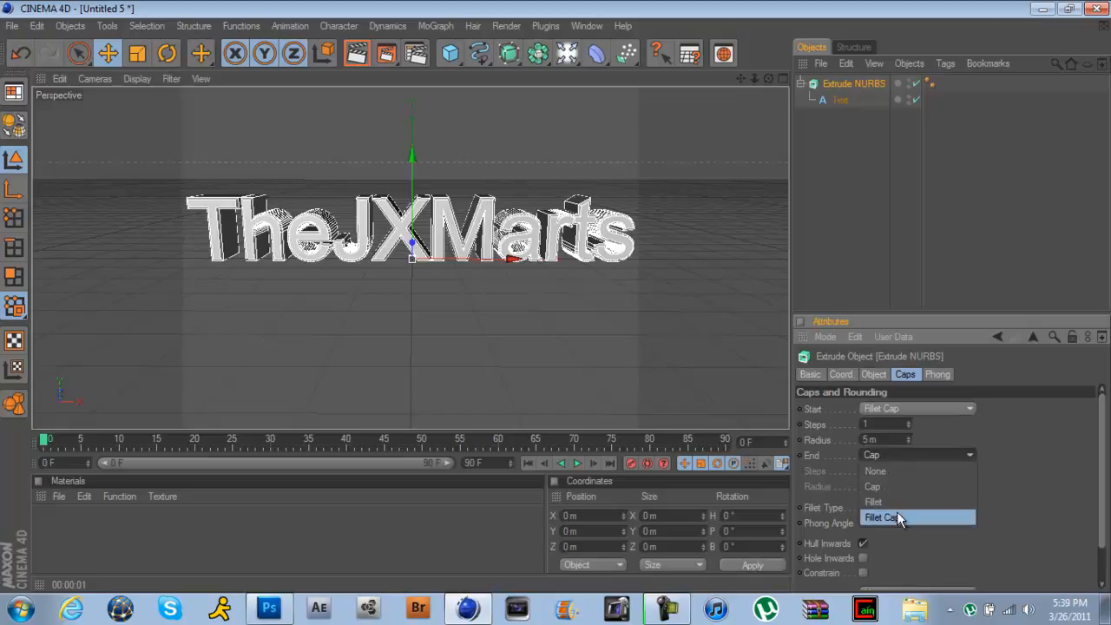
pyautogui.click(897, 516)
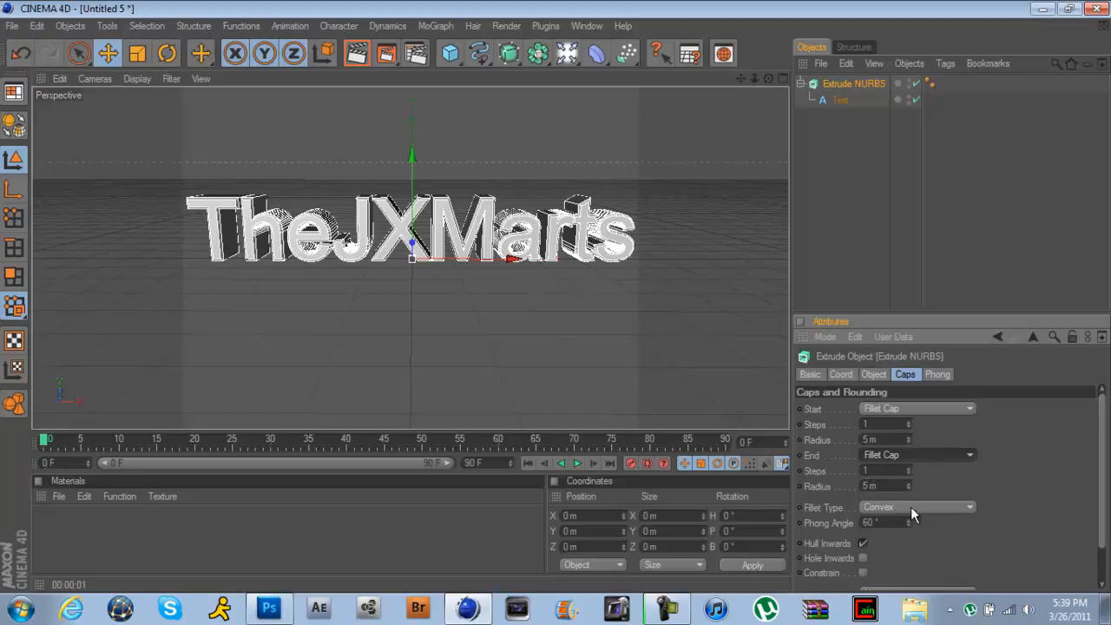
# - Change the fillet type of the extruded text's caps to 1 Step
pyautogui.scroll(-2, 1100, 517)
pyautogui.click(973, 505)
pyautogui.click(945, 465)
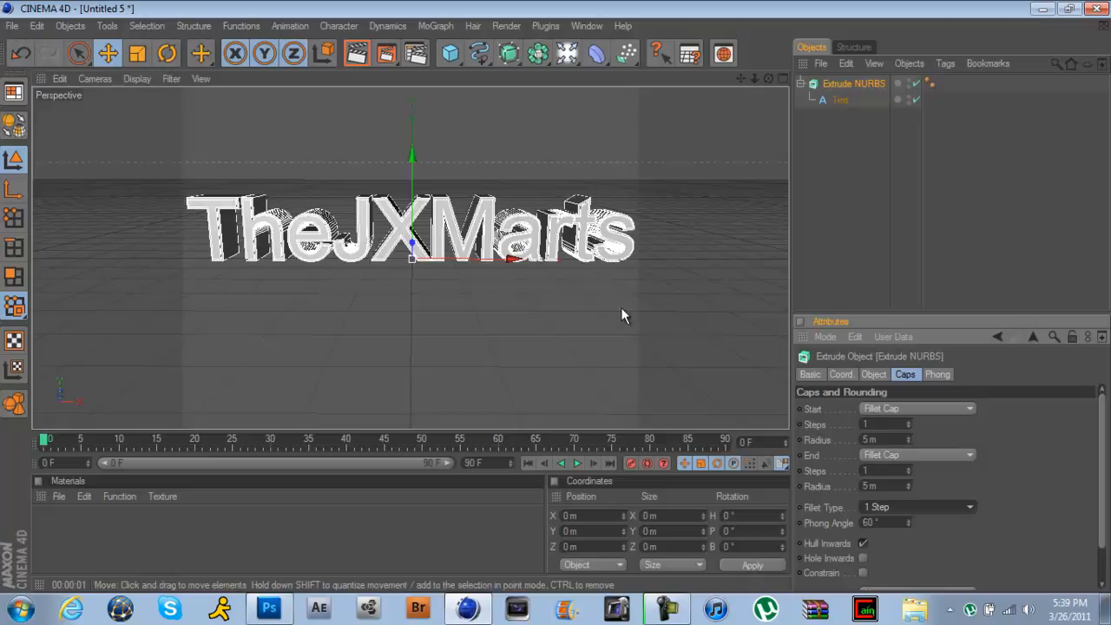
# - Change the fillet type of the extruded text's caps to Convex and render the view to preview it
pyautogui.click(958, 505)
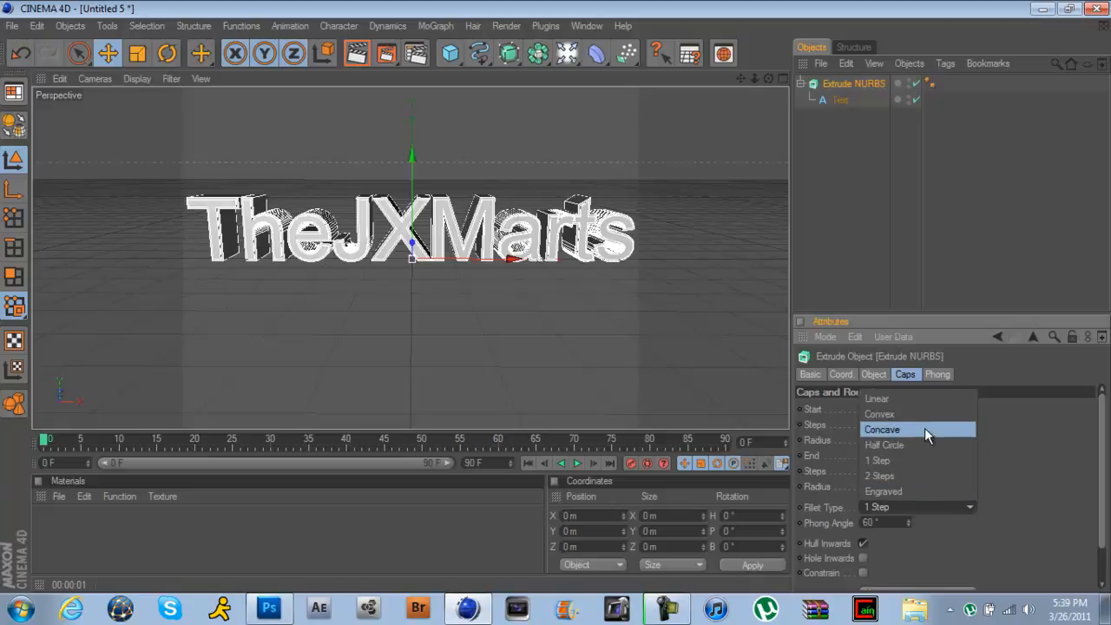
pyautogui.click(918, 413)
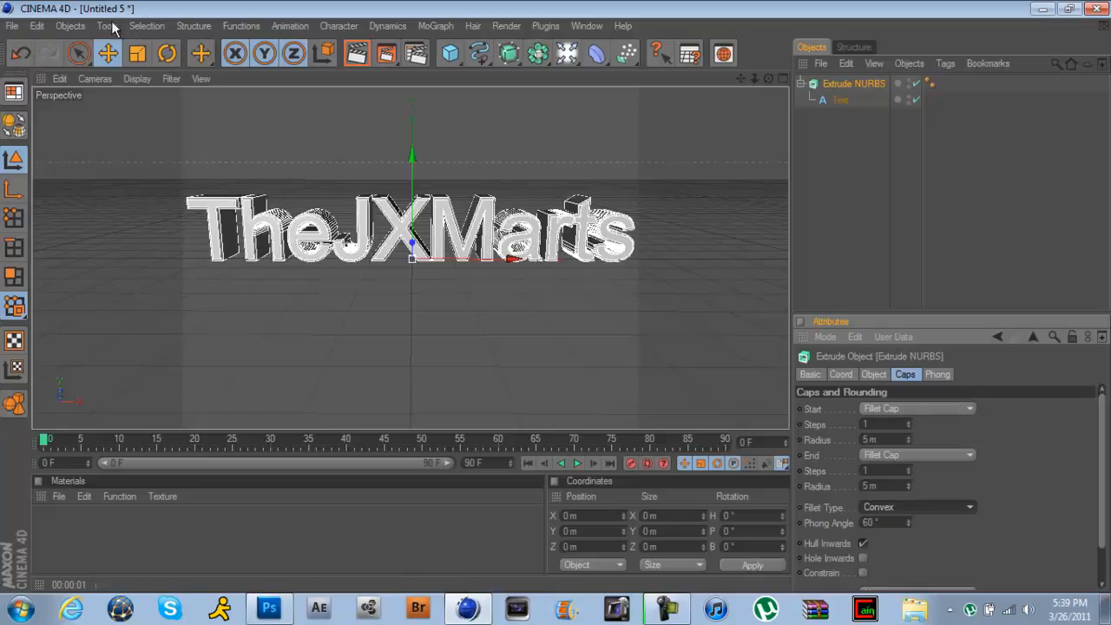
pyautogui.click(868, 225)
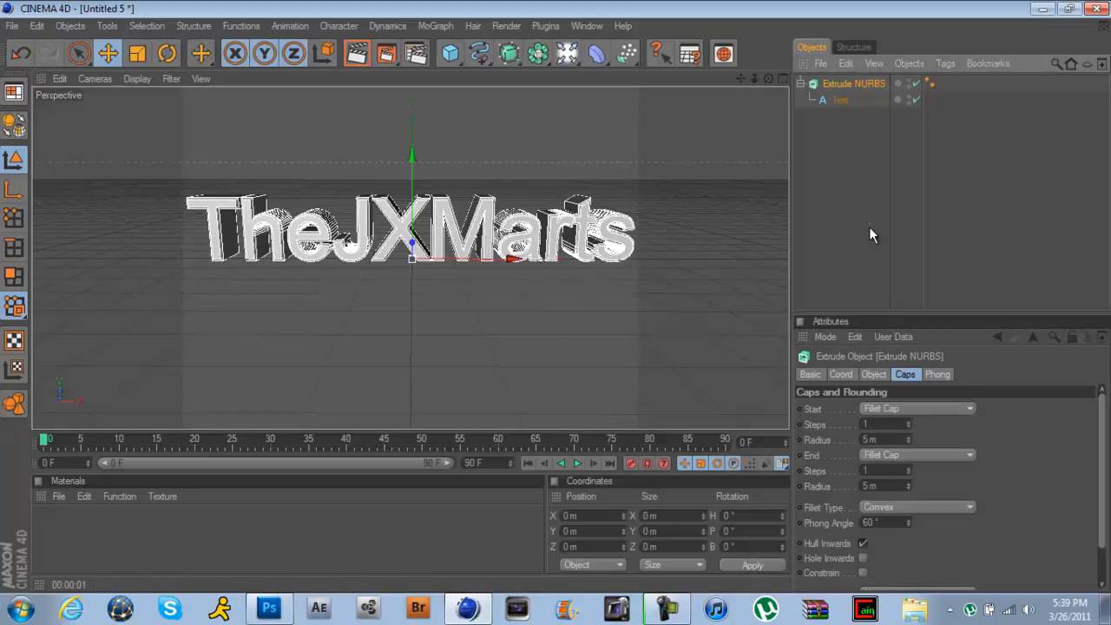
pyautogui.click(355, 54)
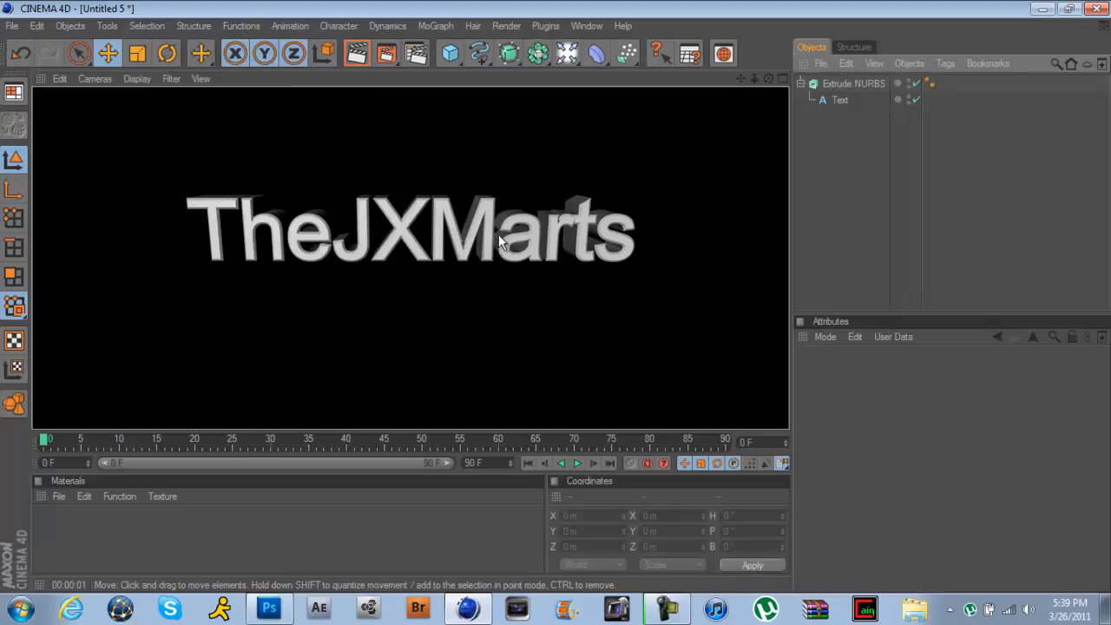
pyautogui.click(840, 183)
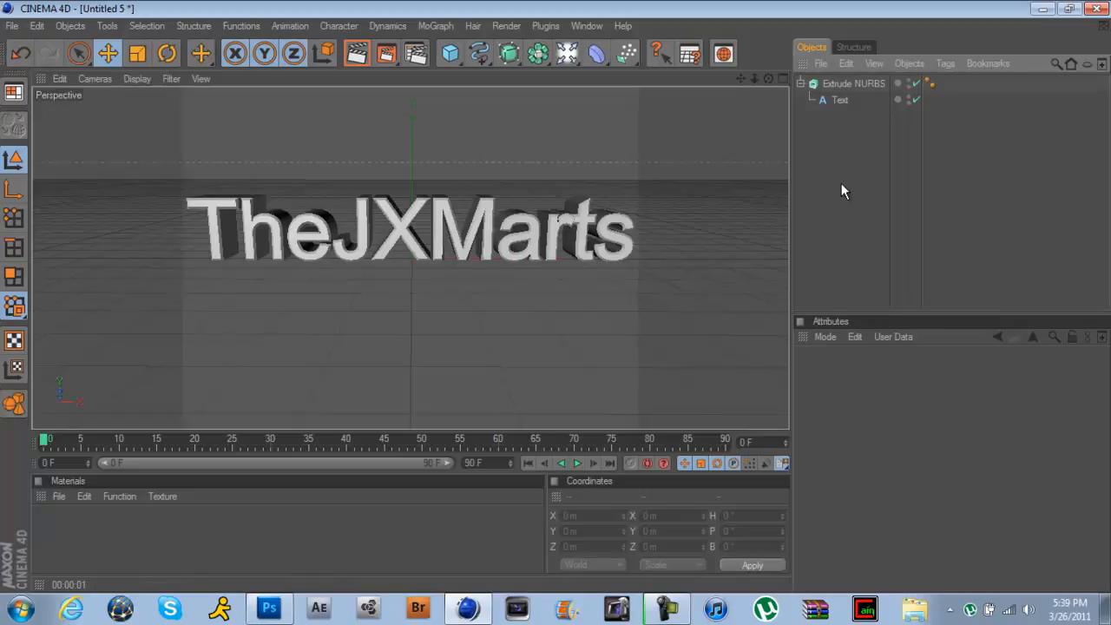
# - Collapse the Extrude NURBS hierarchy and duplicate the whole Extrude NURBS object with copy and paste
pyautogui.click(836, 88)
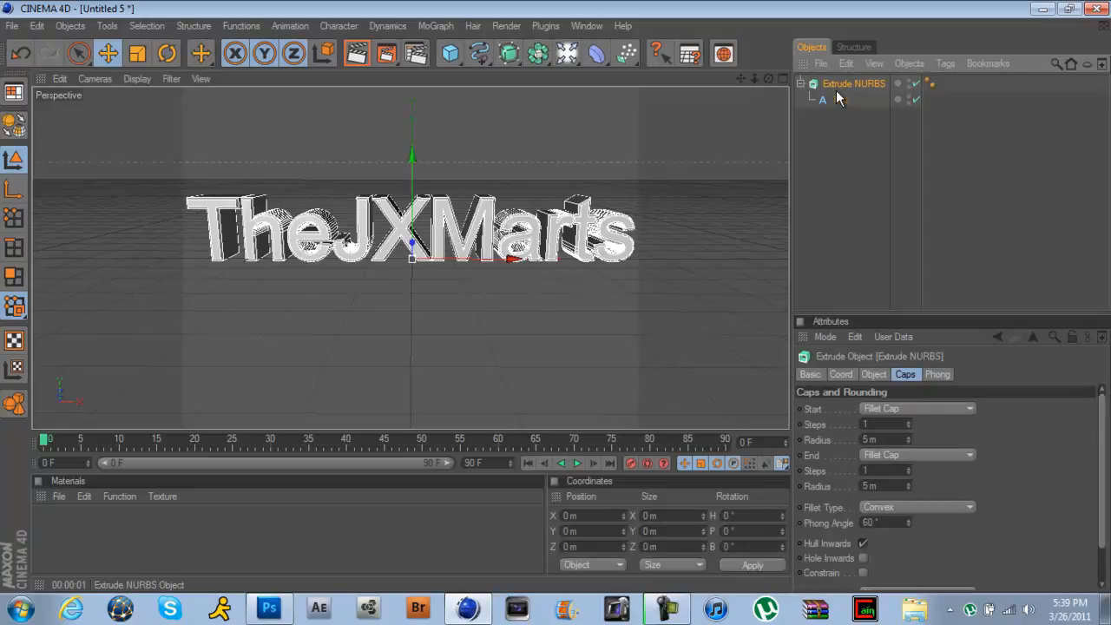
pyautogui.click(799, 84)
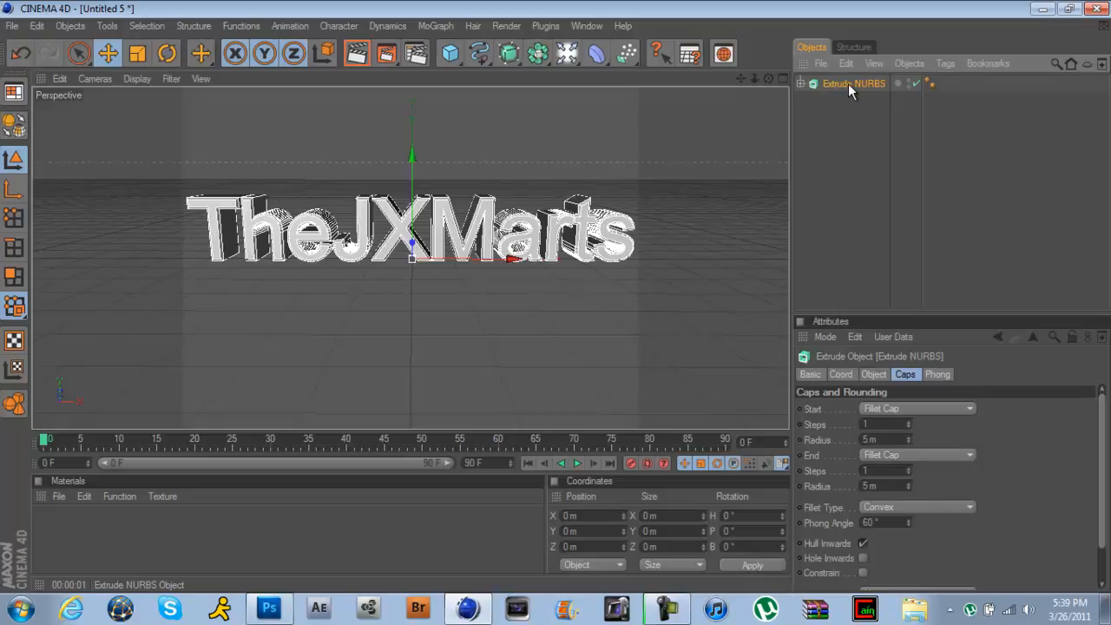
pyautogui.hotkey('ctrl', 'c')
pyautogui.hotkey('ctrl', 'v')
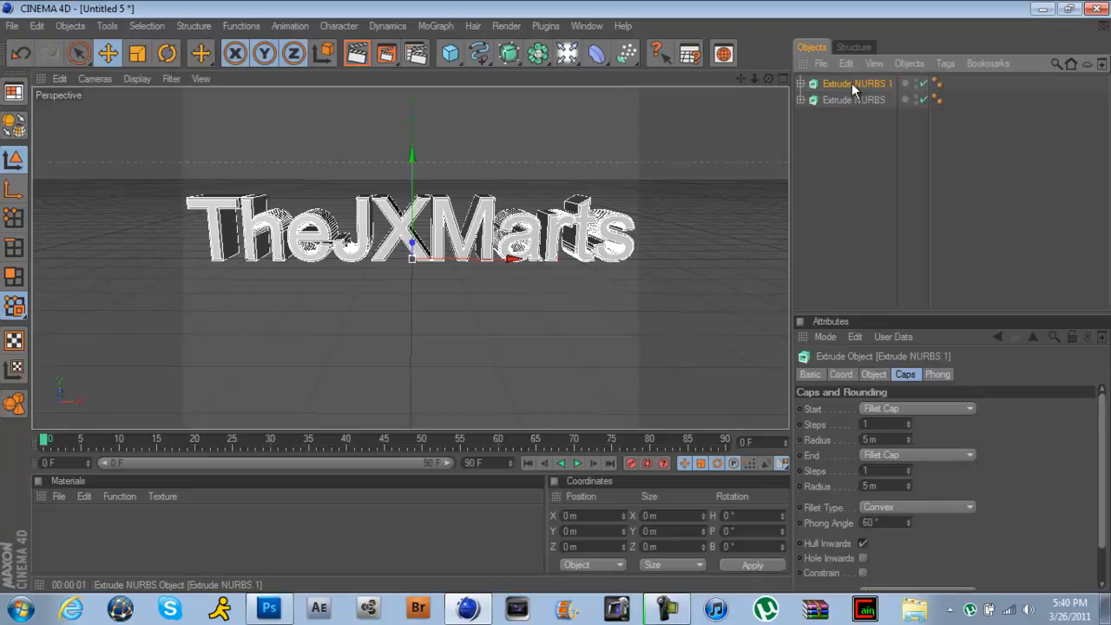
# - Set both the start and end cap radius of the duplicated Extrude NURBS to 10 m
pyautogui.moveTo(763, 79); pyautogui.dragTo(555, 297)
pyautogui.moveTo(739, 78); pyautogui.dragTo(555, 298)
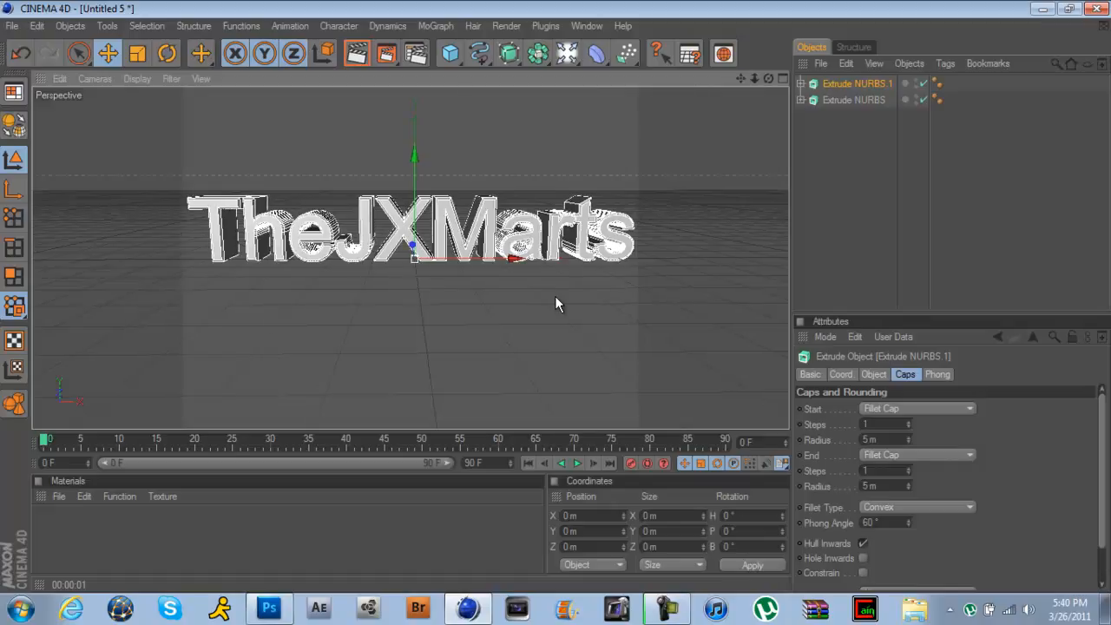
pyautogui.click(867, 439)
pyautogui.write('10')
pyautogui.click(866, 486)
pyautogui.write('10')
pyautogui.press('Return')
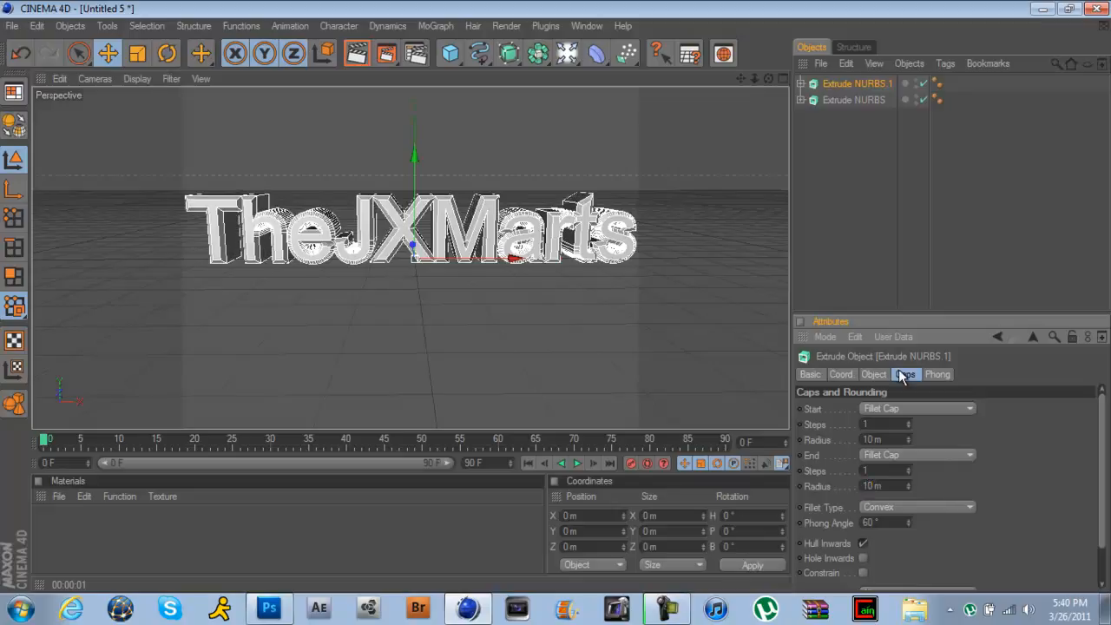
# - Set the duplicated Extrude NURBS's Z movement to 50 m so it is thinner than the original
pyautogui.click(873, 374)
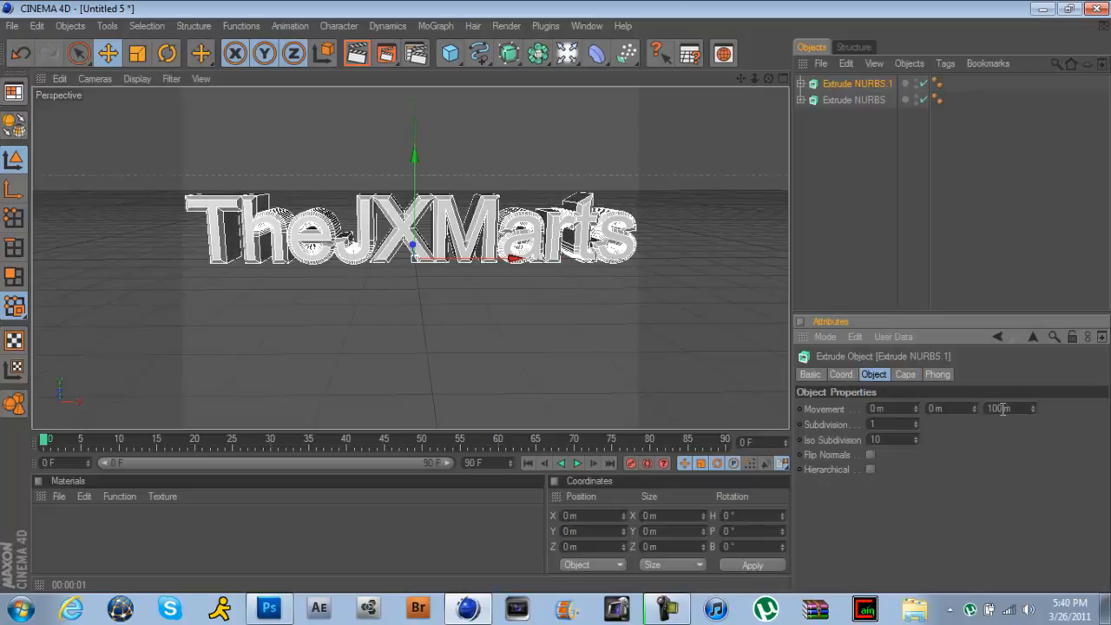
pyautogui.click(868, 100)
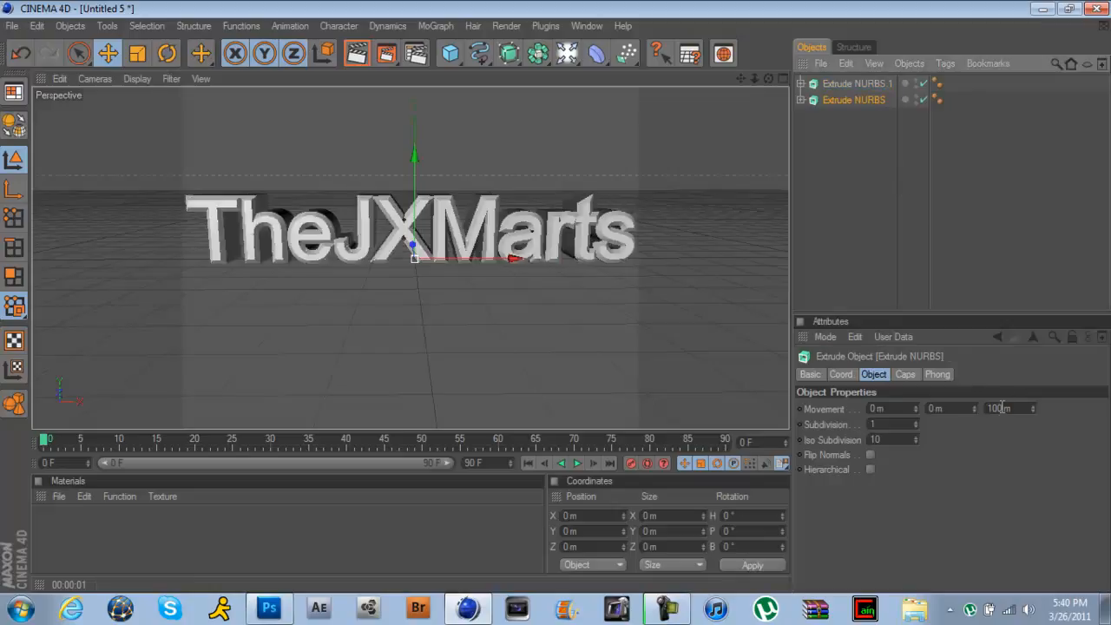
pyautogui.click(843, 79)
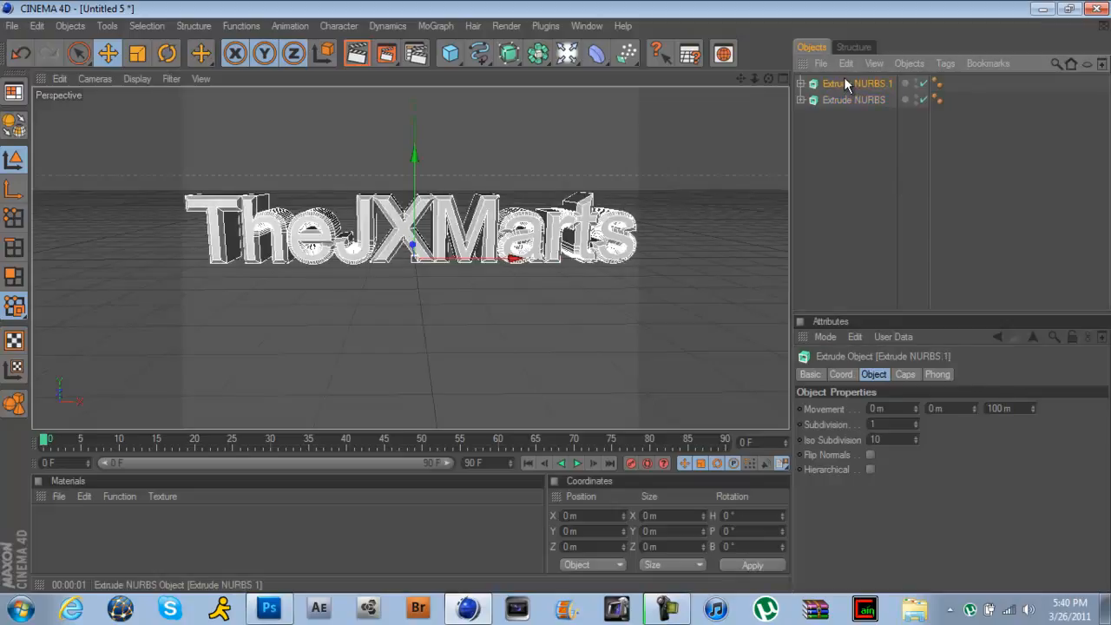
pyautogui.click(1003, 409)
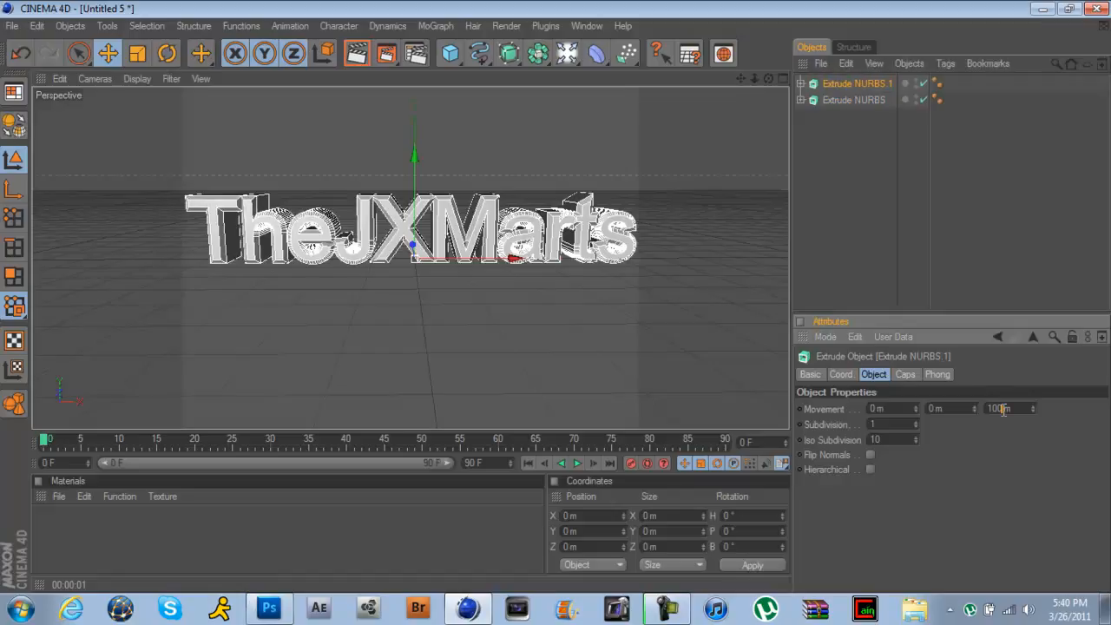
pyautogui.press('BackSpace')
pyautogui.press('BackSpace')
pyautogui.press('BackSpace')
pyautogui.write('50')
pyautogui.press('Return')
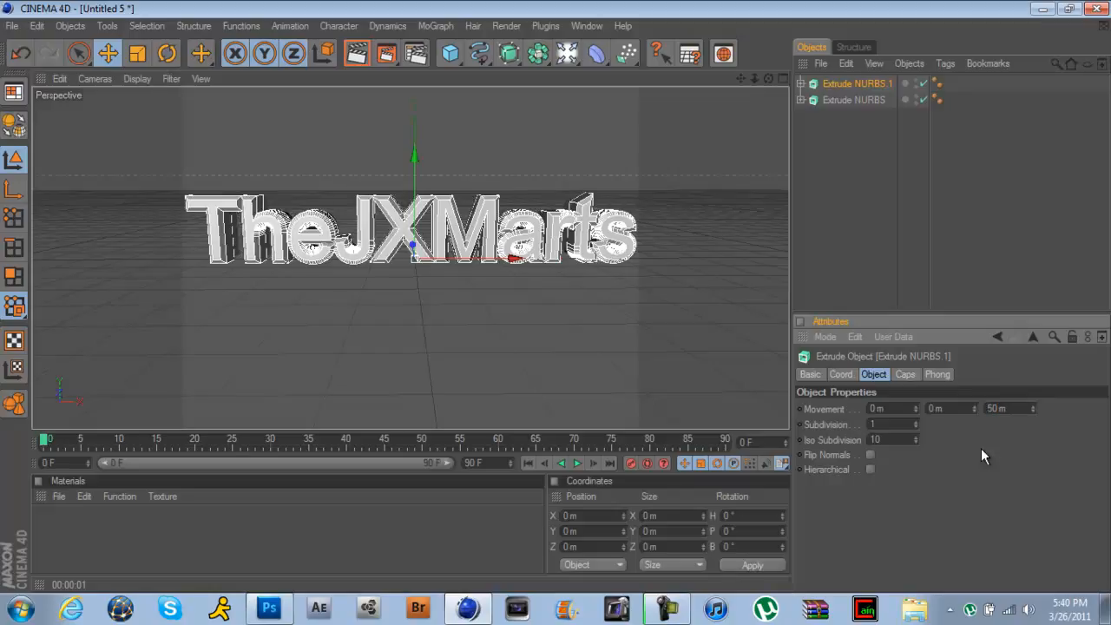
# - Move the duplicated Extrude NURBS along Z to about 24 m, centring it within the original text's depth
pyautogui.moveTo(766, 77); pyautogui.dragTo(555, 296)
pyautogui.moveTo(517, 260); pyautogui.dragTo(519, 266)
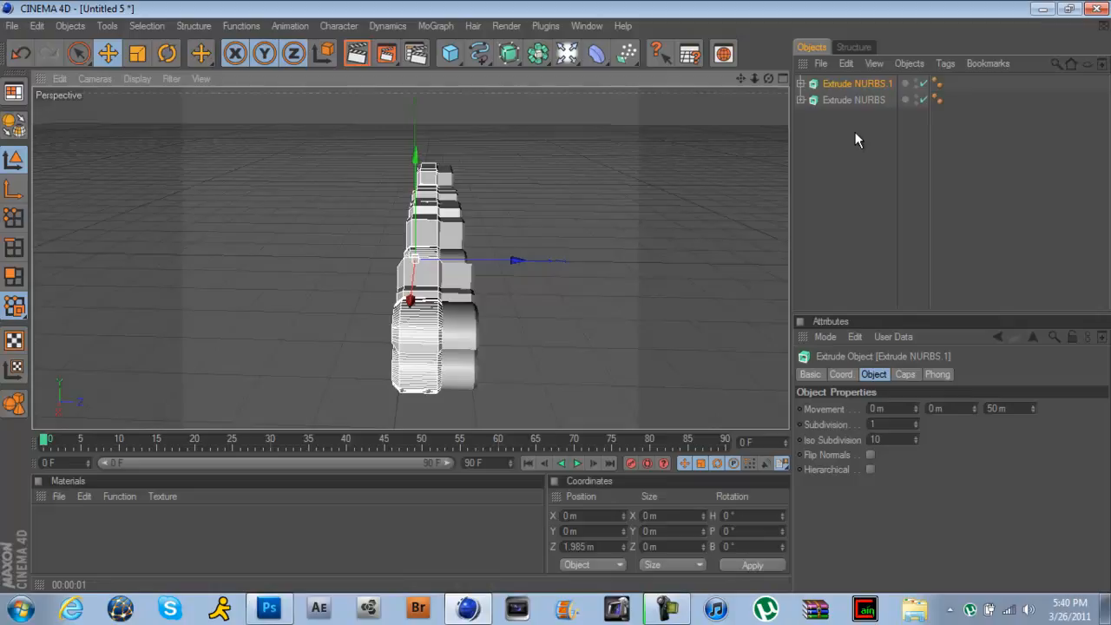
pyautogui.moveTo(764, 83); pyautogui.dragTo(555, 295)
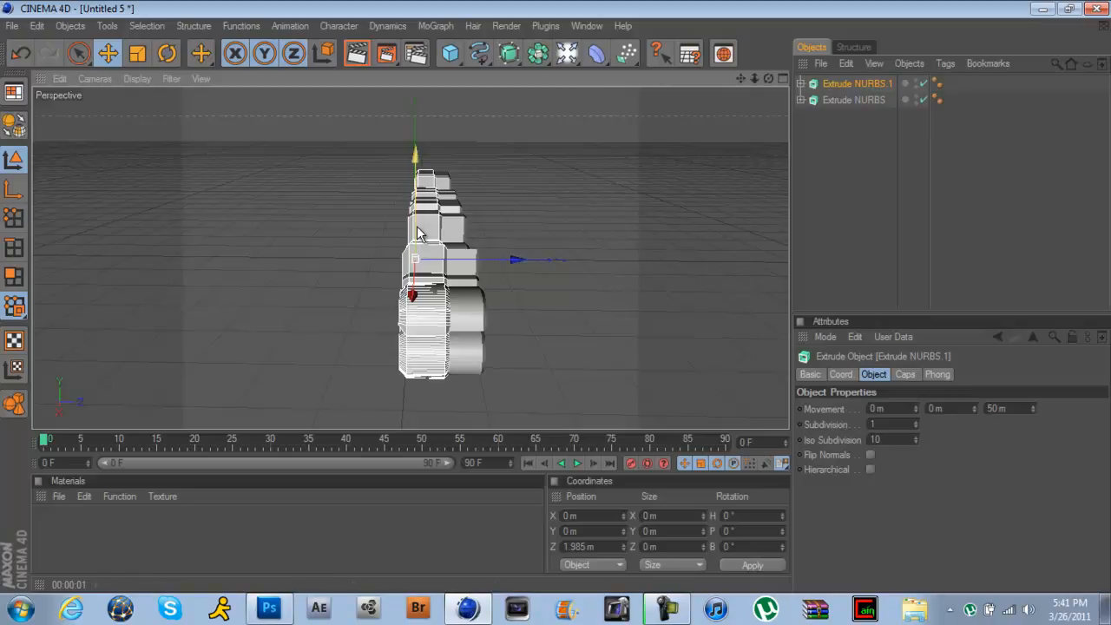
pyautogui.click(865, 257)
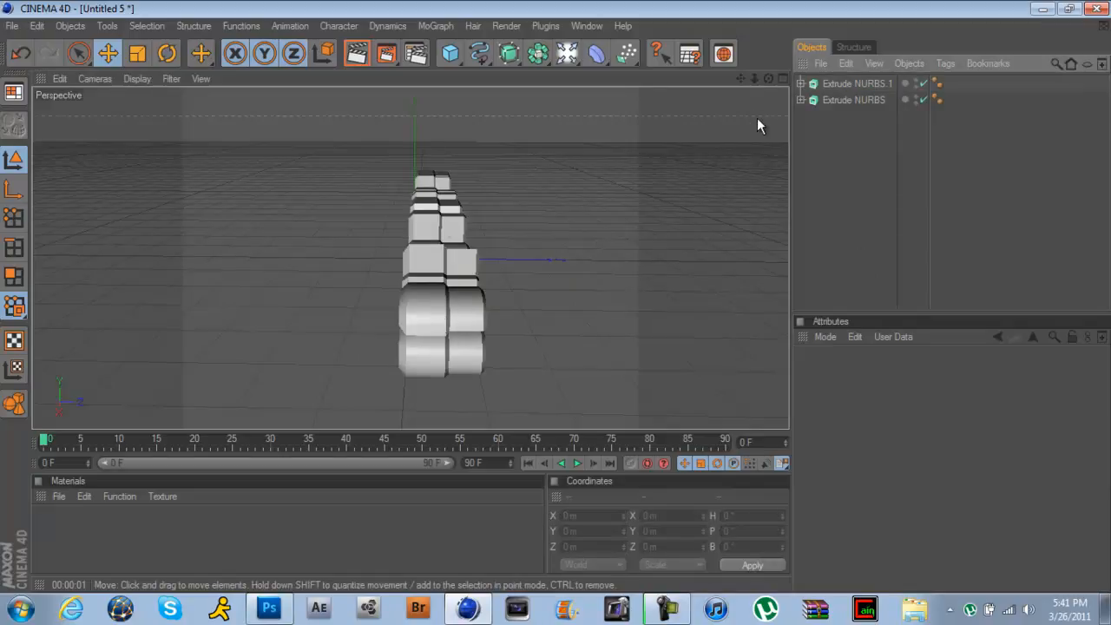
pyautogui.click(854, 84)
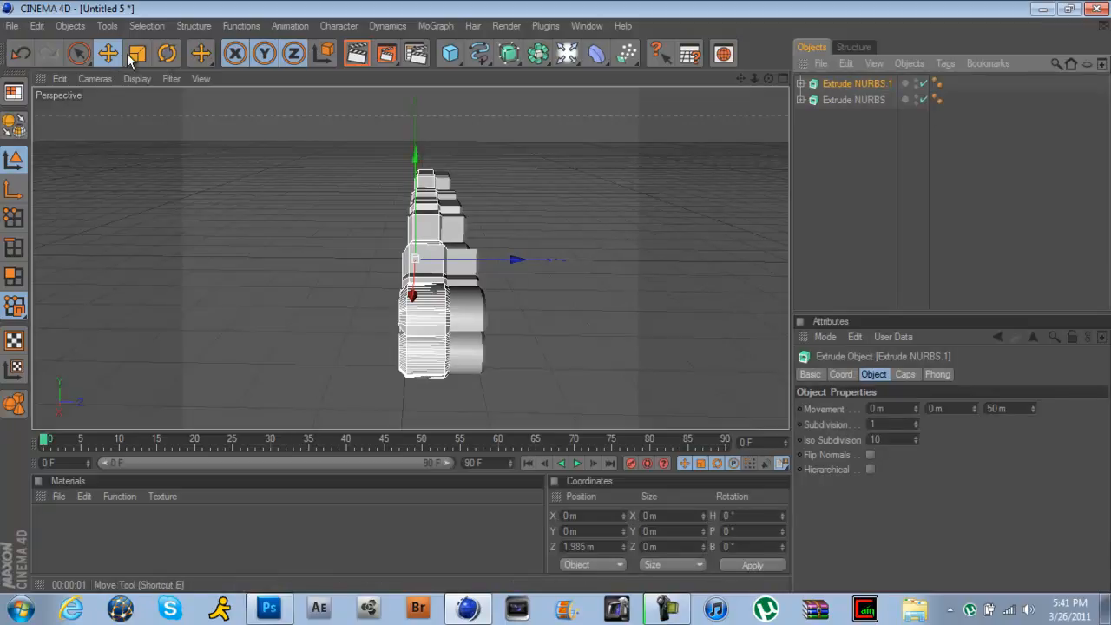
pyautogui.moveTo(509, 258); pyautogui.dragTo(555, 296)
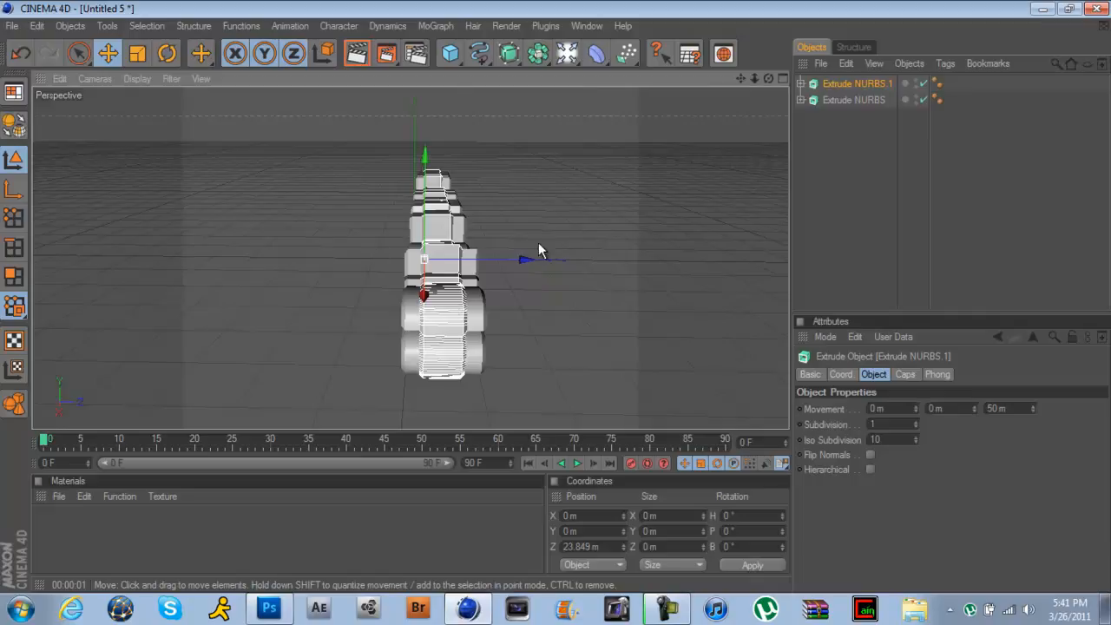
# - Render the view from the front to preview the two layered text extrusions
pyautogui.moveTo(769, 79); pyautogui.dragTo(554, 297)
pyautogui.moveTo(755, 76); pyautogui.dragTo(555, 296)
pyautogui.moveTo(752, 78); pyautogui.dragTo(553, 295)
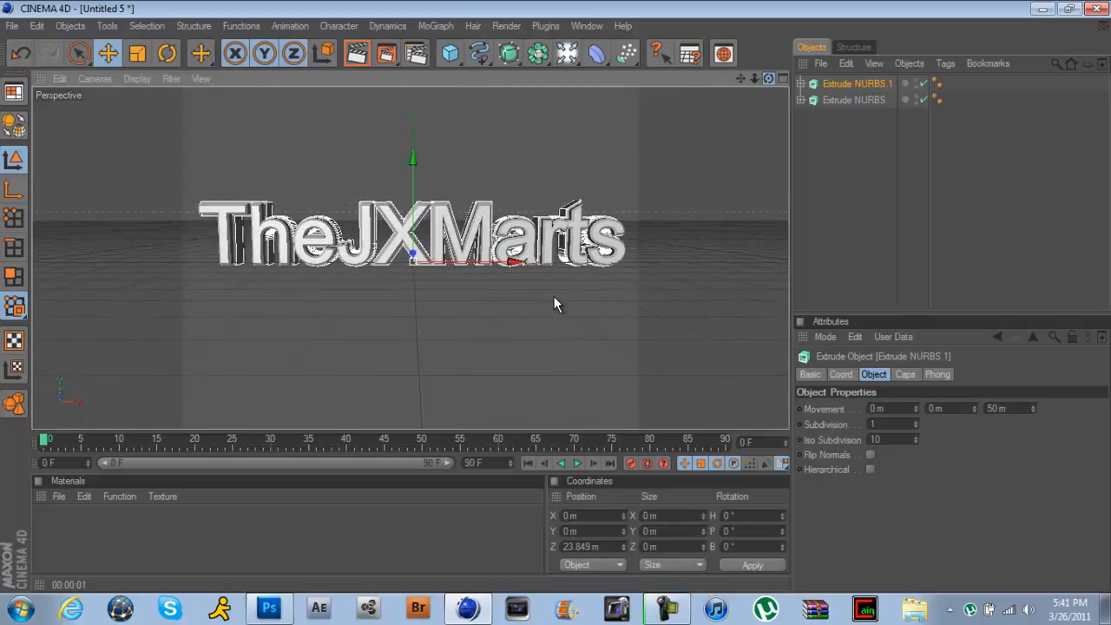
pyautogui.click(354, 55)
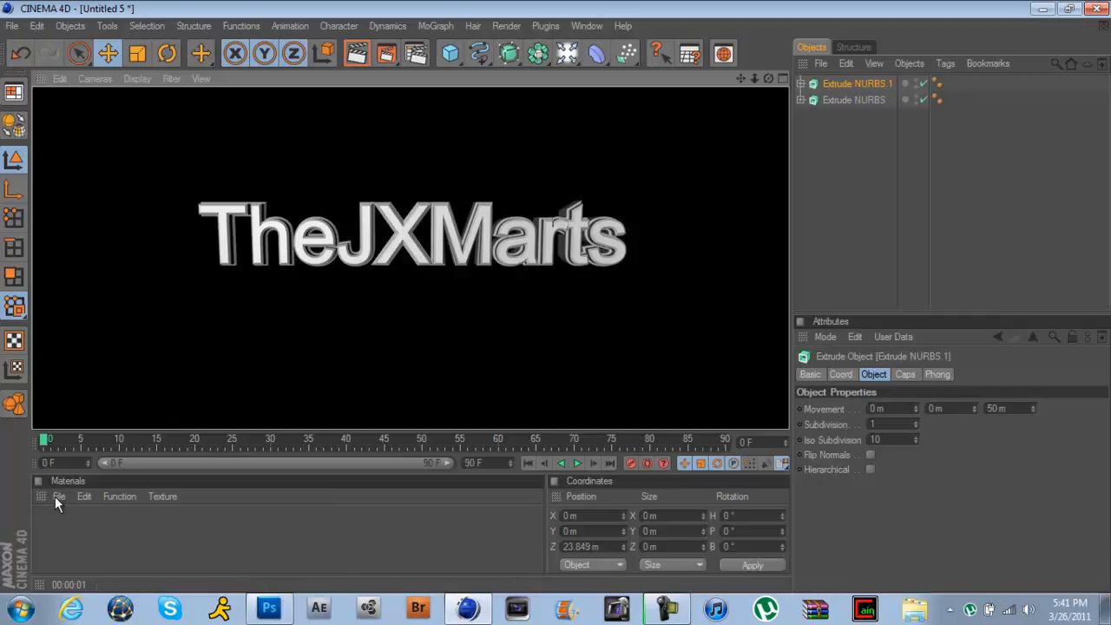
# - Create a new material and set its color to red with RGB 224, 0, 0
pyautogui.click(85, 480)
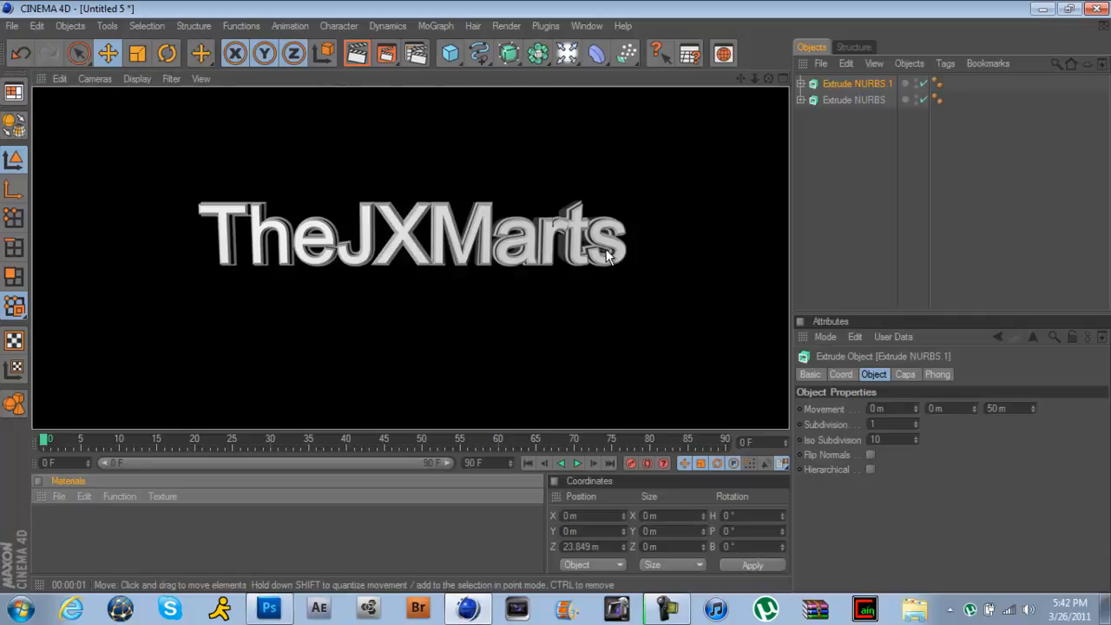
pyautogui.click(59, 497)
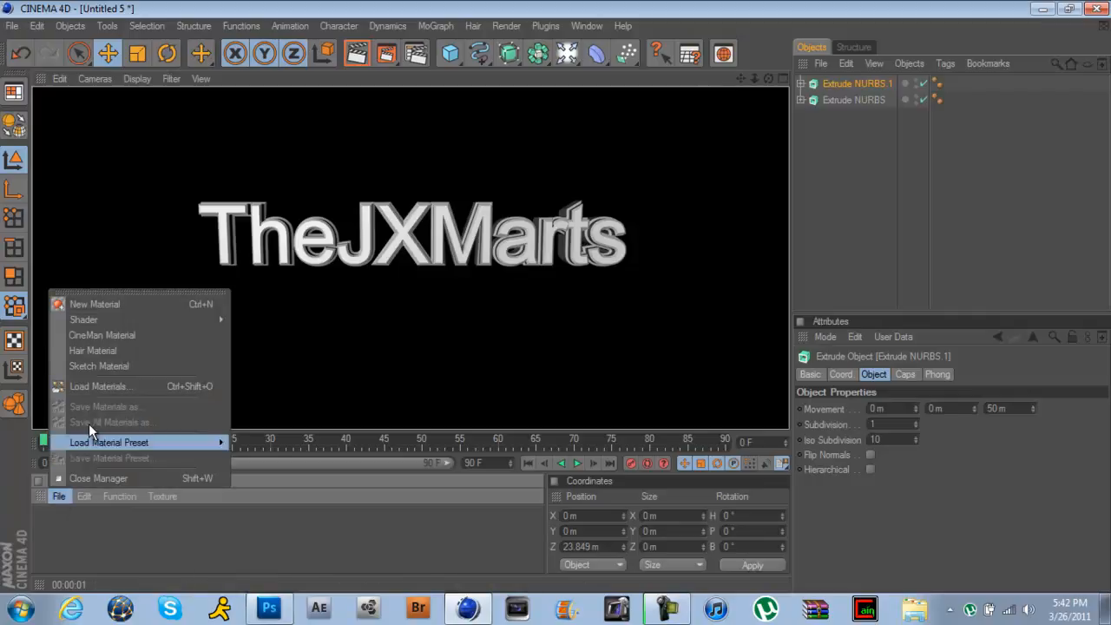
pyautogui.click(84, 301)
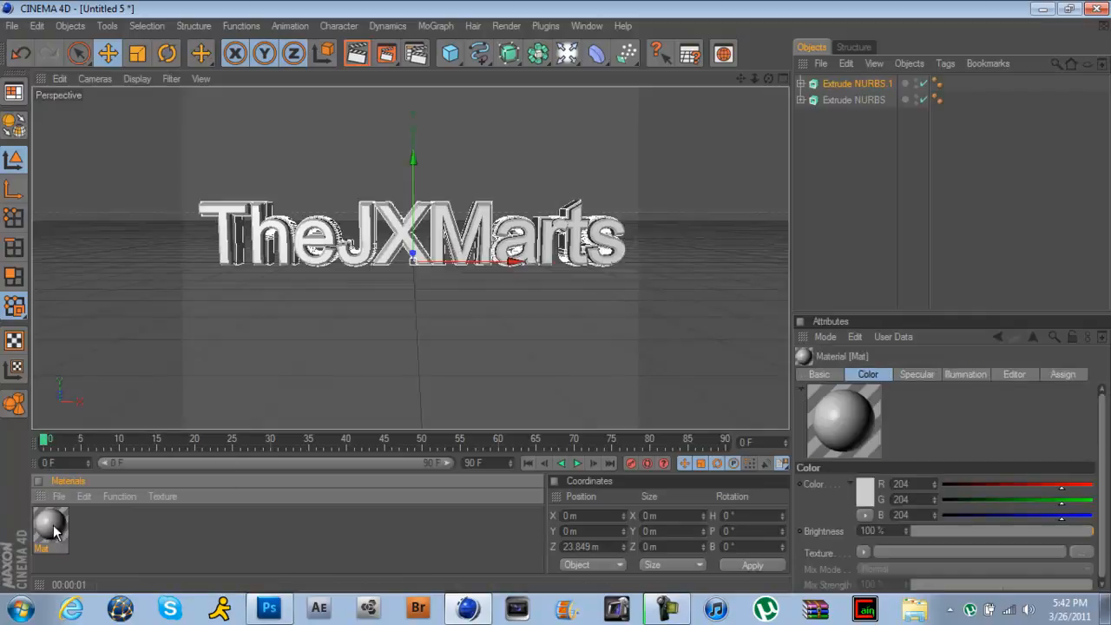
pyautogui.doubleClick(57, 530)
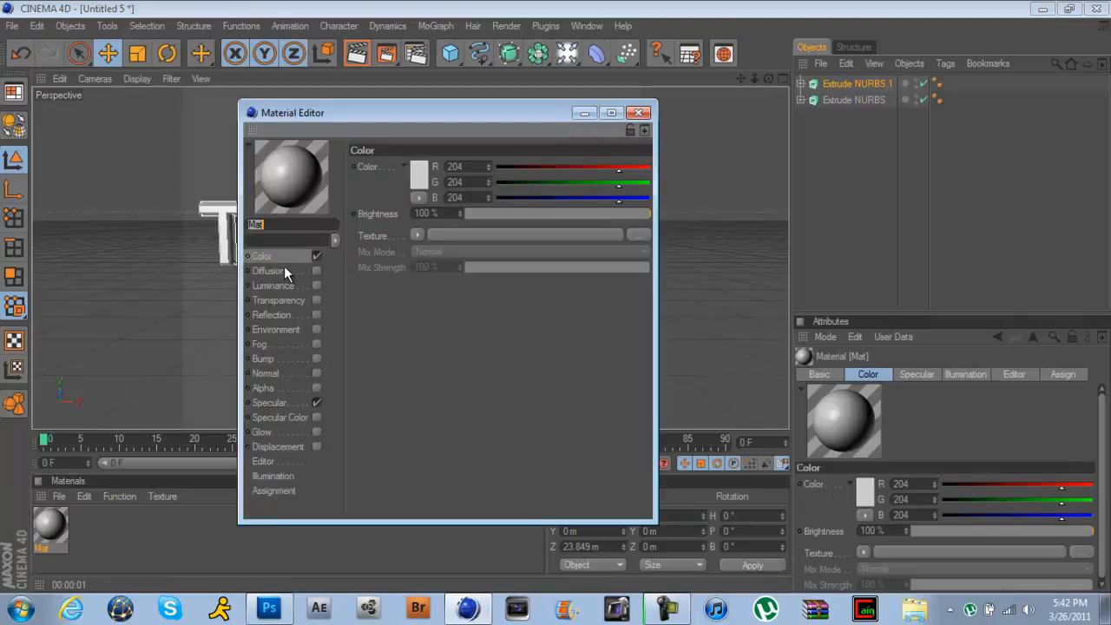
pyautogui.click(418, 174)
pyautogui.moveTo(364, 152); pyautogui.dragTo(428, 141)
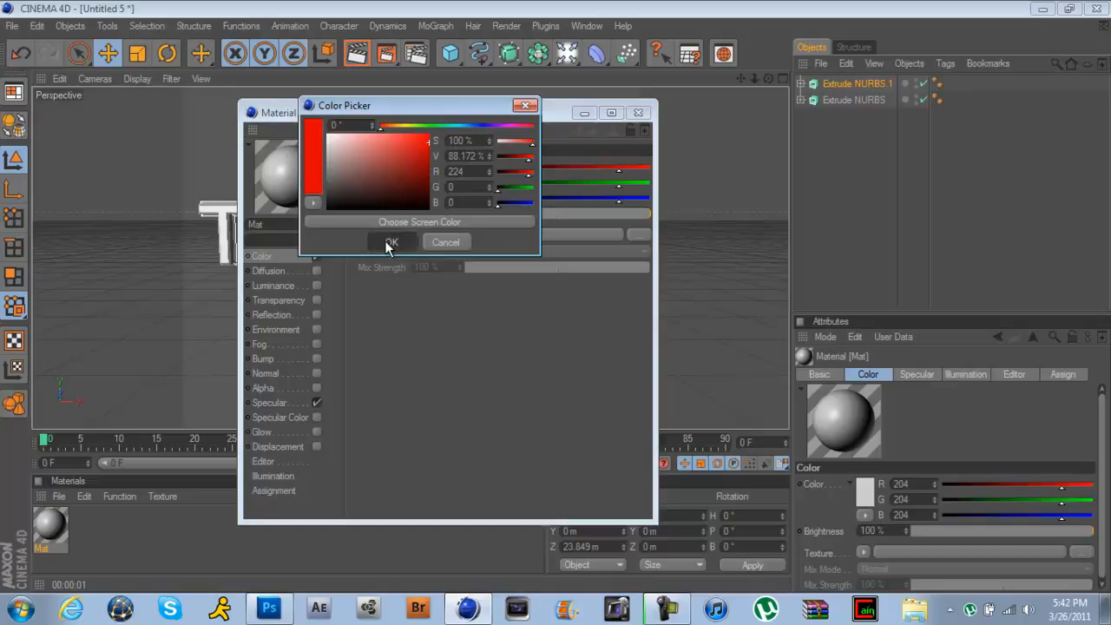
pyautogui.click(388, 242)
# - Enable reflection on the red material, set its brightness to 20%, and close the Material Editor
pyautogui.click(290, 300)
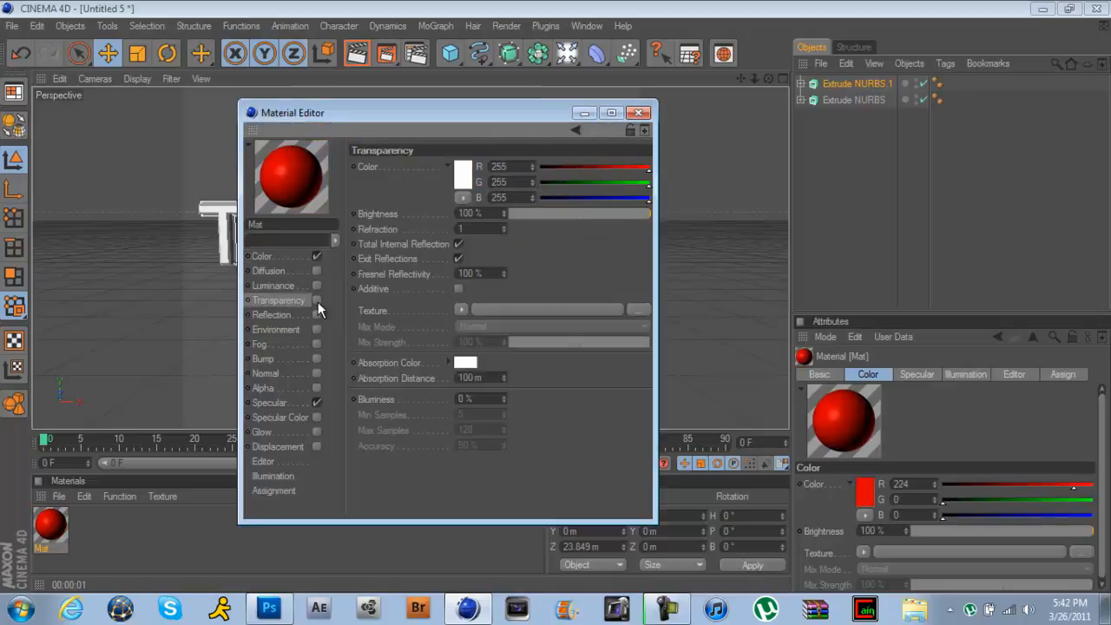
pyautogui.click(270, 315)
pyautogui.click(316, 314)
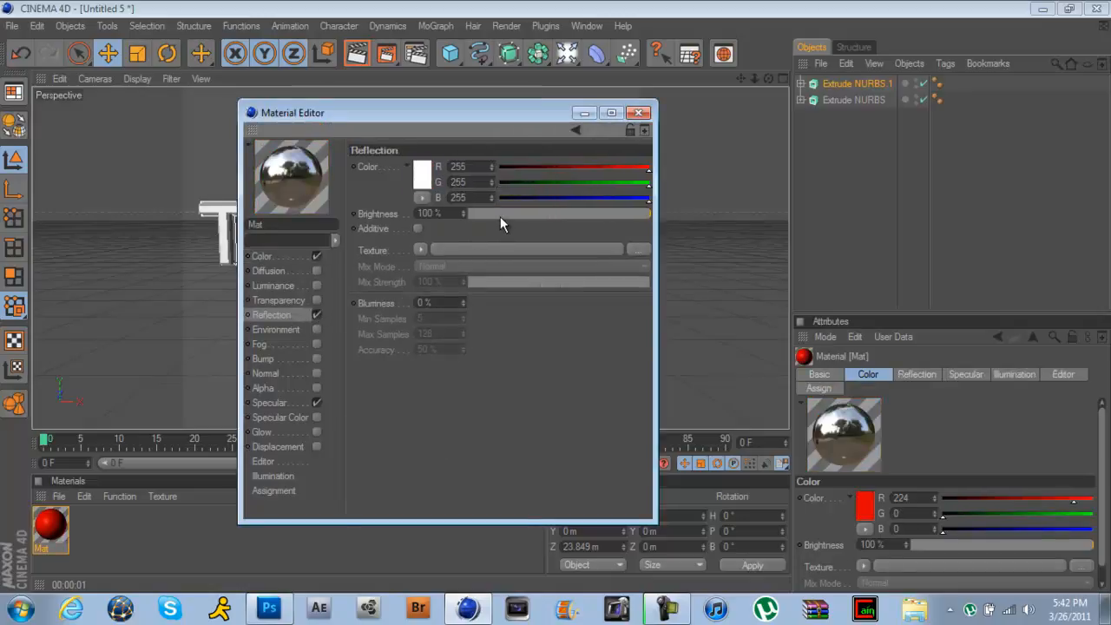
pyautogui.click(498, 214)
pyautogui.moveTo(498, 216); pyautogui.dragTo(504, 215)
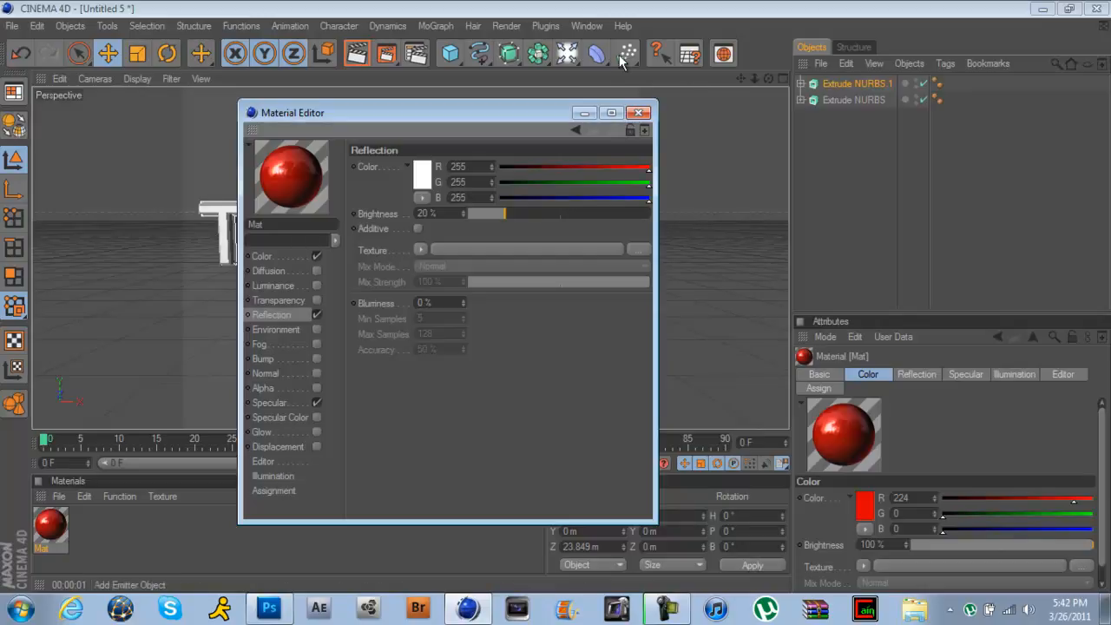
pyautogui.click(638, 113)
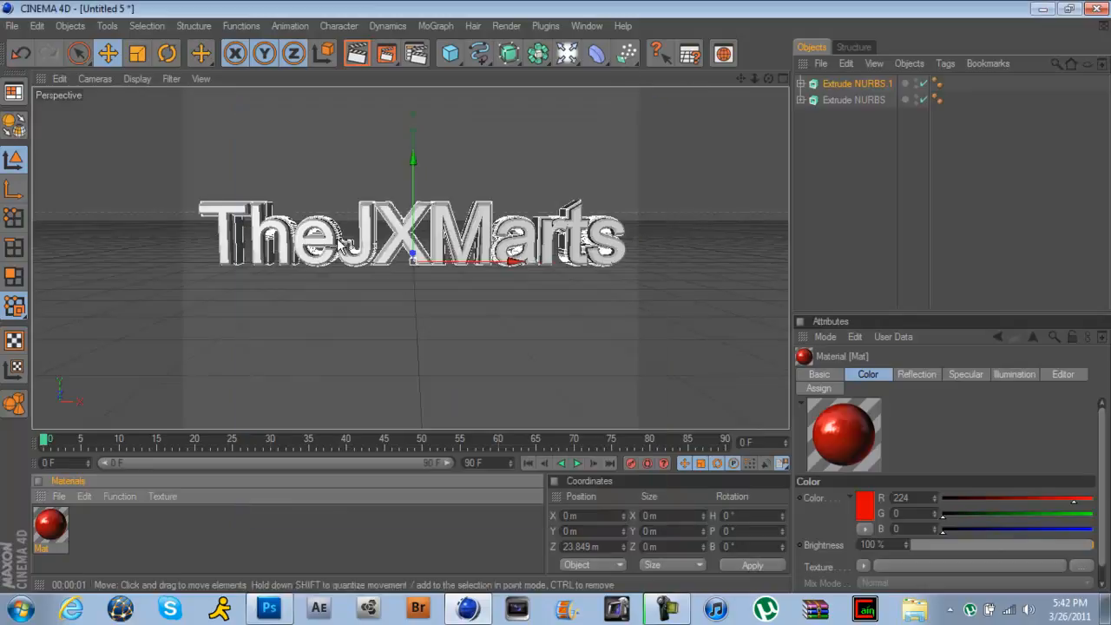
# - Add a Nukei shader material to the scene's materials
pyautogui.click(59, 495)
pyautogui.moveTo(116, 318)
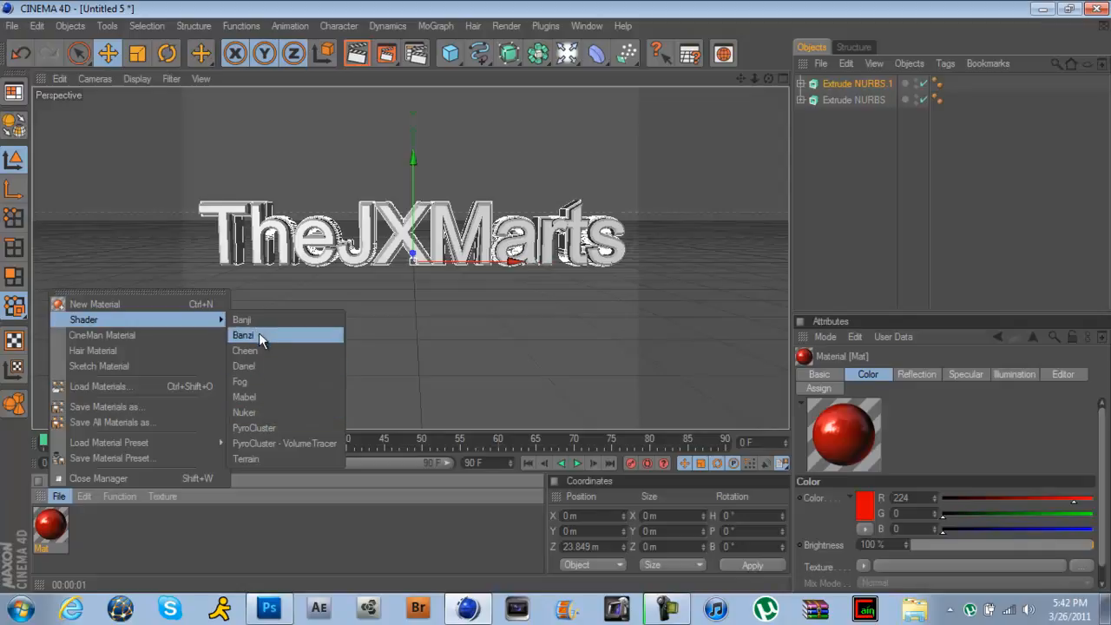
pyautogui.click(253, 413)
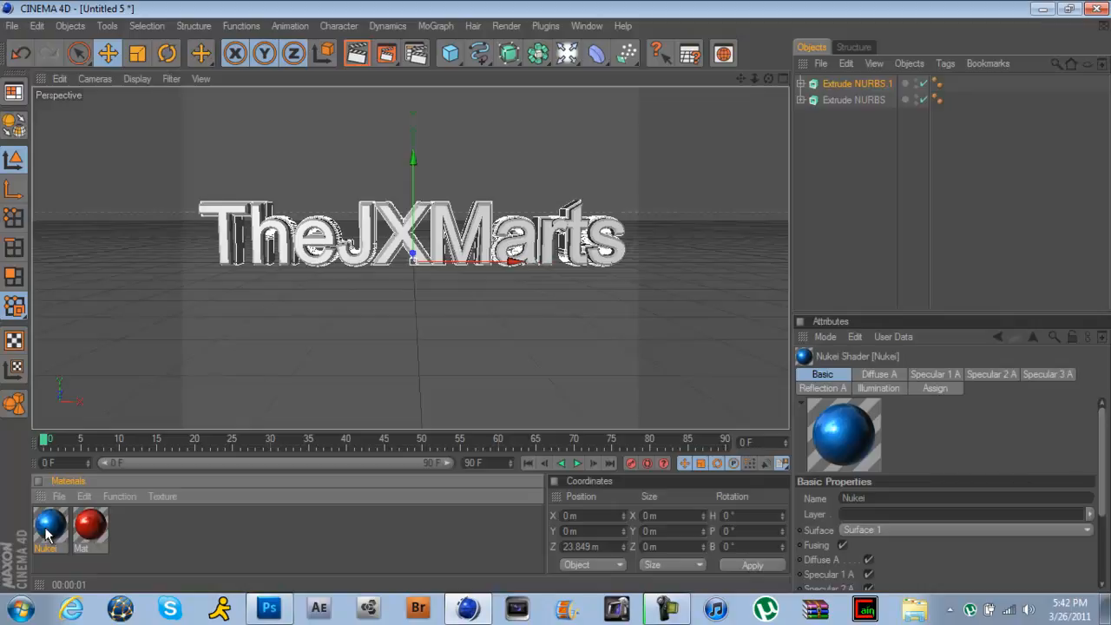
# - Browse the material presets, looking through the Architecture Edition categories such as Metal, Concrete, HDRI and Miscellaneous
pyautogui.click(59, 496)
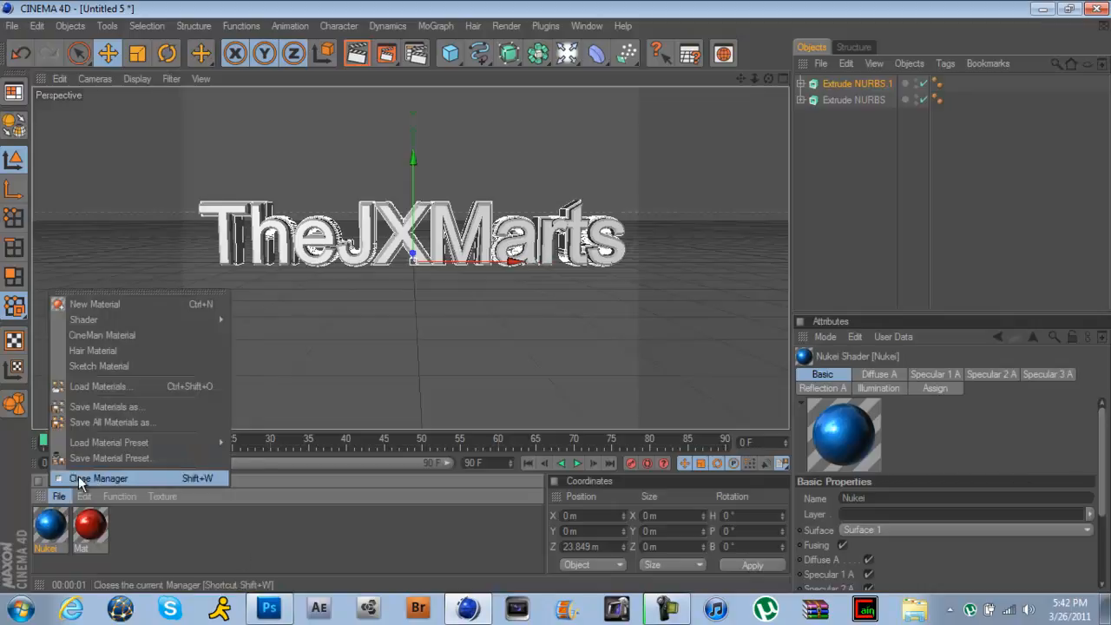
pyautogui.moveTo(101, 448)
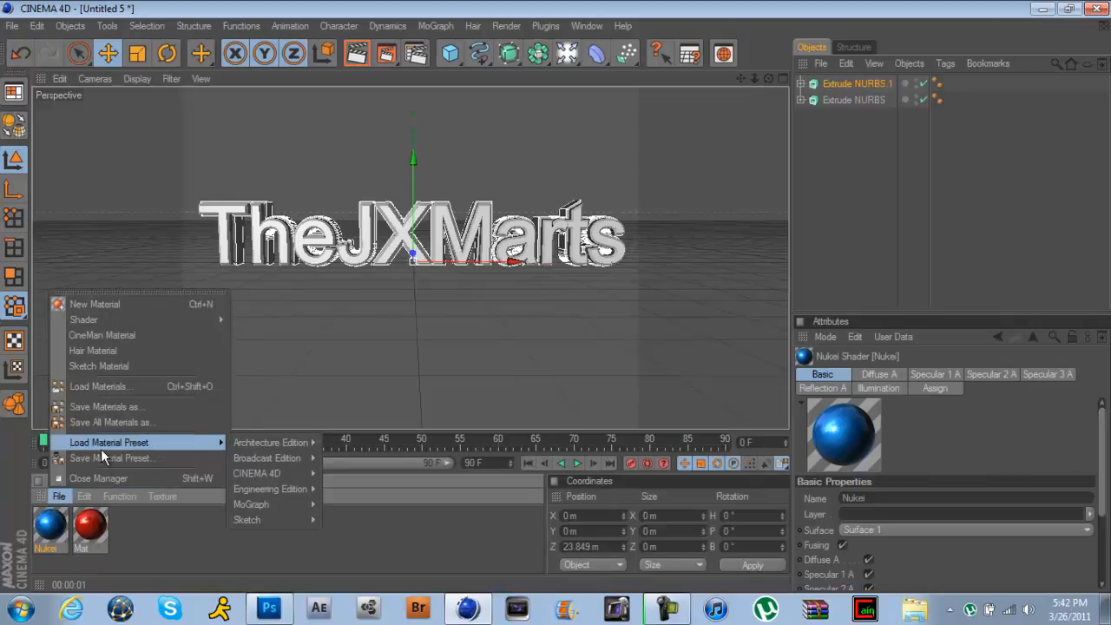
pyautogui.moveTo(273, 492)
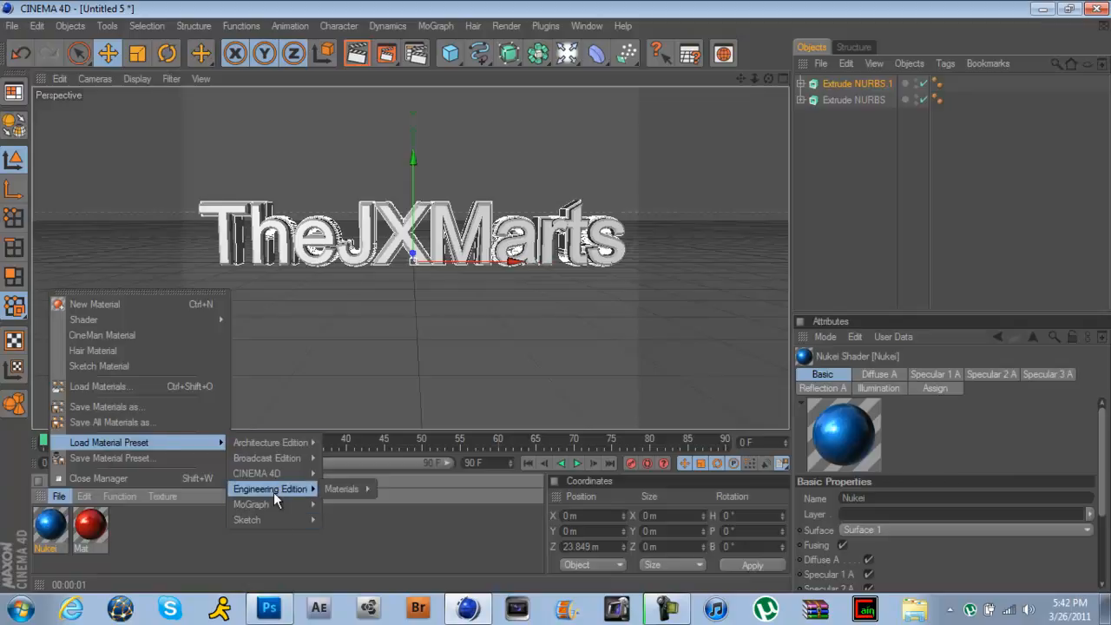
pyautogui.moveTo(288, 459)
pyautogui.moveTo(357, 457)
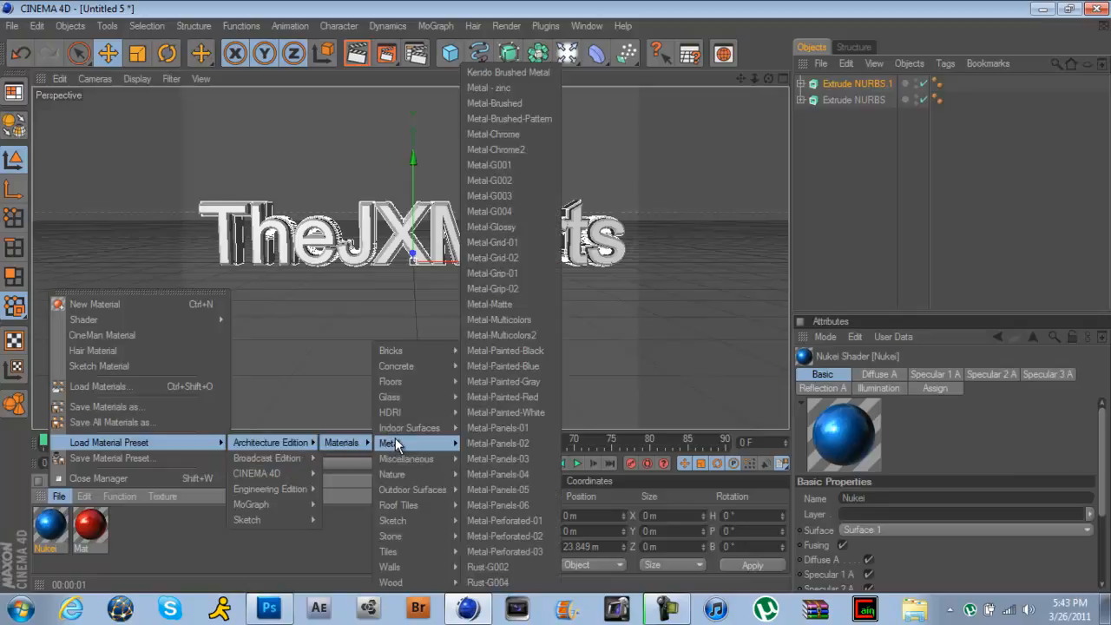
pyautogui.moveTo(423, 354)
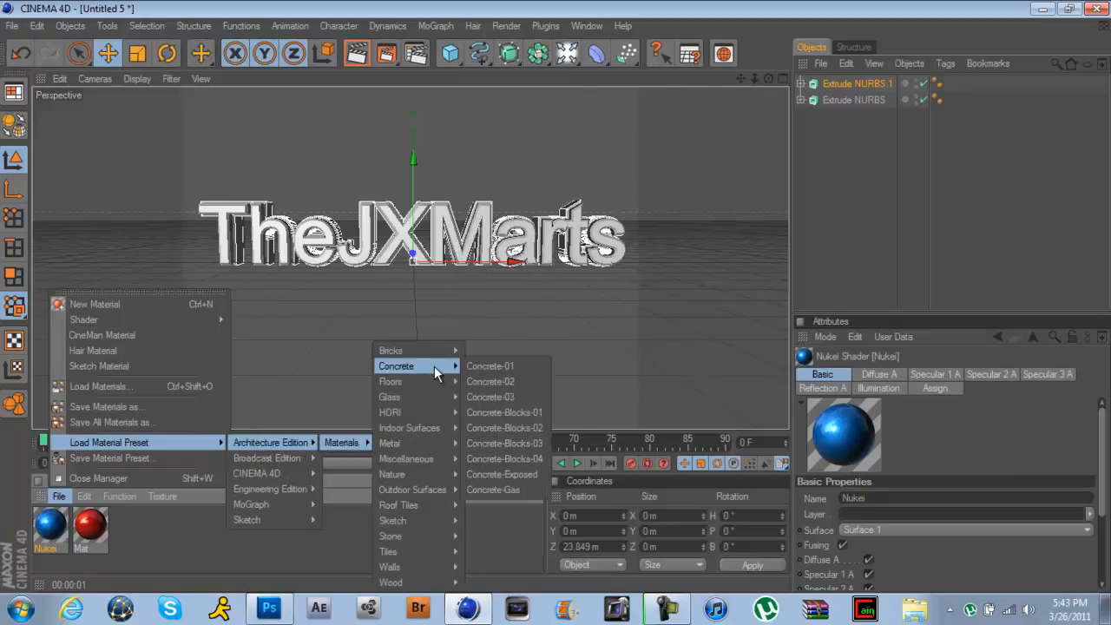
pyautogui.moveTo(438, 403)
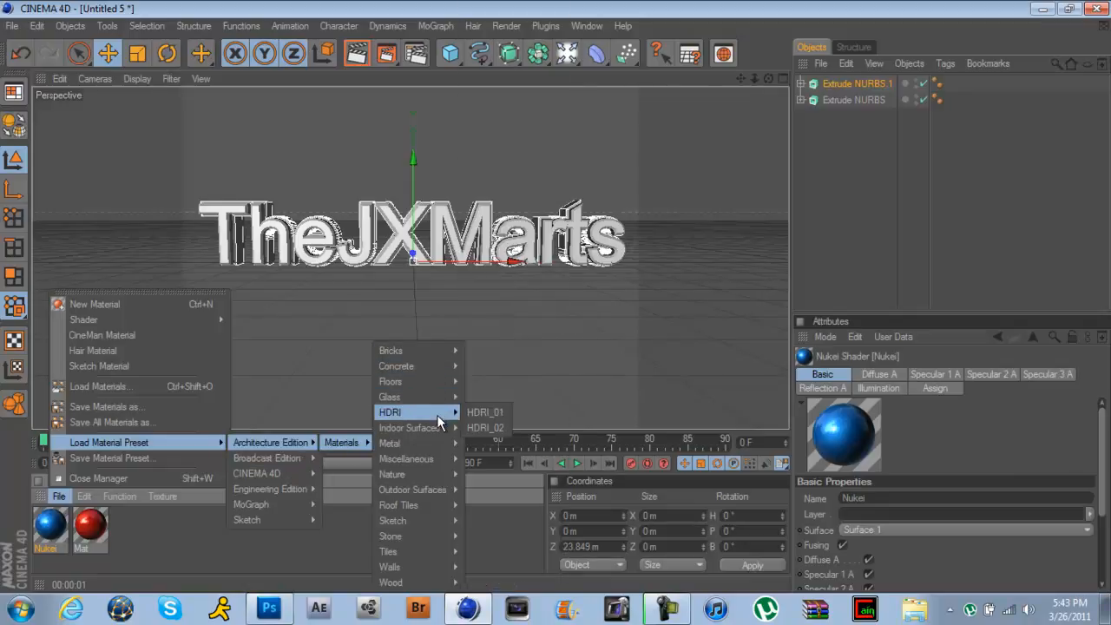
pyautogui.moveTo(436, 423)
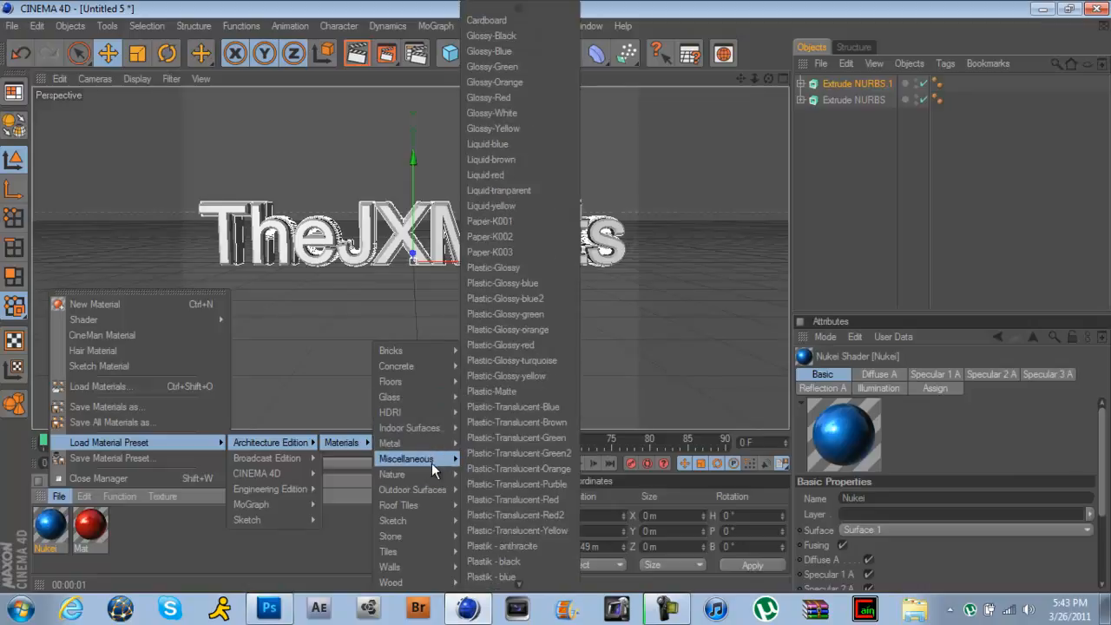
pyautogui.moveTo(427, 476)
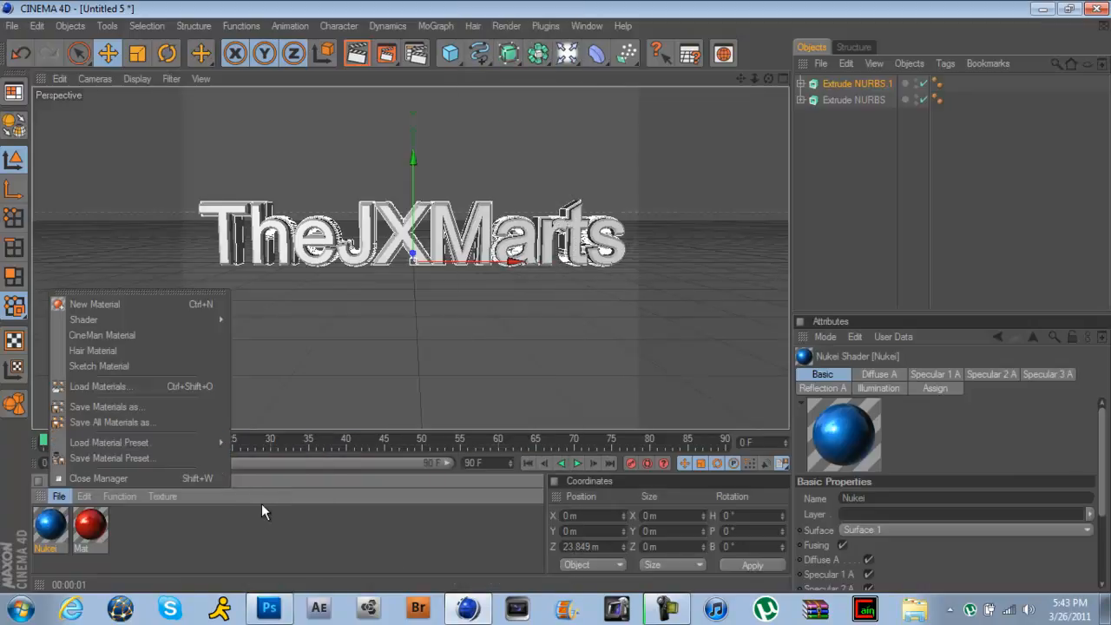
pyautogui.click(272, 480)
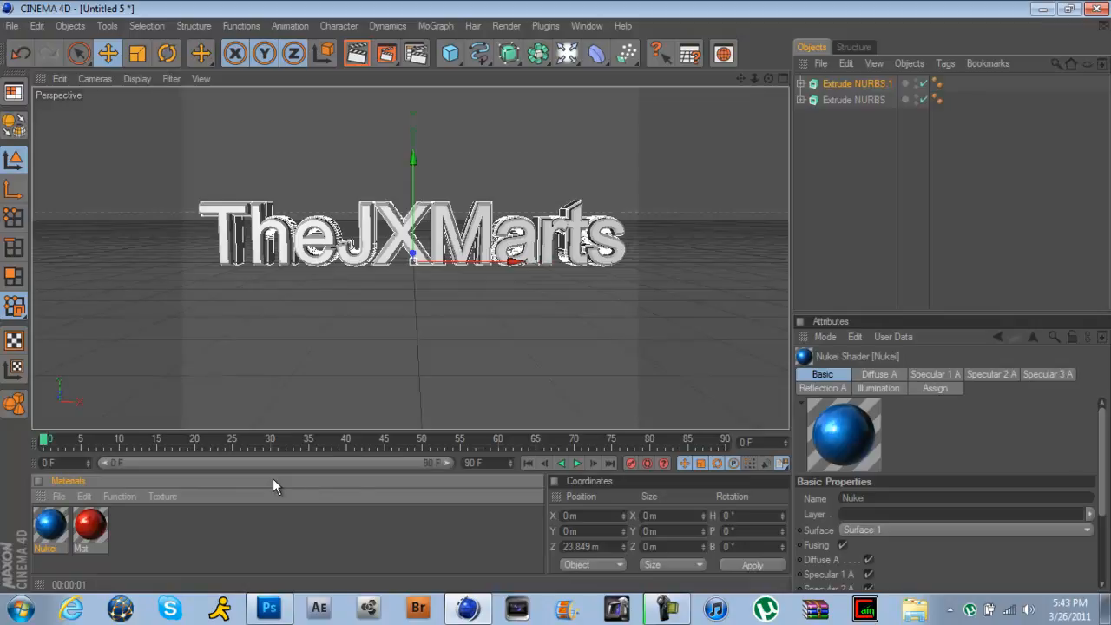
pyautogui.click(59, 496)
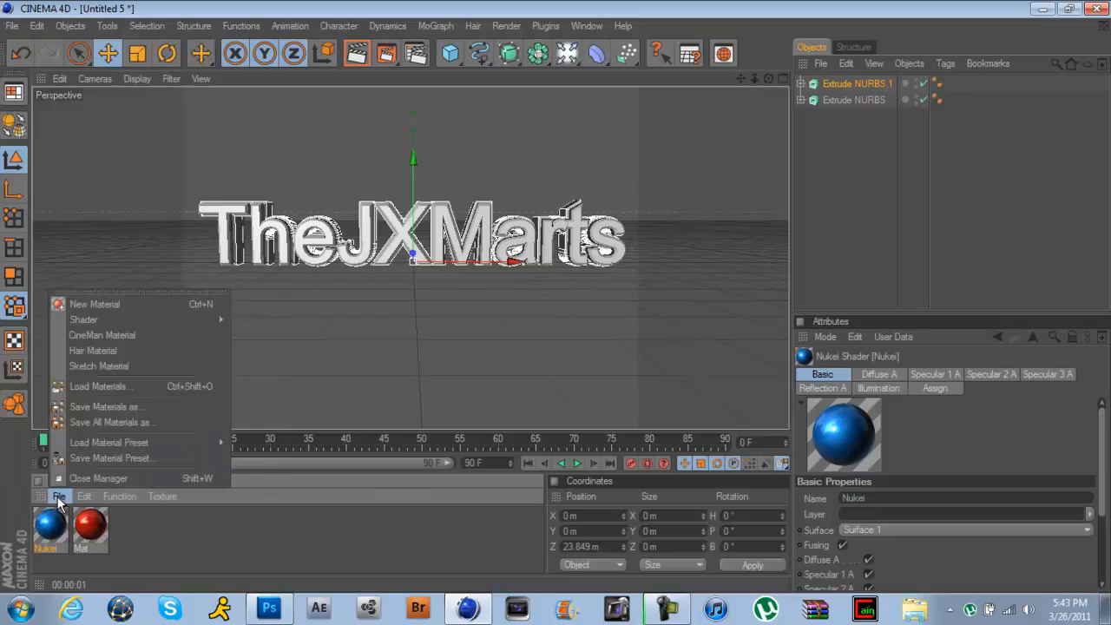
pyautogui.click(84, 393)
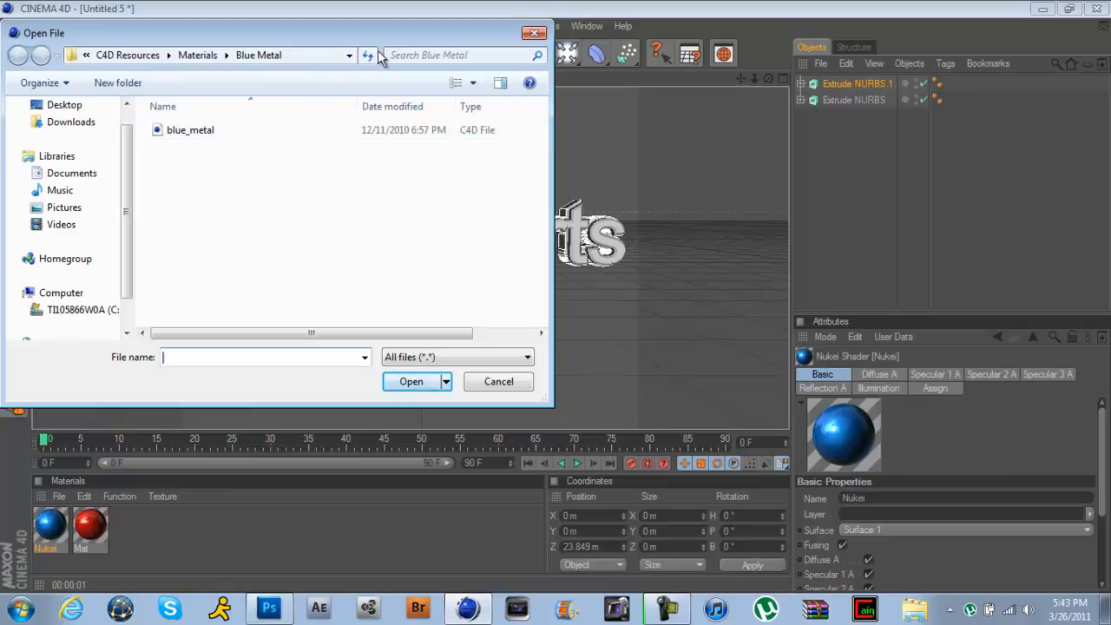
pyautogui.click(534, 34)
pyautogui.click(59, 496)
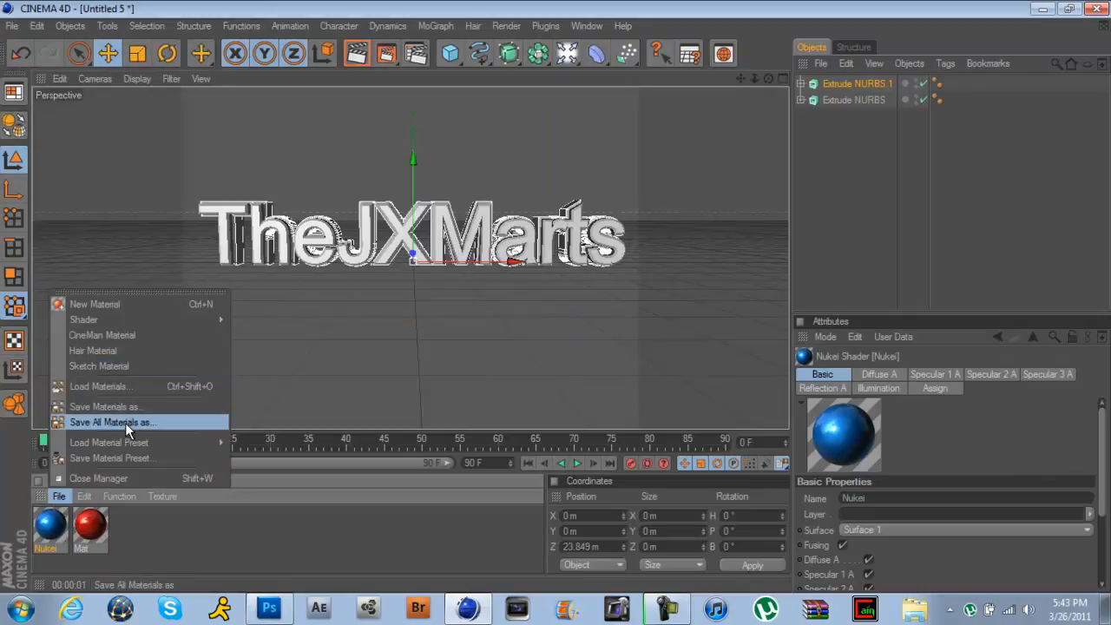
pyautogui.click(402, 478)
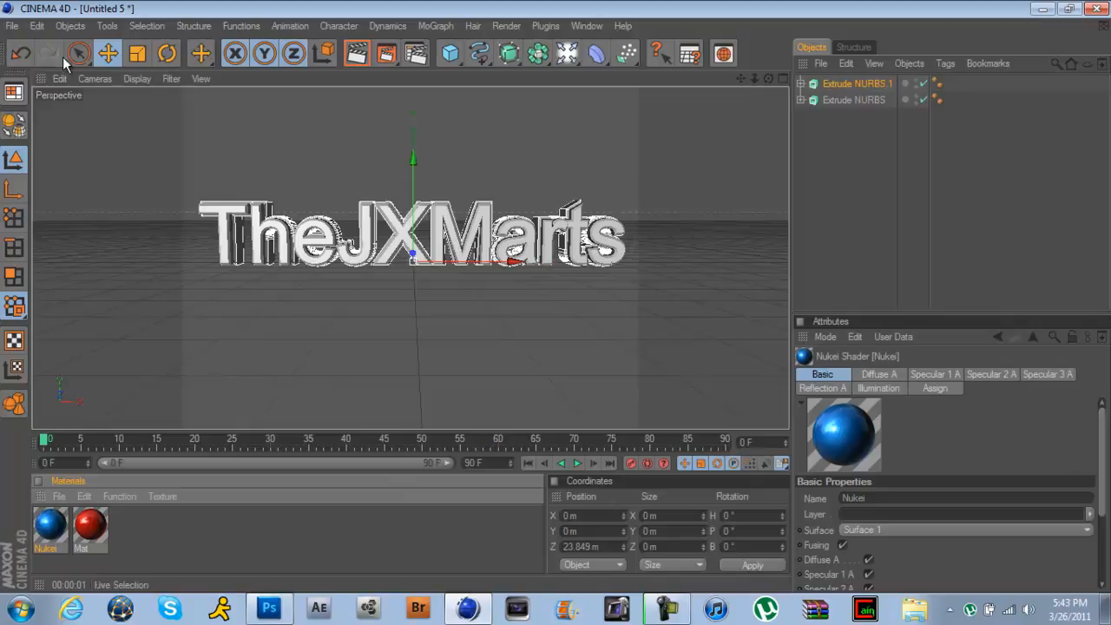
# - Create a new empty scene and add a MoGraph Text Object to it
pyautogui.click(13, 26)
pyautogui.click(34, 49)
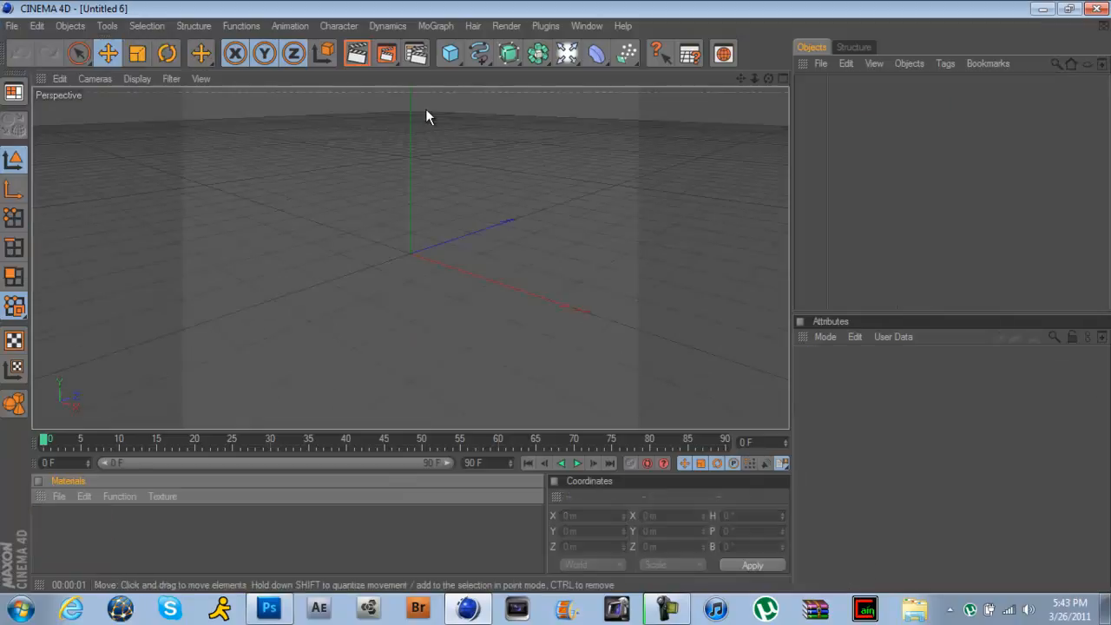
pyautogui.click(433, 25)
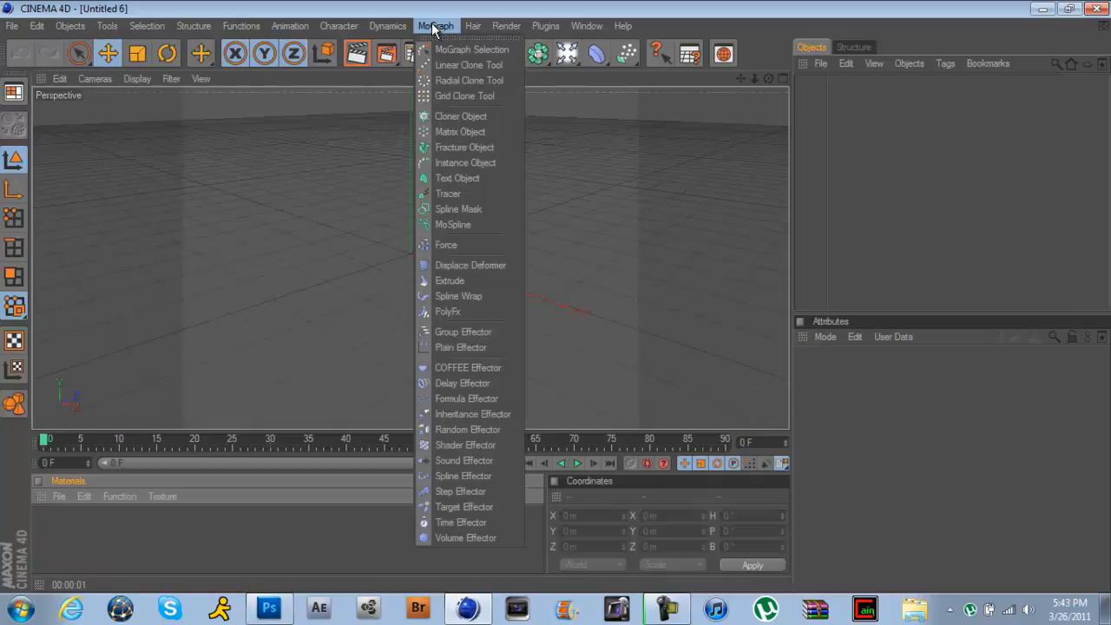
pyautogui.click(446, 177)
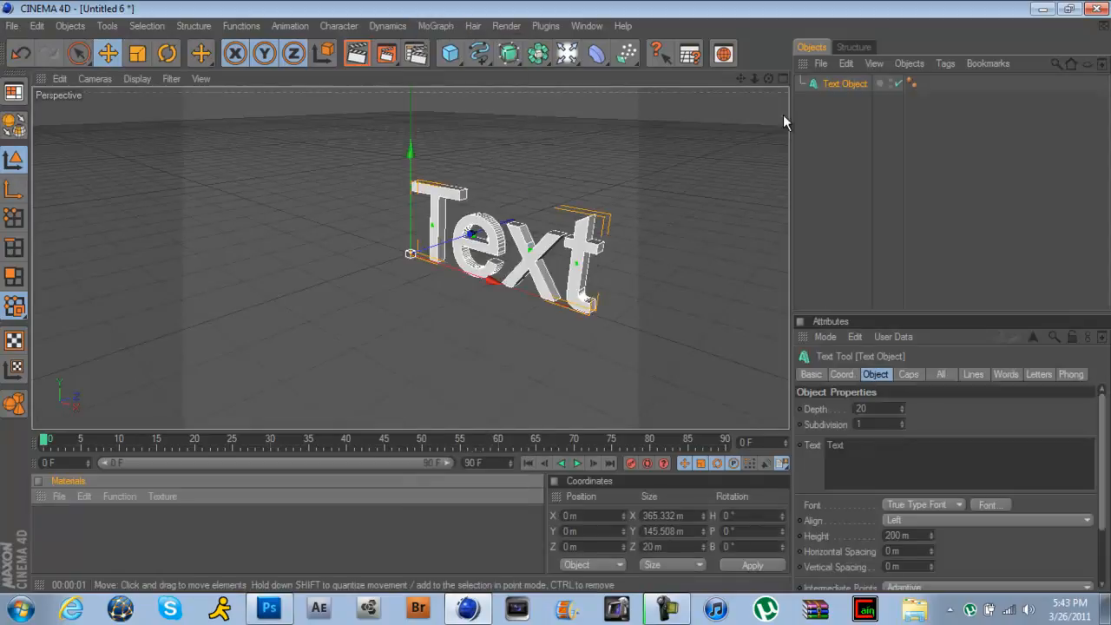
# - Set the text object's depth to 100 and its text to "TheJXMarts"
pyautogui.moveTo(767, 78); pyautogui.dragTo(555, 296)
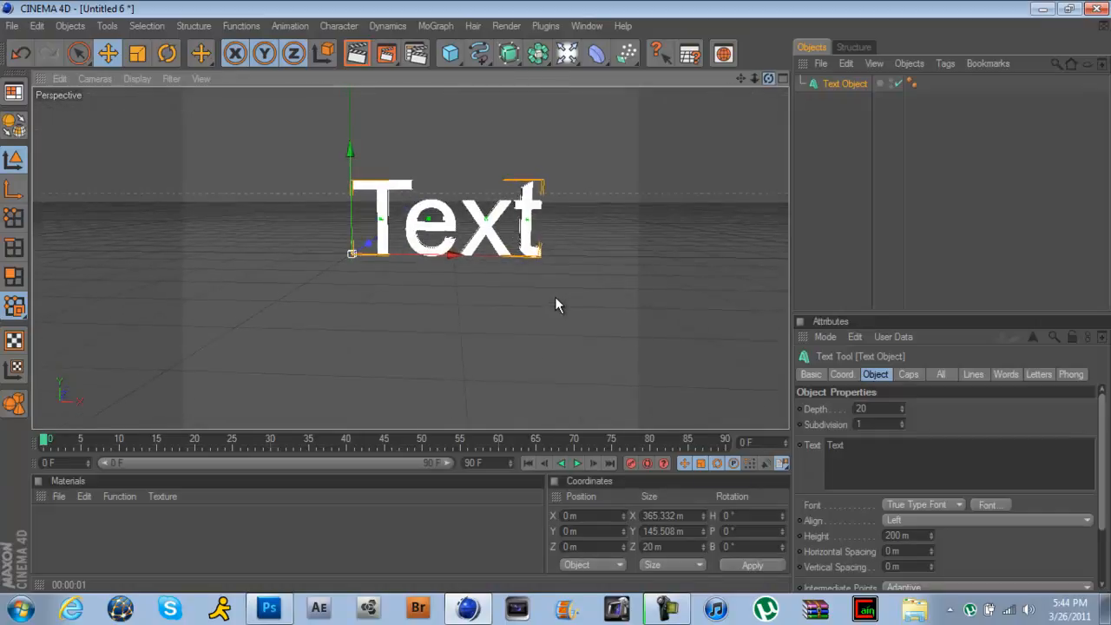
pyautogui.click(861, 408)
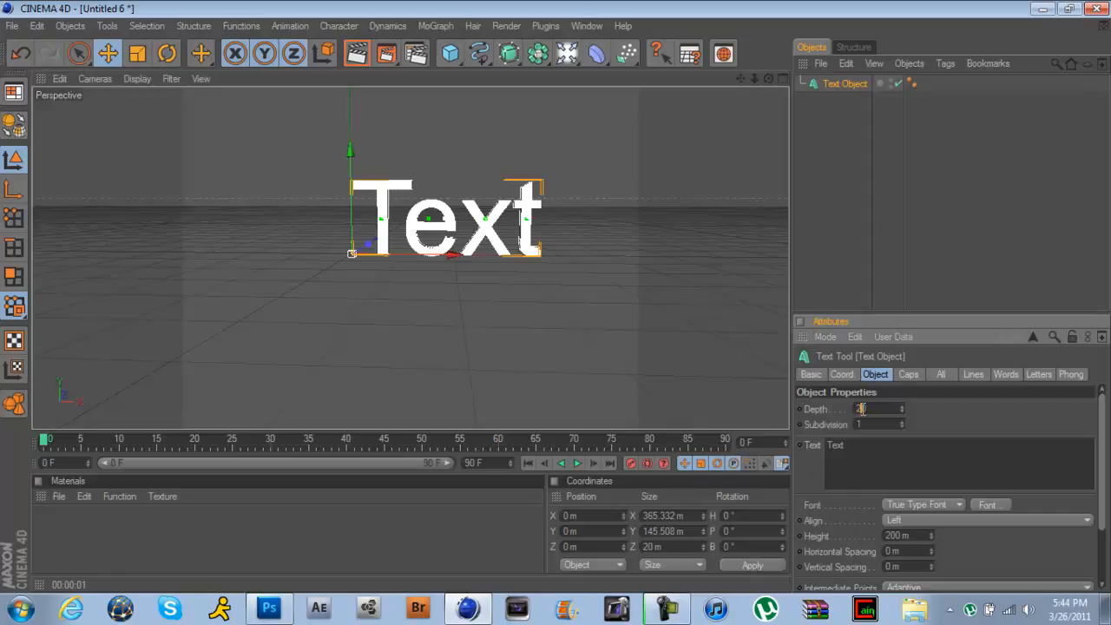
pyautogui.write('10')
pyautogui.click(951, 427)
pyautogui.moveTo(852, 448); pyautogui.dragTo(738, 447)
pyautogui.press('BackSpace')
pyautogui.write('TheJXMarts')
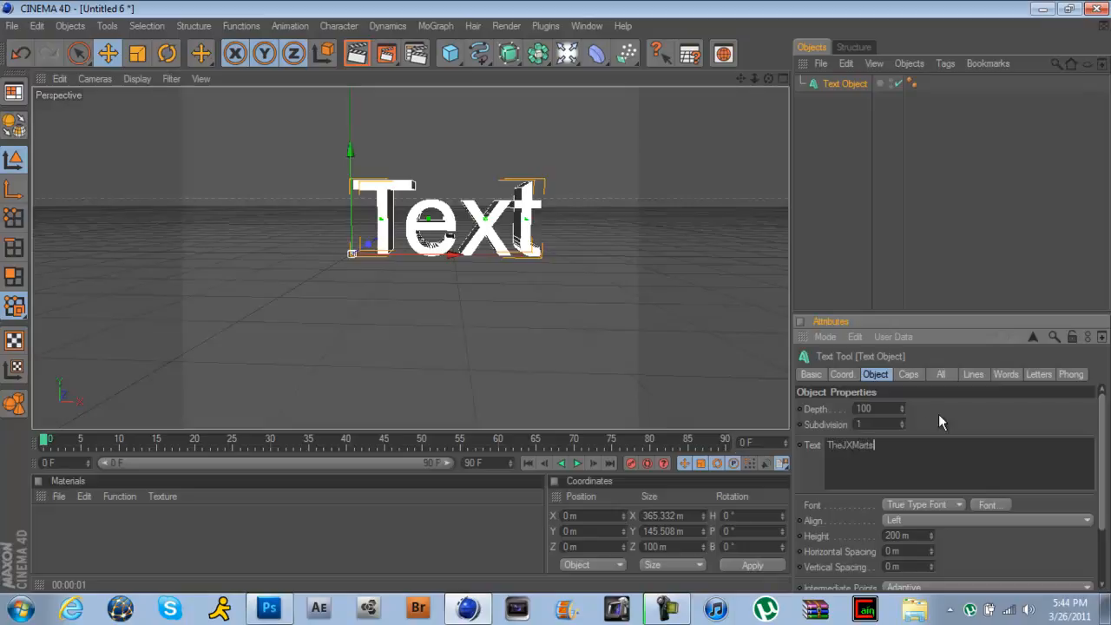
pyautogui.click(955, 425)
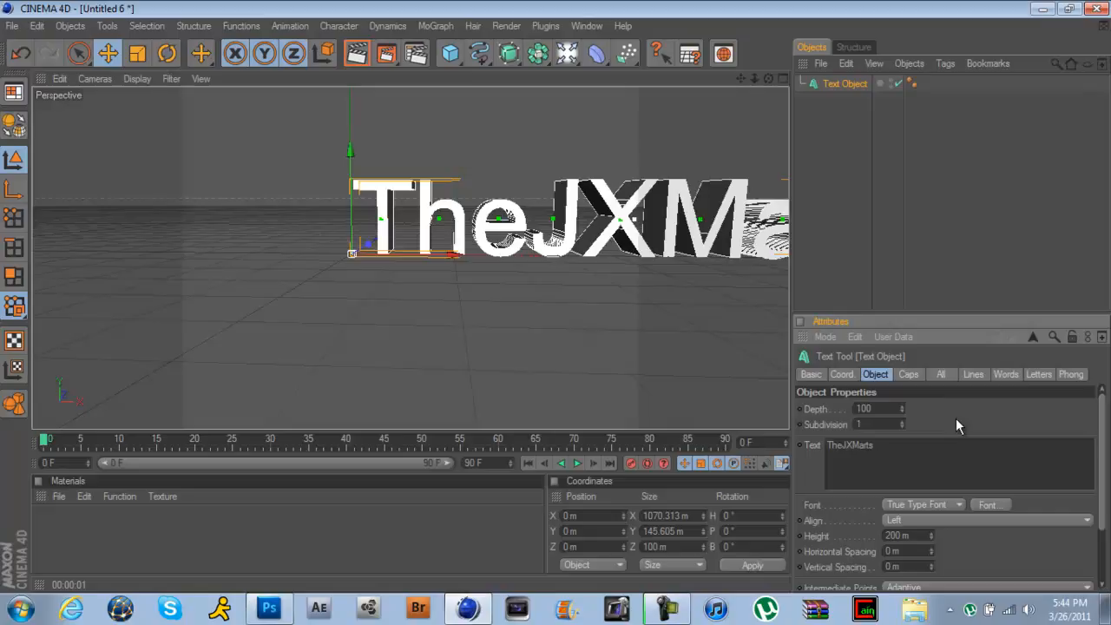
# - Frame the whole "TheJXMarts" text from the front and render the view to preview it
pyautogui.scroll(-3, 516, 289)
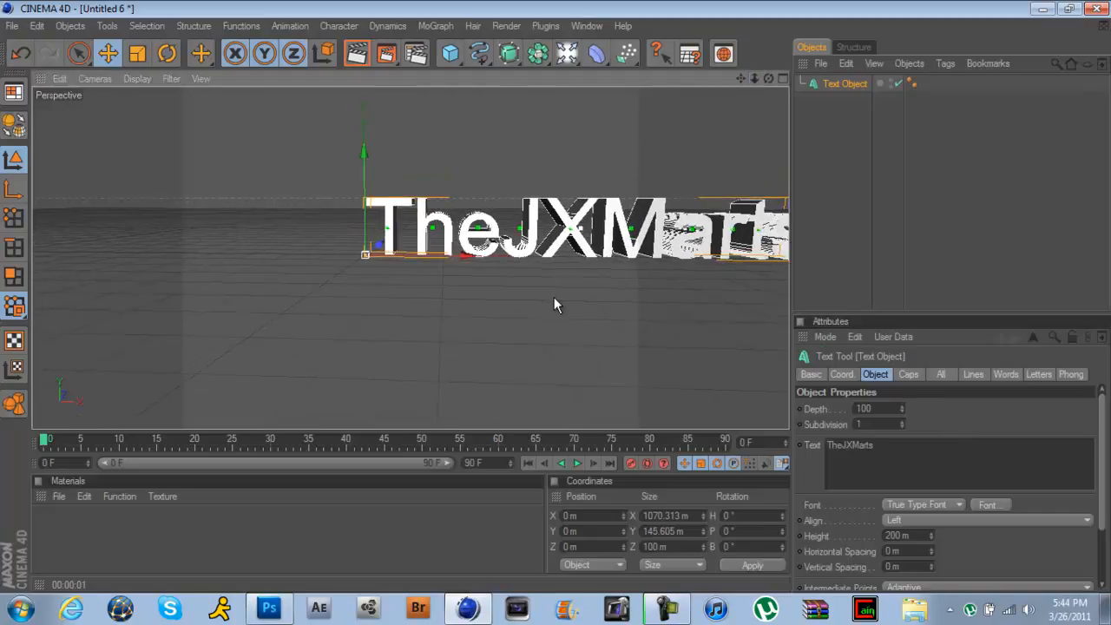
pyautogui.moveTo(740, 79); pyautogui.dragTo(559, 295)
pyautogui.moveTo(753, 78); pyautogui.dragTo(555, 296)
pyautogui.moveTo(767, 76); pyautogui.dragTo(565, 302)
pyautogui.moveTo(739, 78); pyautogui.dragTo(554, 295)
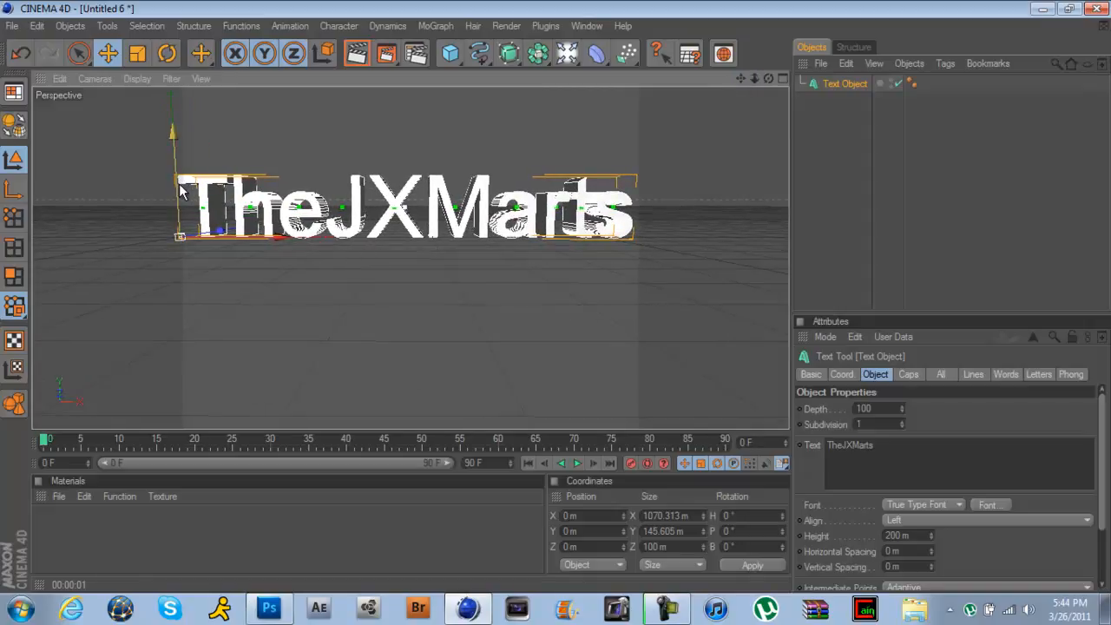
pyautogui.moveTo(741, 79); pyautogui.dragTo(556, 296)
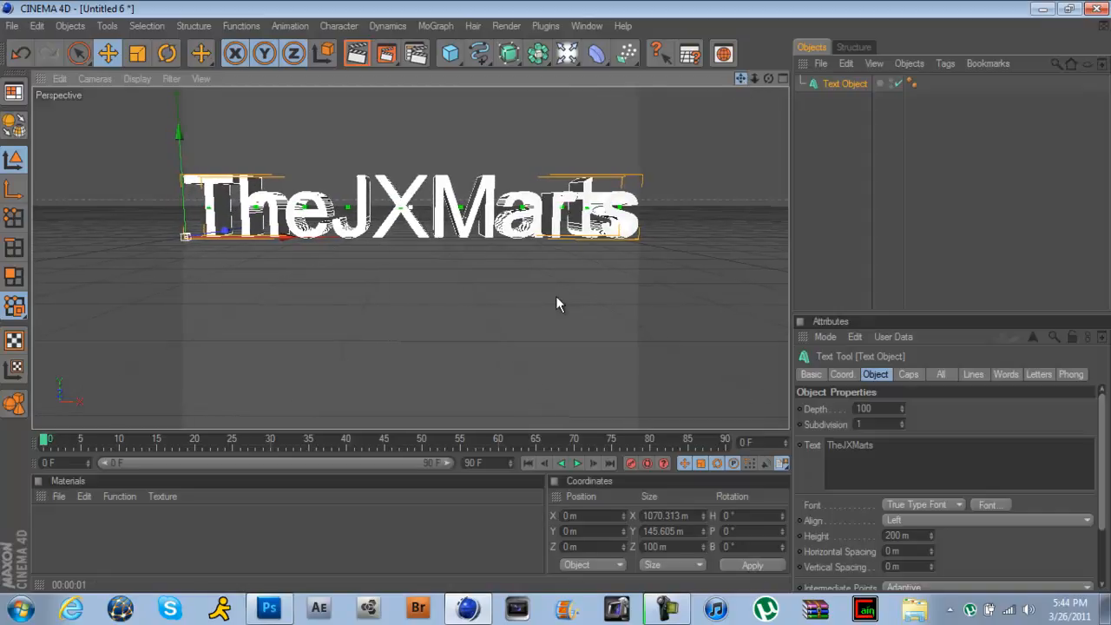
pyautogui.click(356, 54)
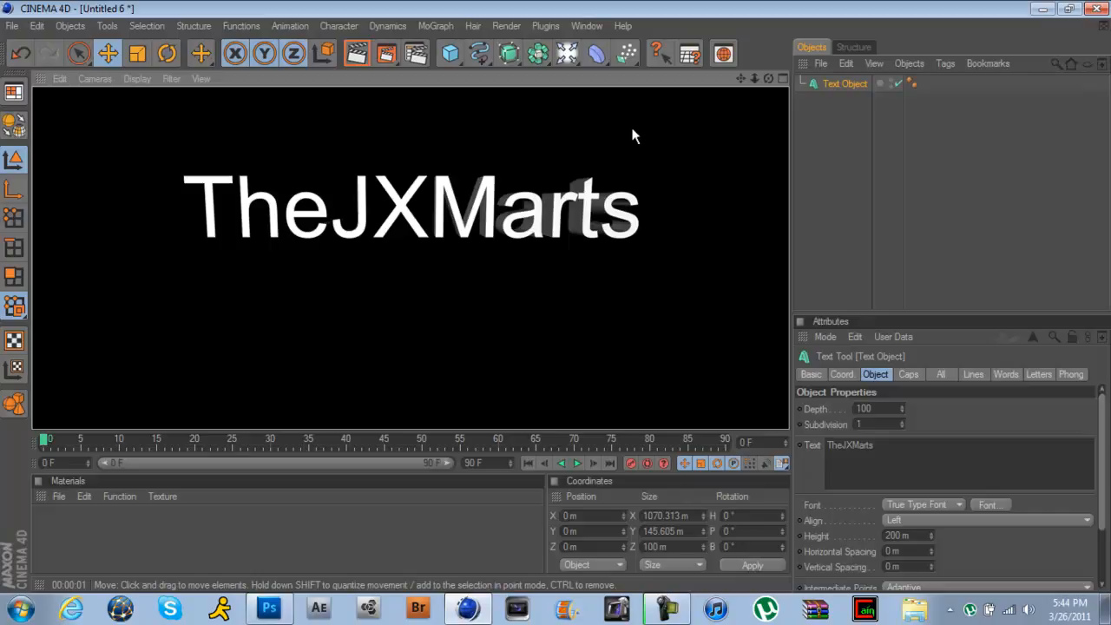
pyautogui.click(849, 132)
# - Set both the start and end caps of the text object to Fillet Cap
pyautogui.click(846, 83)
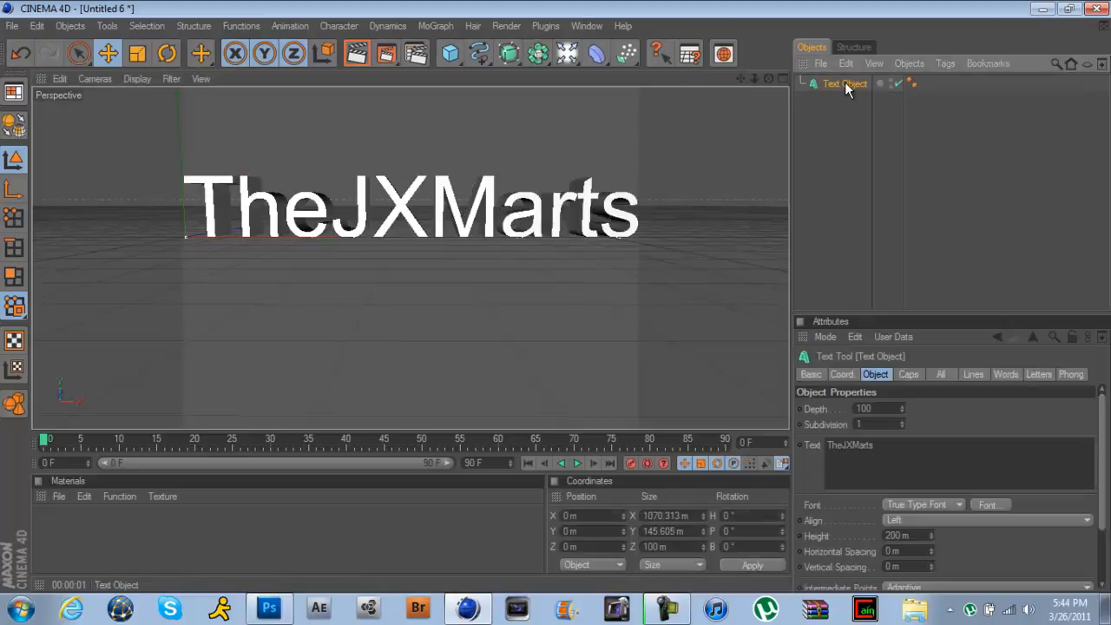
pyautogui.click(904, 375)
pyautogui.click(915, 407)
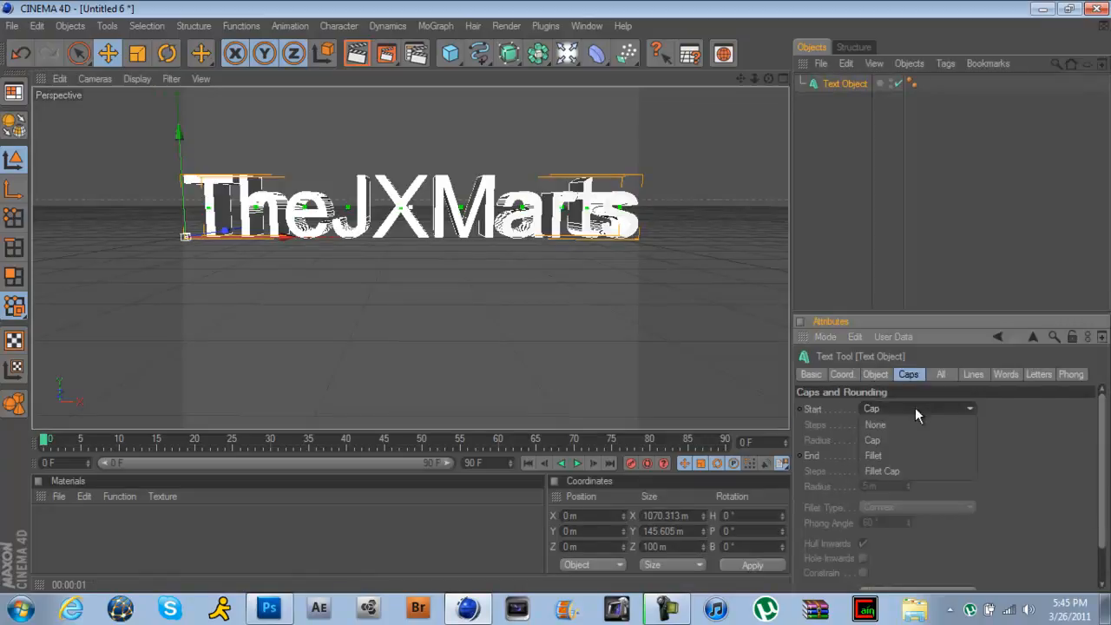
pyautogui.click(911, 471)
pyautogui.click(935, 456)
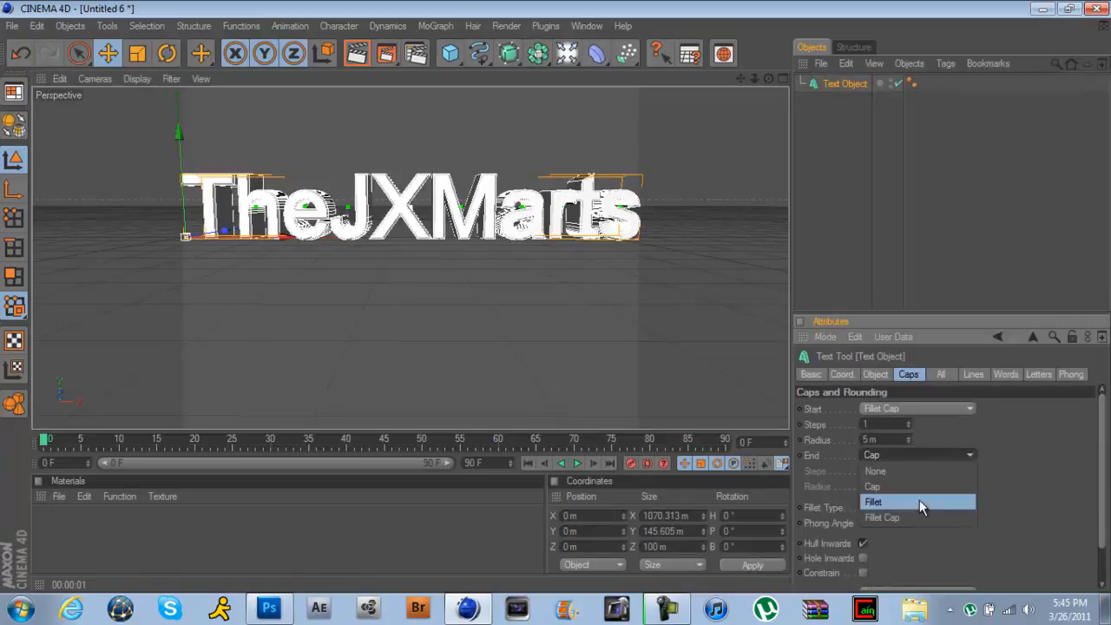
pyautogui.click(911, 514)
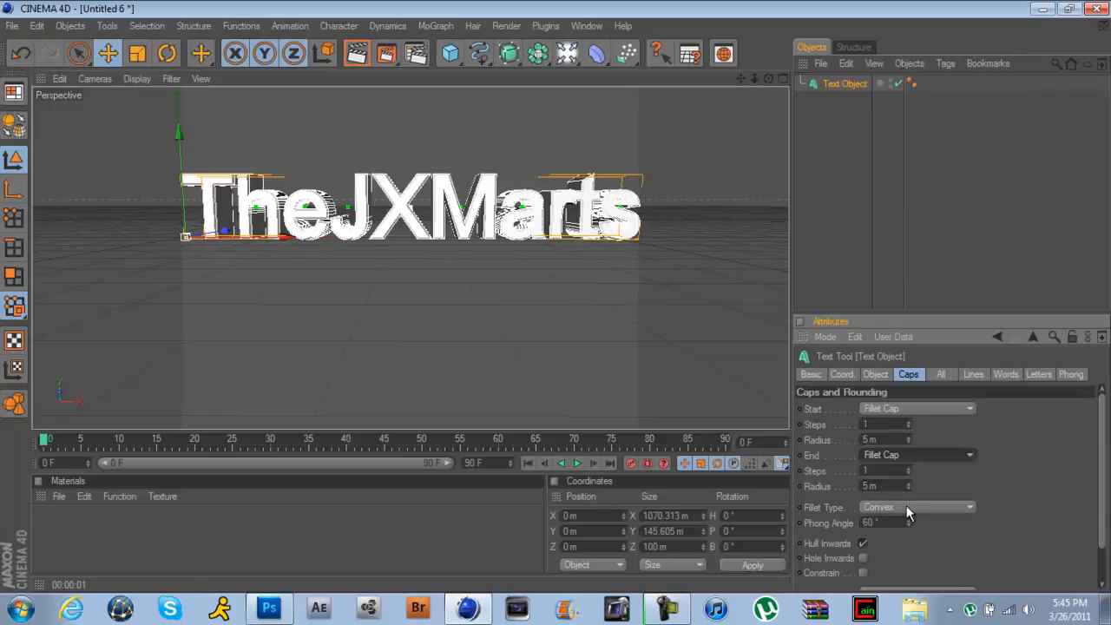
# - Change the text object's font to augie in Regular style
pyautogui.click(879, 372)
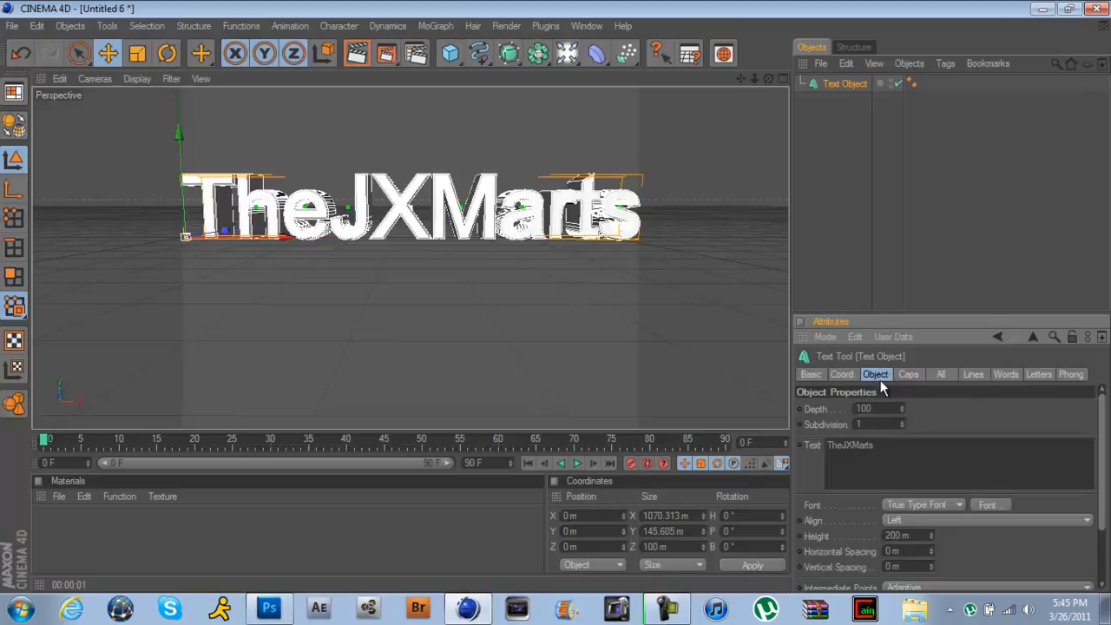
pyautogui.click(478, 53)
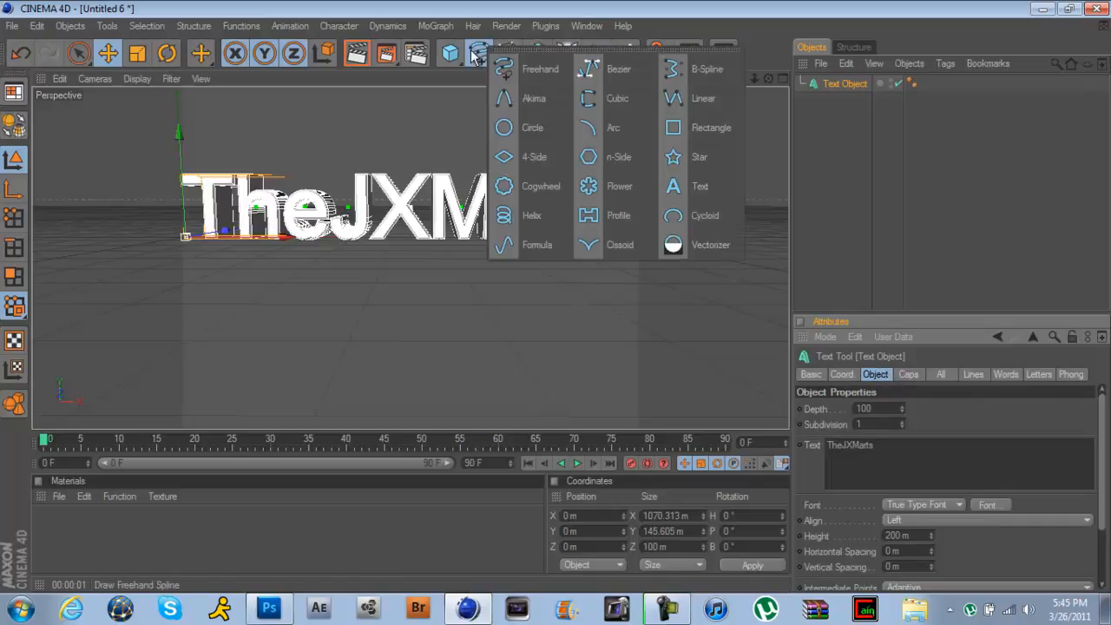
pyautogui.click(507, 53)
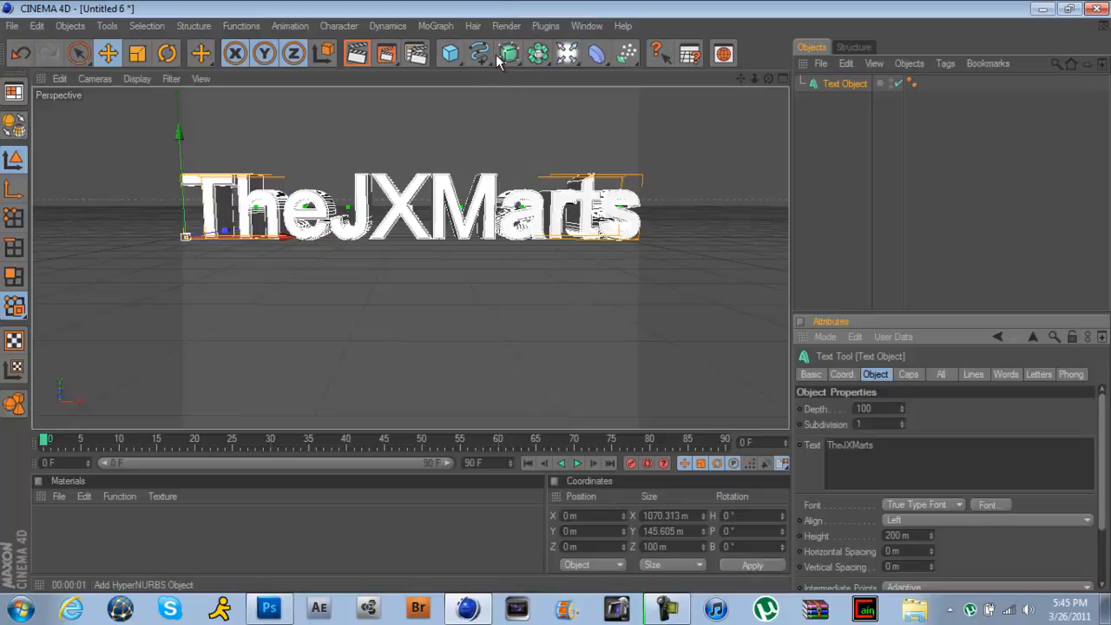
pyautogui.click(990, 505)
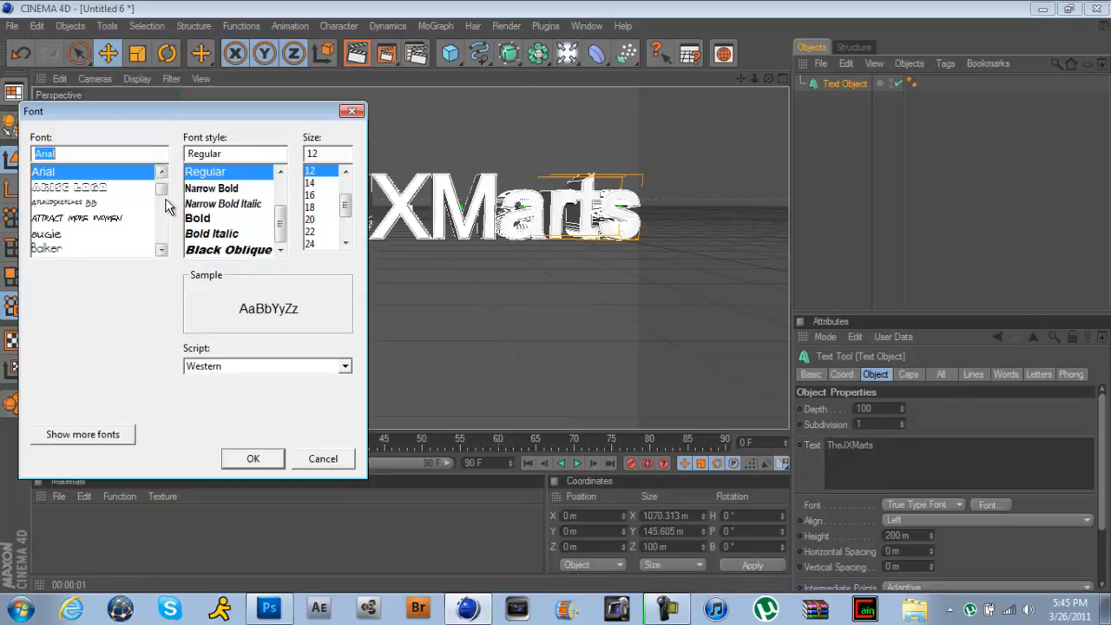
pyautogui.click(74, 236)
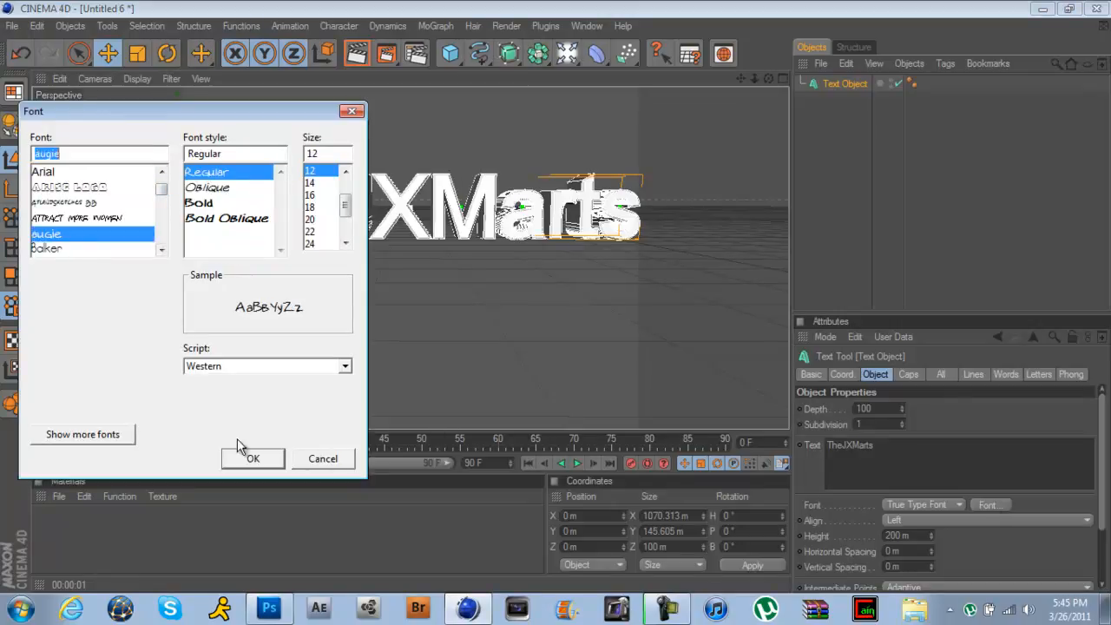
pyautogui.click(248, 458)
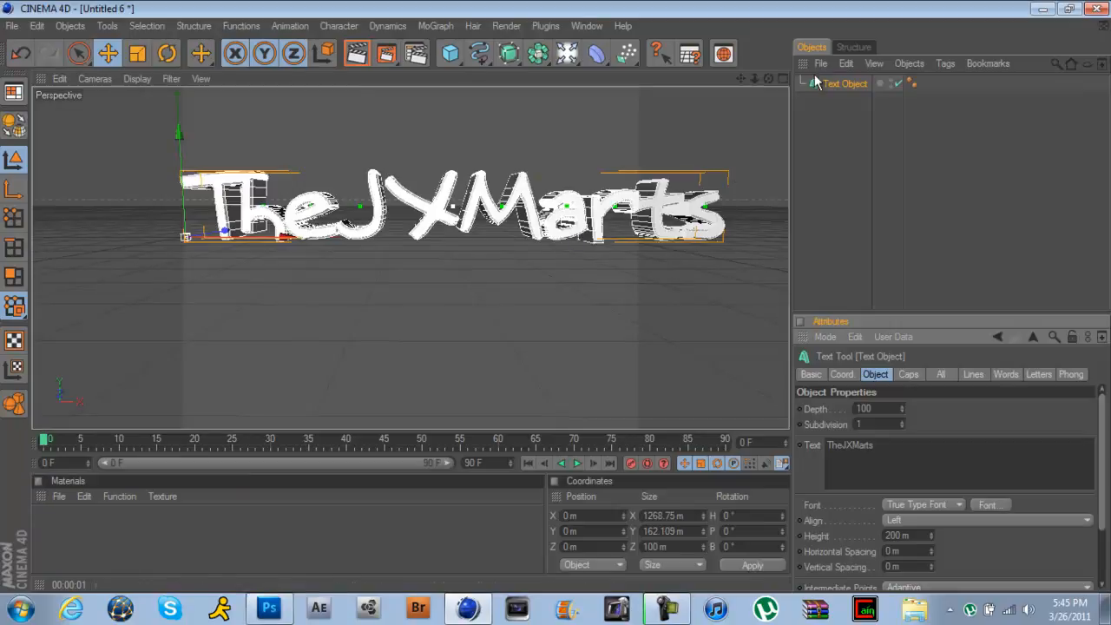
pyautogui.moveTo(752, 77)
pyautogui.mouseDown()
pyautogui.moveTo(548, 296)
pyautogui.moveTo(752, 75)
pyautogui.mouseUp()
pyautogui.moveTo(553, 296); pyautogui.dragTo(556, 296)
pyautogui.moveTo(752, 80); pyautogui.dragTo(555, 304)
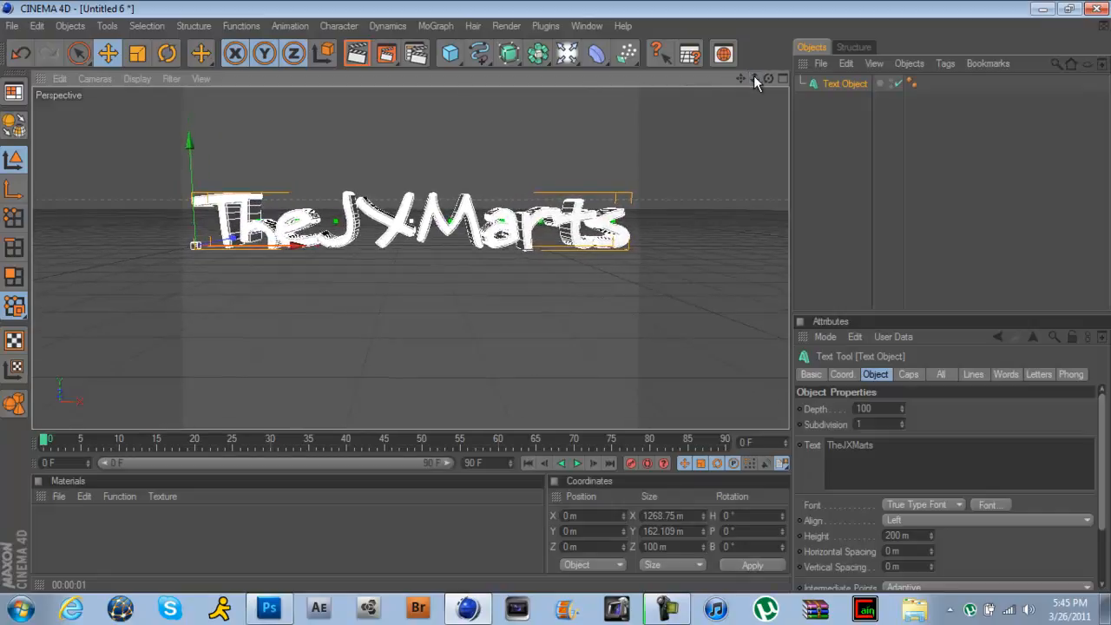
# - Duplicate the "TheJXMarts" text object and set the copy's depth to 50
pyautogui.moveTo(740, 77); pyautogui.dragTo(555, 297)
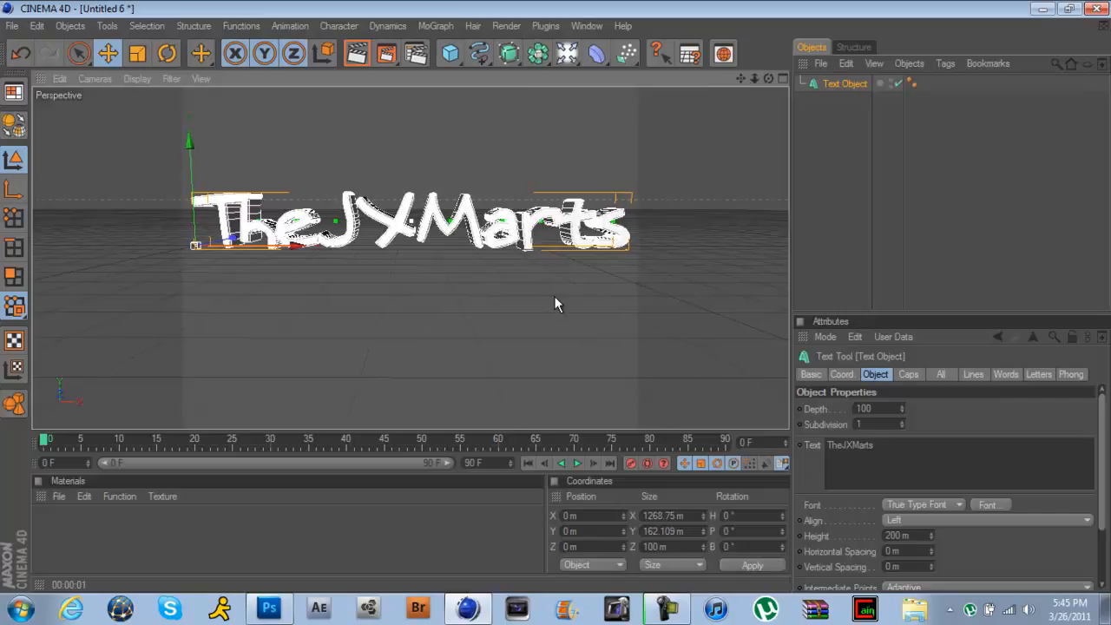
pyautogui.click(852, 247)
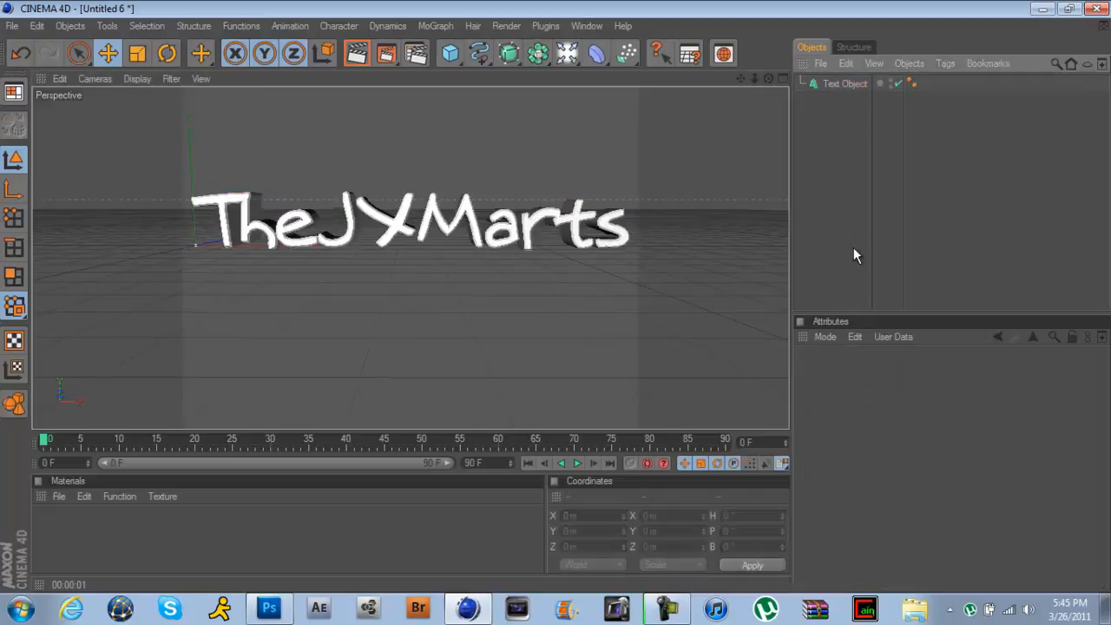
pyautogui.click(849, 83)
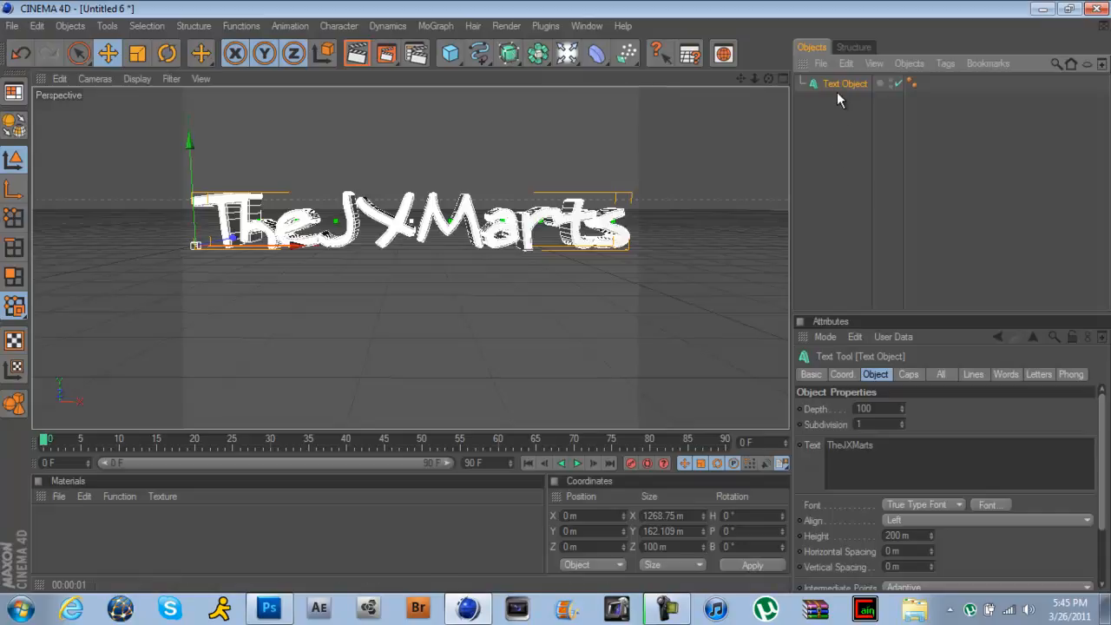
pyautogui.hotkey('ctrl', 'c')
pyautogui.hotkey('ctrl', 'v')
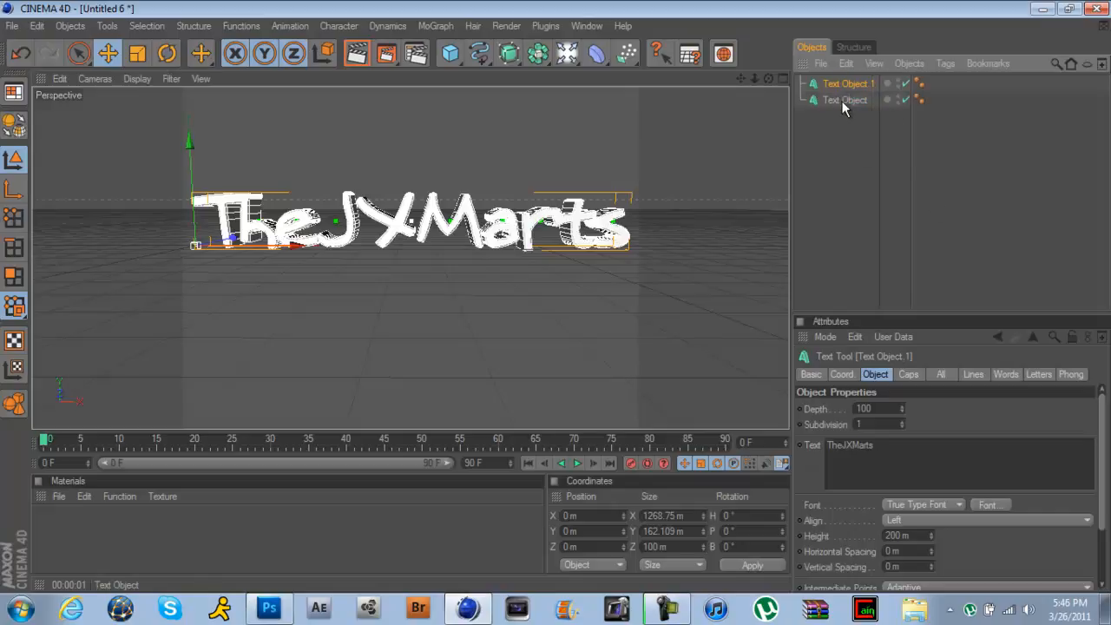
pyautogui.click(865, 408)
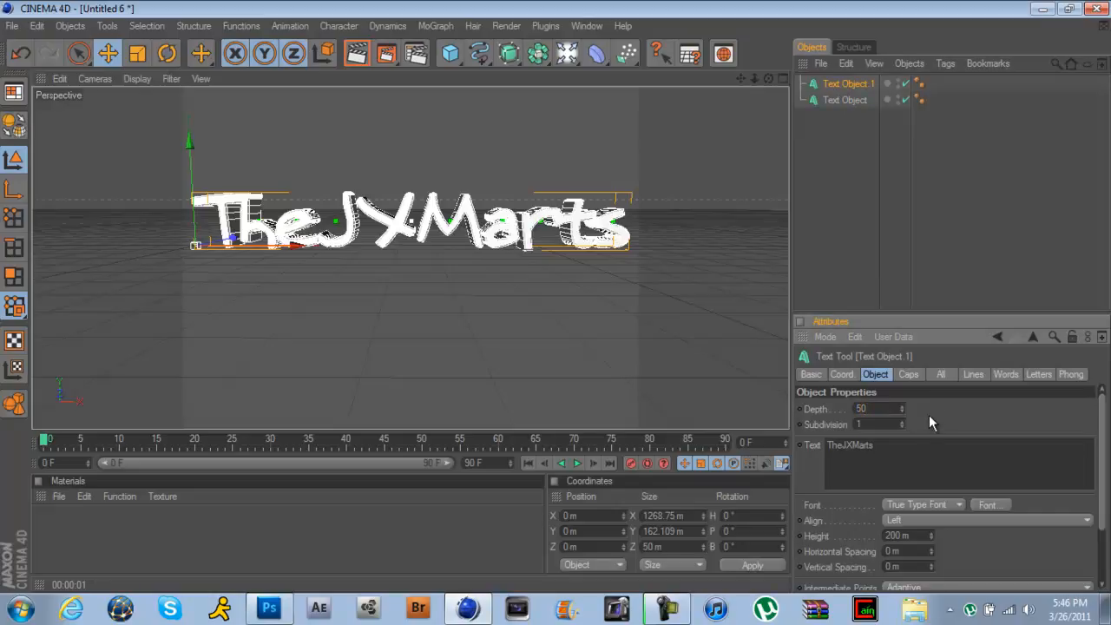
# - Set the copy's start and end cap fillet radius to 10 m and render the view to preview it
pyautogui.click(909, 373)
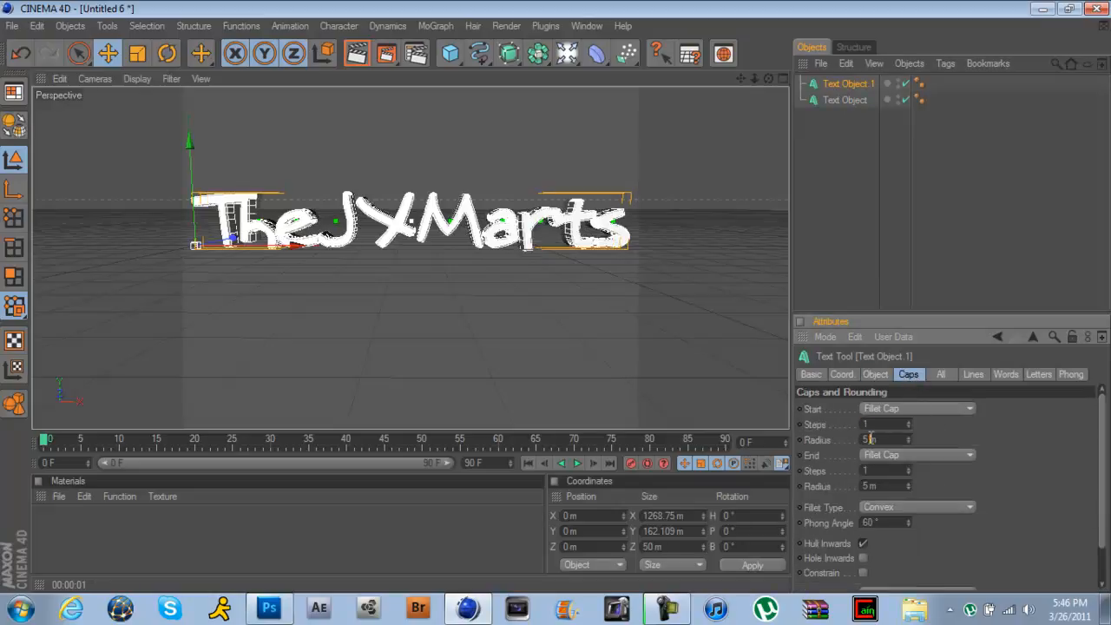
pyautogui.click(869, 485)
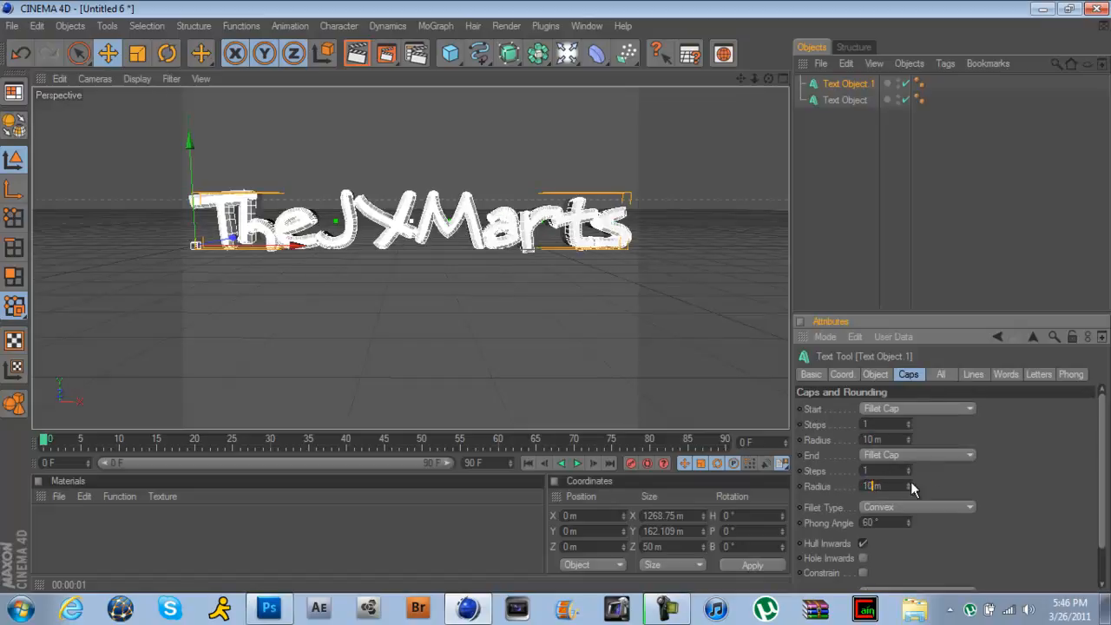
pyautogui.click(875, 374)
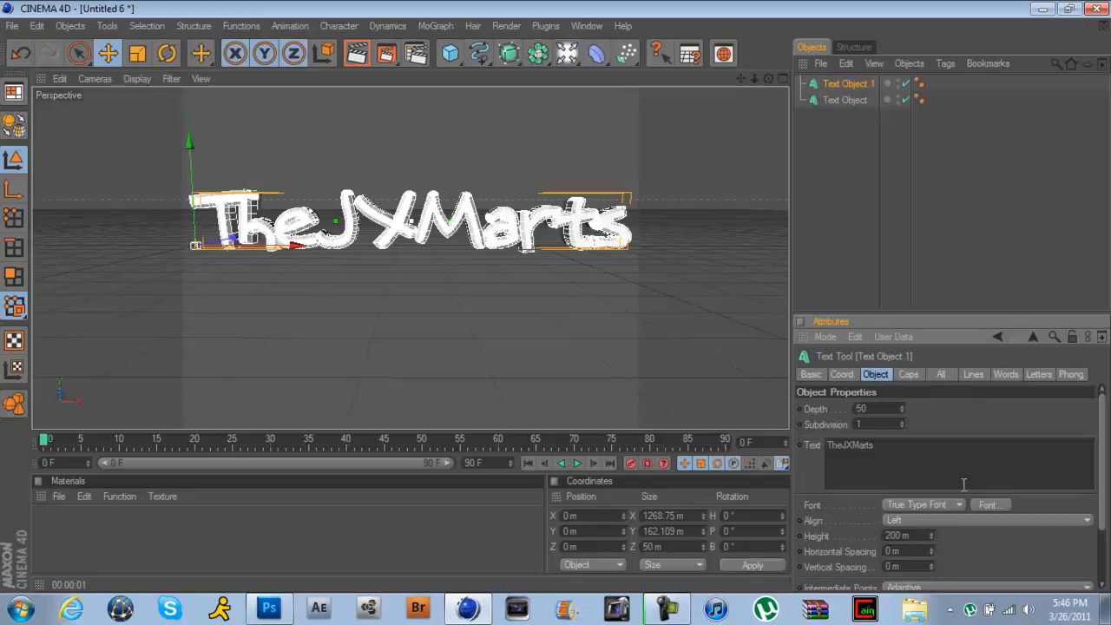
pyautogui.click(358, 57)
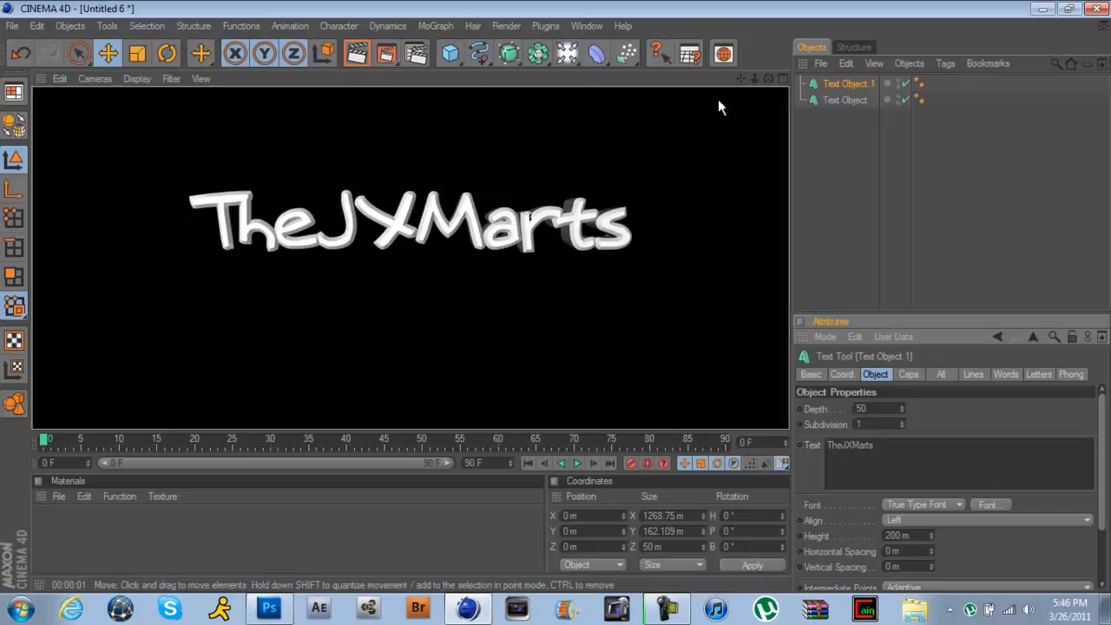
# - Move the copied text object along the Z axis to about 21 m so it sits within the original's depth
pyautogui.moveTo(768, 79); pyautogui.dragTo(556, 298)
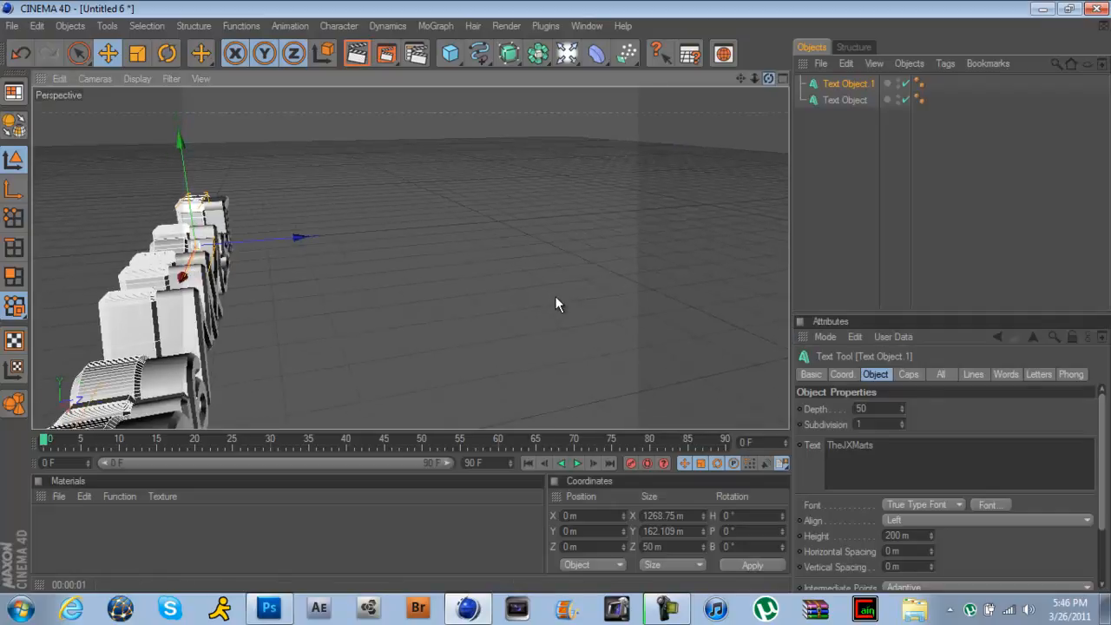
pyautogui.moveTo(304, 237); pyautogui.dragTo(555, 300)
pyautogui.moveTo(769, 78); pyautogui.dragTo(554, 296)
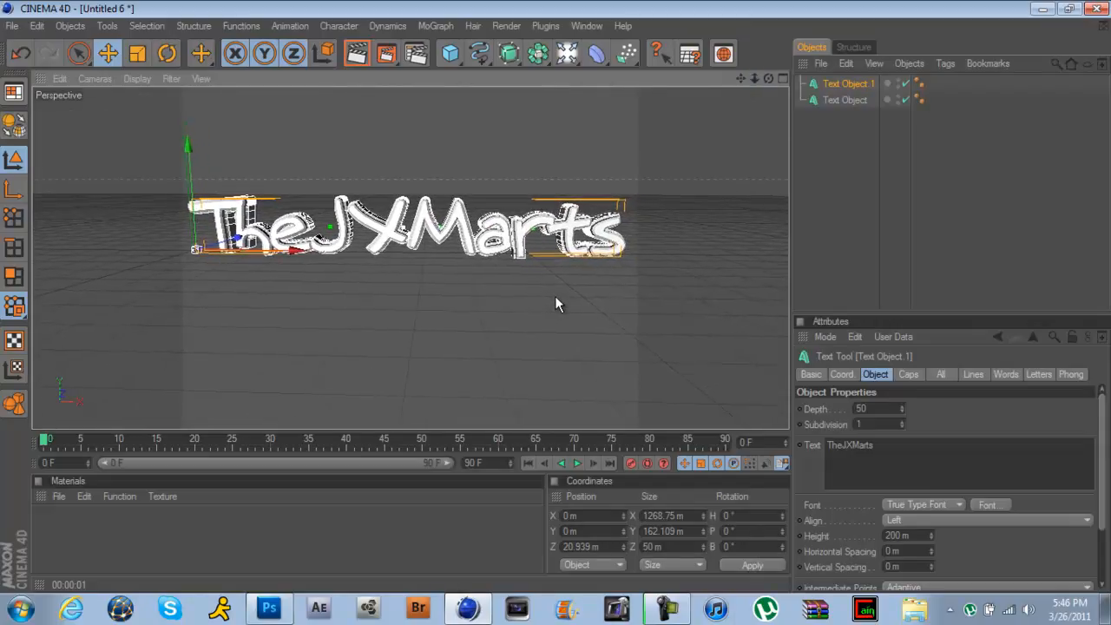
# - Create two shader materials, Mabel and Nukei
pyautogui.click(57, 496)
pyautogui.moveTo(122, 316)
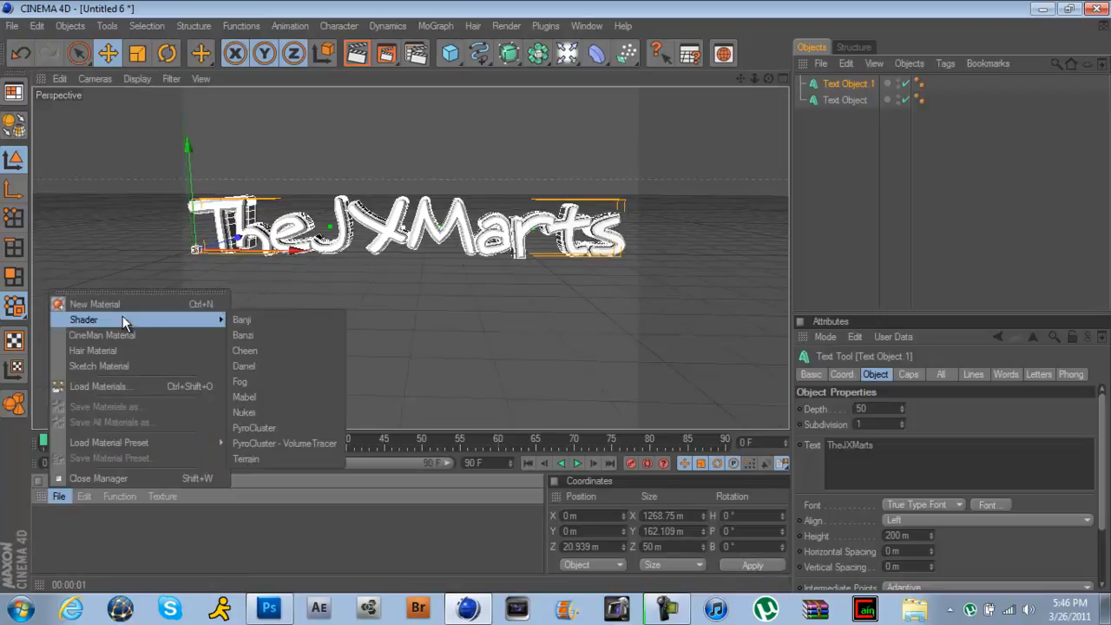
pyautogui.click(260, 399)
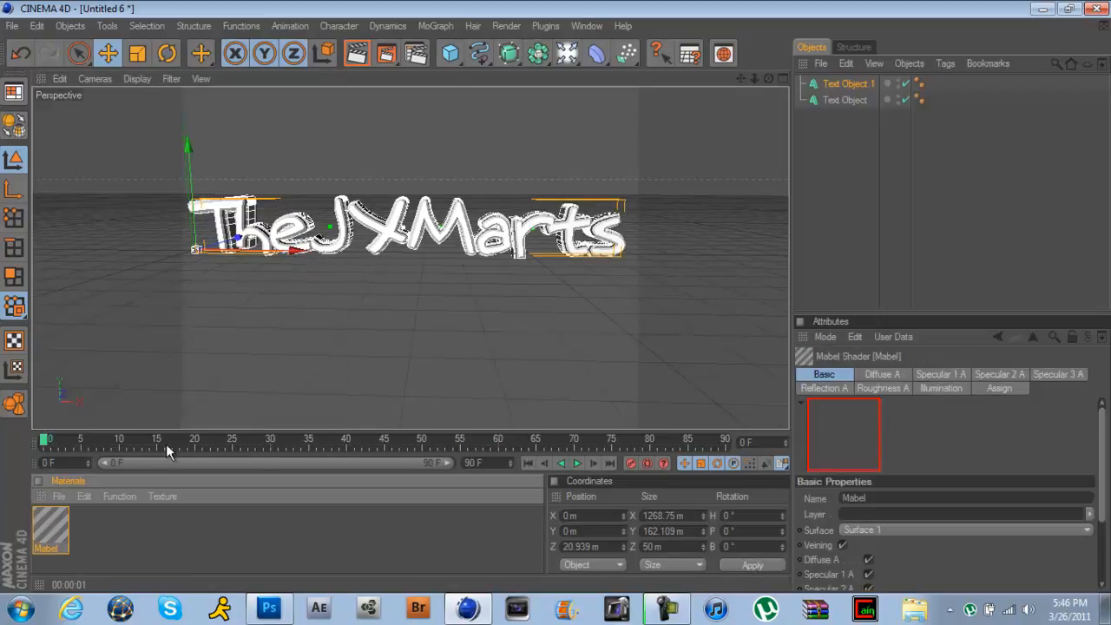
pyautogui.click(58, 497)
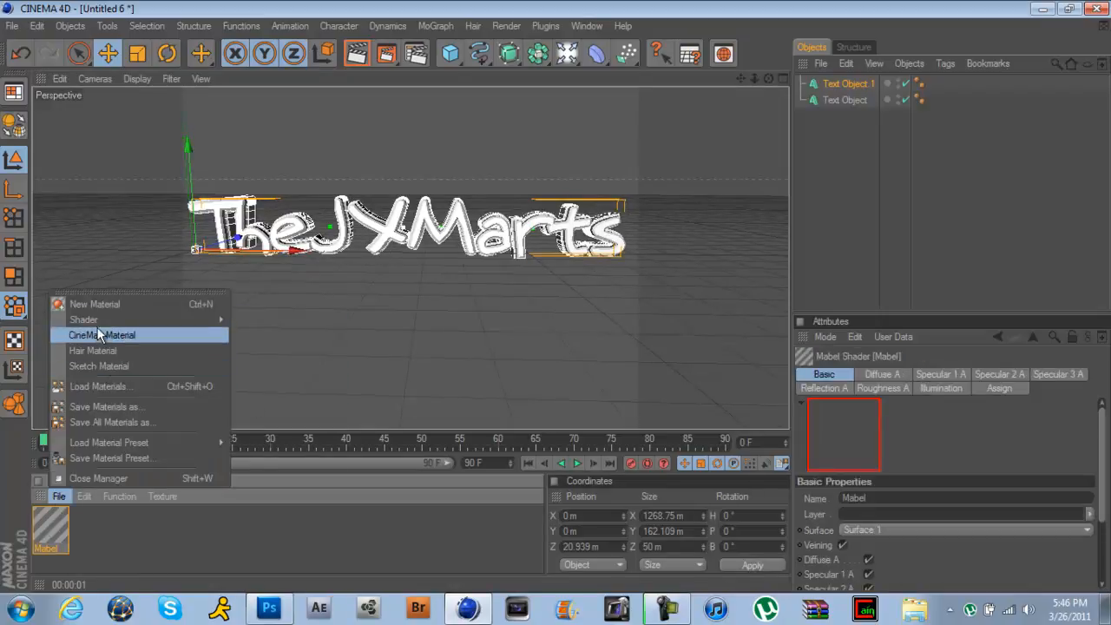
pyautogui.moveTo(101, 319)
pyautogui.click(281, 409)
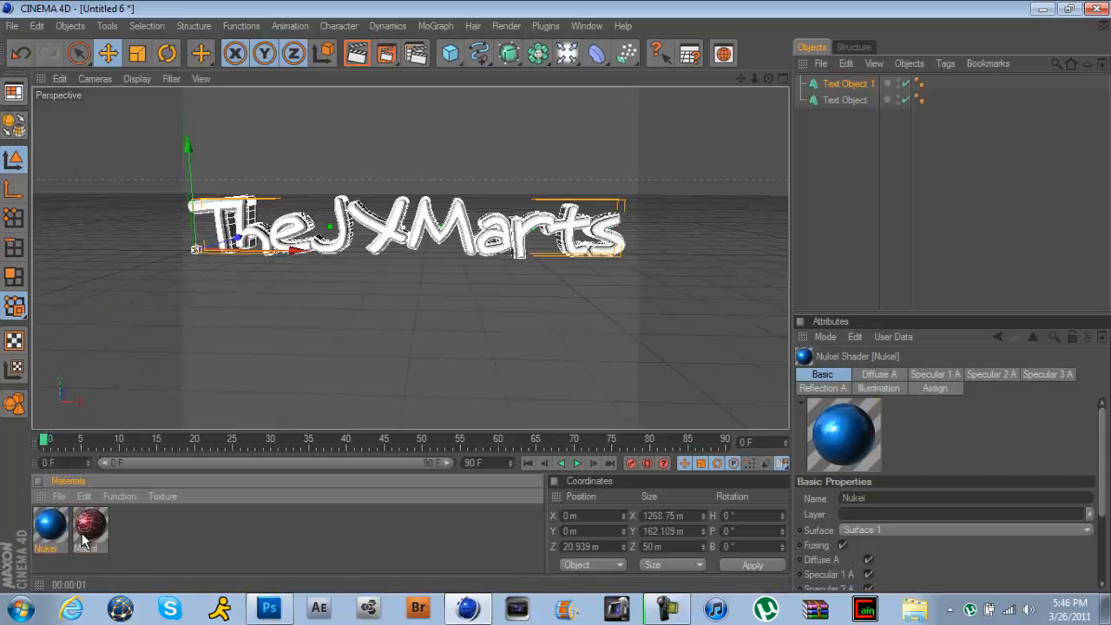
# - Apply Mabel to the original text object and Nukei to the copy, and render the view
pyautogui.moveTo(85, 533); pyautogui.dragTo(841, 100)
pyautogui.moveTo(56, 534); pyautogui.dragTo(857, 80)
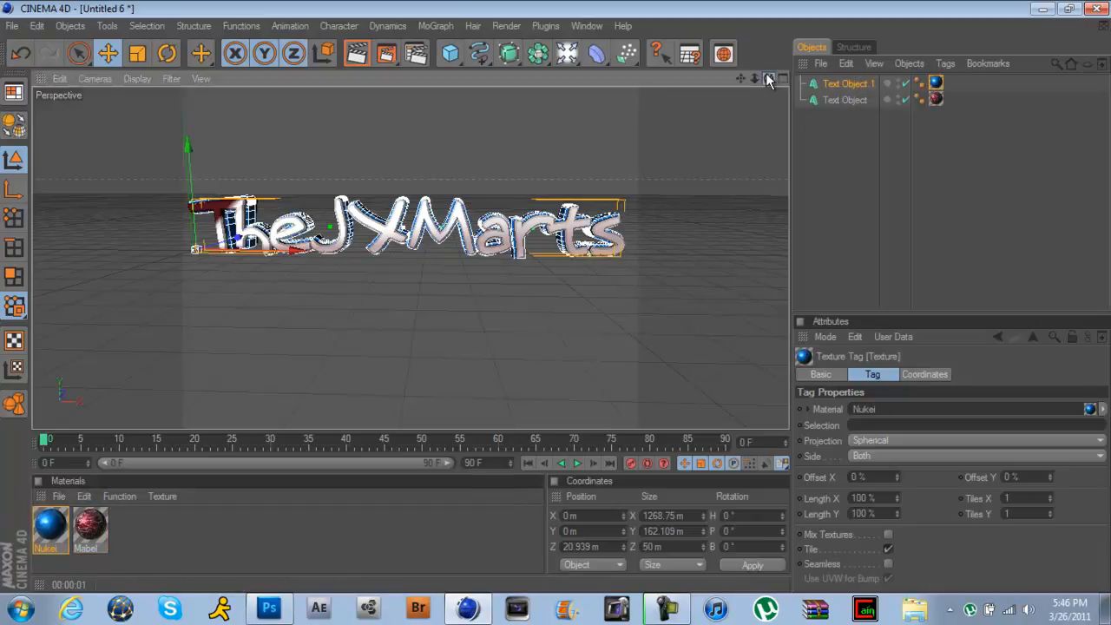
pyautogui.click(356, 53)
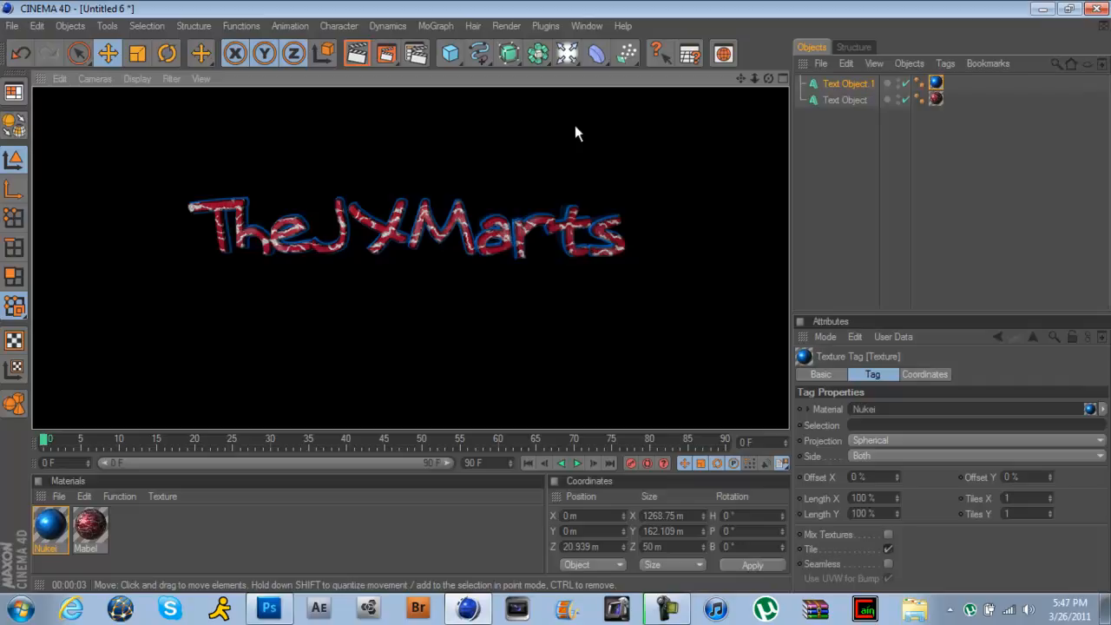
# - Render the layered text from its side to examine both materials, and return to a front view
pyautogui.moveTo(768, 78); pyautogui.dragTo(561, 295)
pyautogui.moveTo(740, 78); pyautogui.dragTo(555, 296)
pyautogui.moveTo(754, 78); pyautogui.dragTo(557, 292)
pyautogui.moveTo(768, 80); pyautogui.dragTo(542, 261)
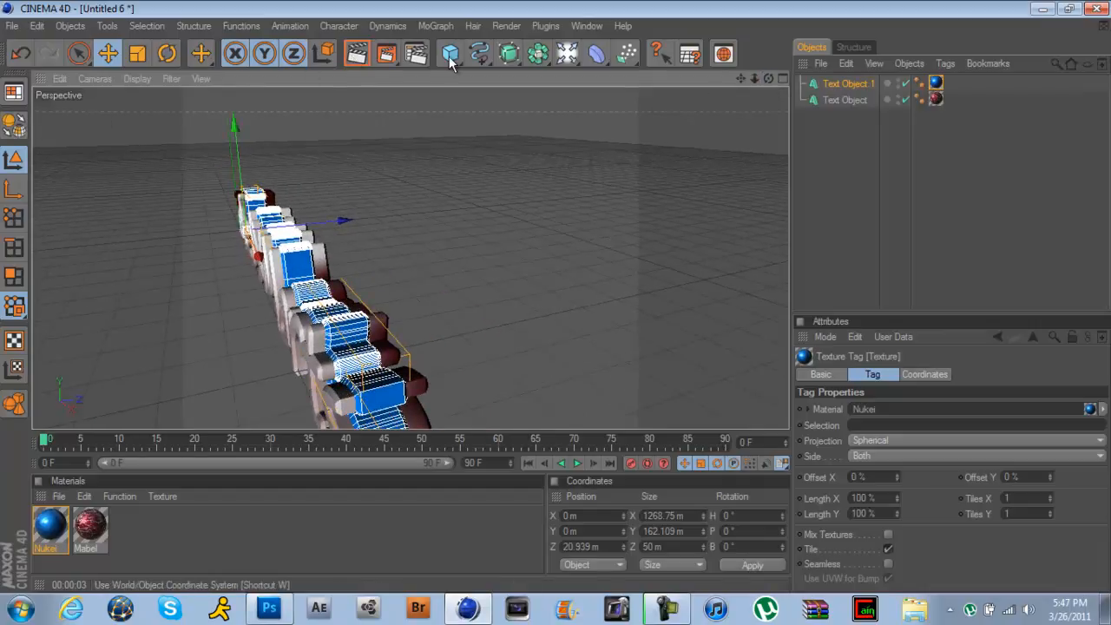
pyautogui.click(356, 55)
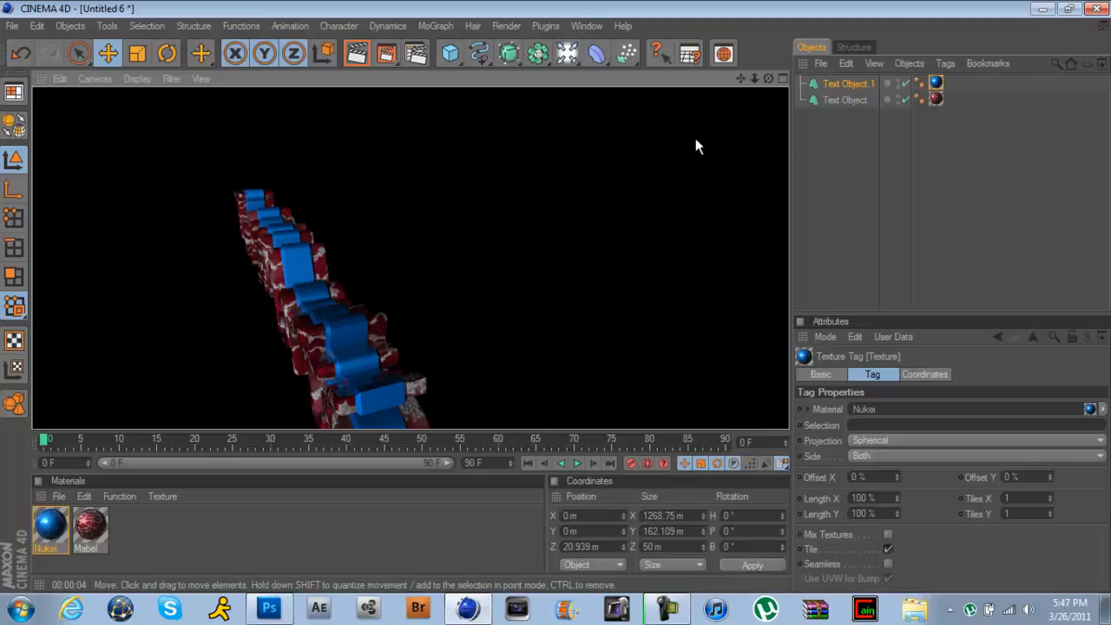
pyautogui.moveTo(768, 79); pyautogui.dragTo(555, 297)
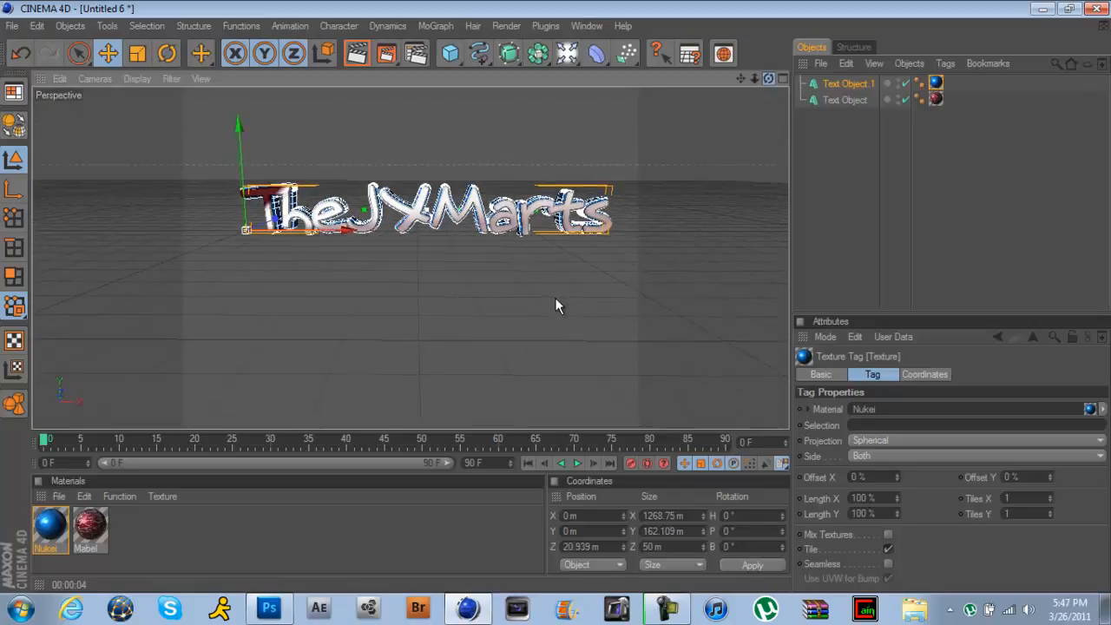
pyautogui.moveTo(744, 78); pyautogui.dragTo(556, 295)
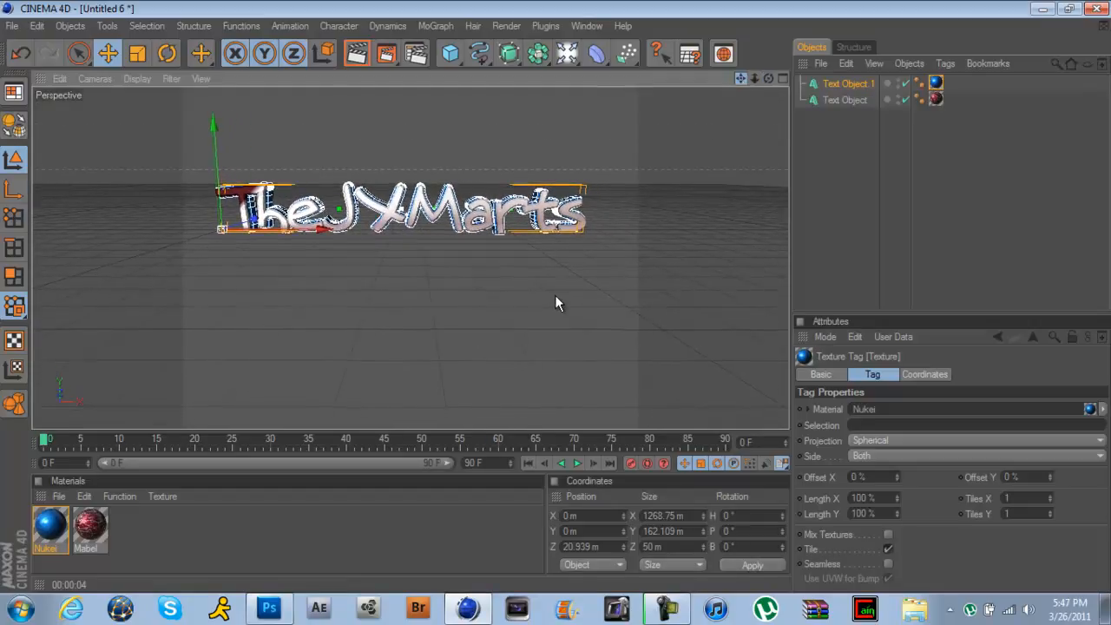
# - Delete the Nukei-textured copy and make the remaining text object editable
pyautogui.rightClick(861, 97)
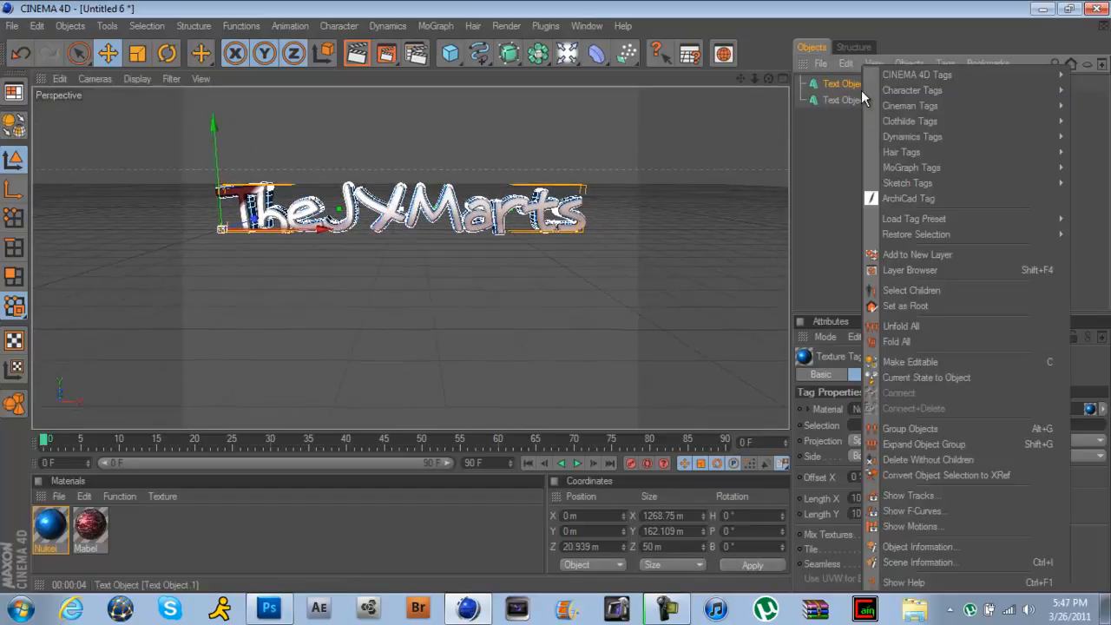
pyautogui.click(959, 460)
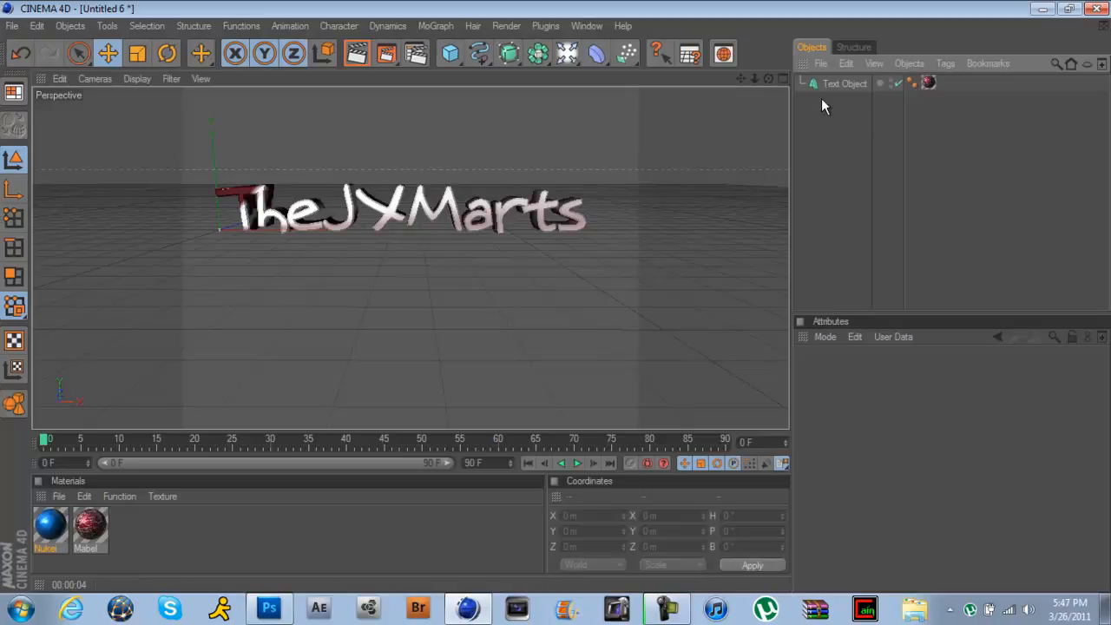
pyautogui.click(841, 85)
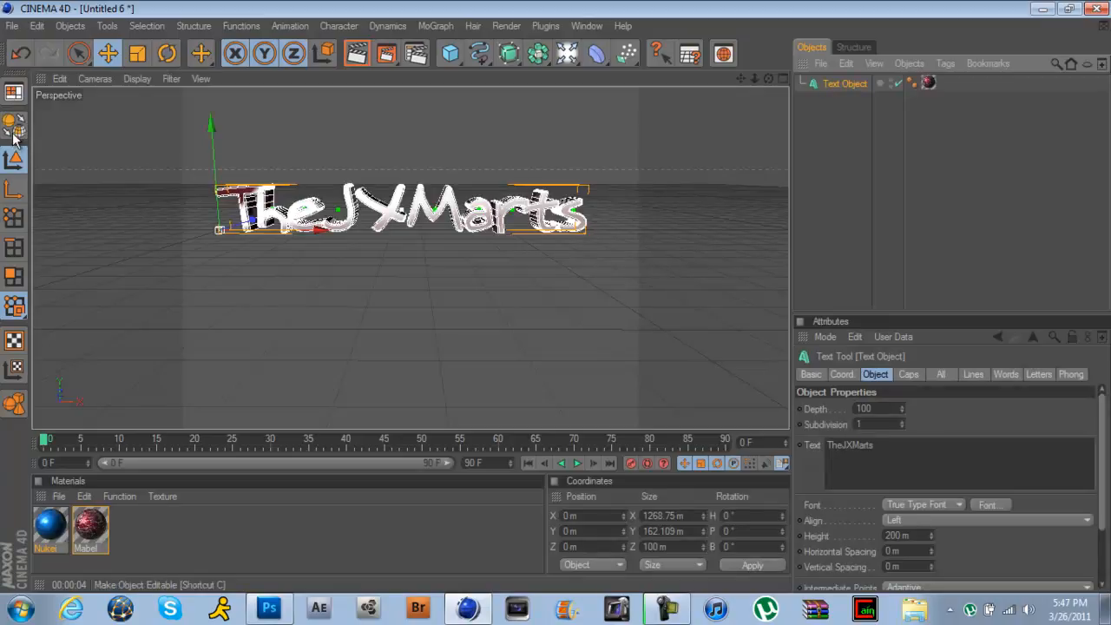
pyautogui.click(13, 93)
pyautogui.click(14, 126)
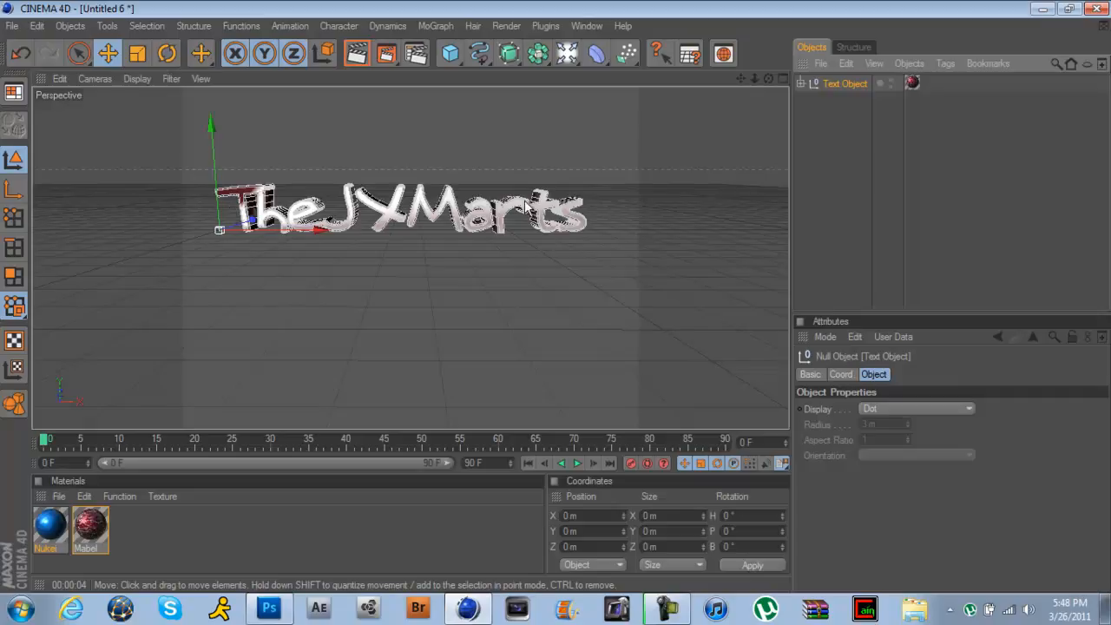
# - Expand the editable text object's hierarchy down to its individual letter extrusions
pyautogui.moveTo(753, 79); pyautogui.dragTo(556, 296)
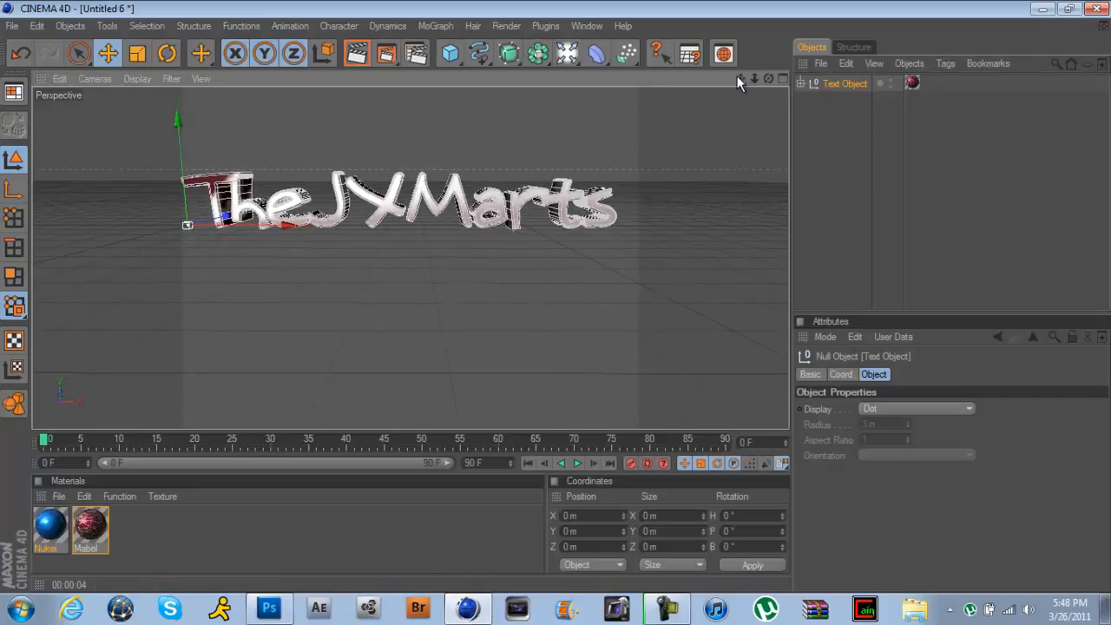
pyautogui.moveTo(750, 78); pyautogui.dragTo(558, 297)
pyautogui.moveTo(748, 79); pyautogui.dragTo(555, 295)
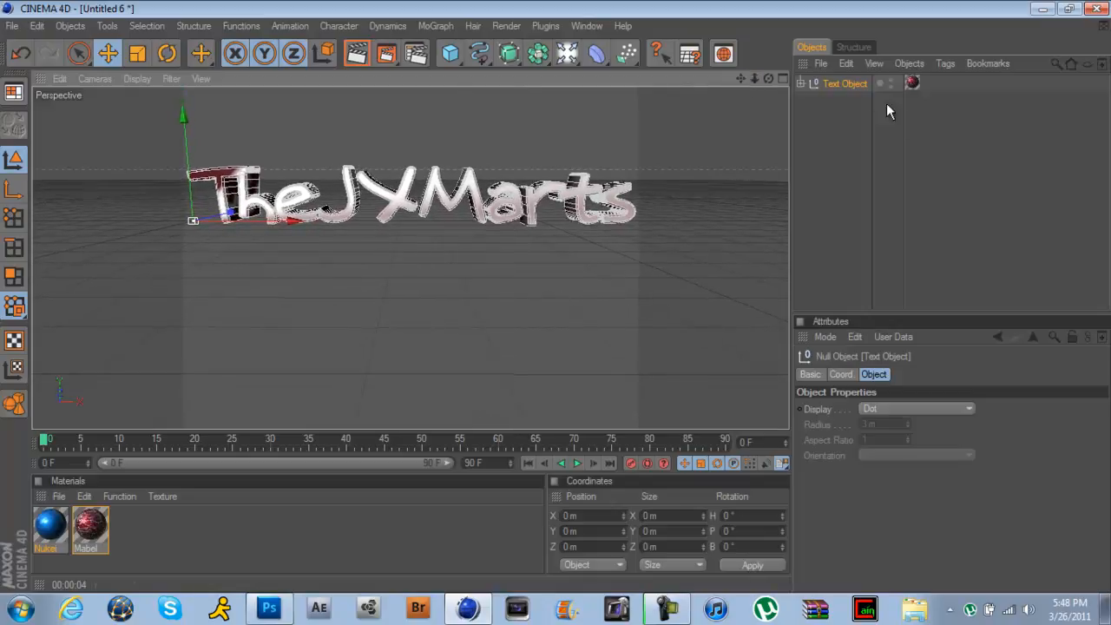
pyautogui.click(800, 83)
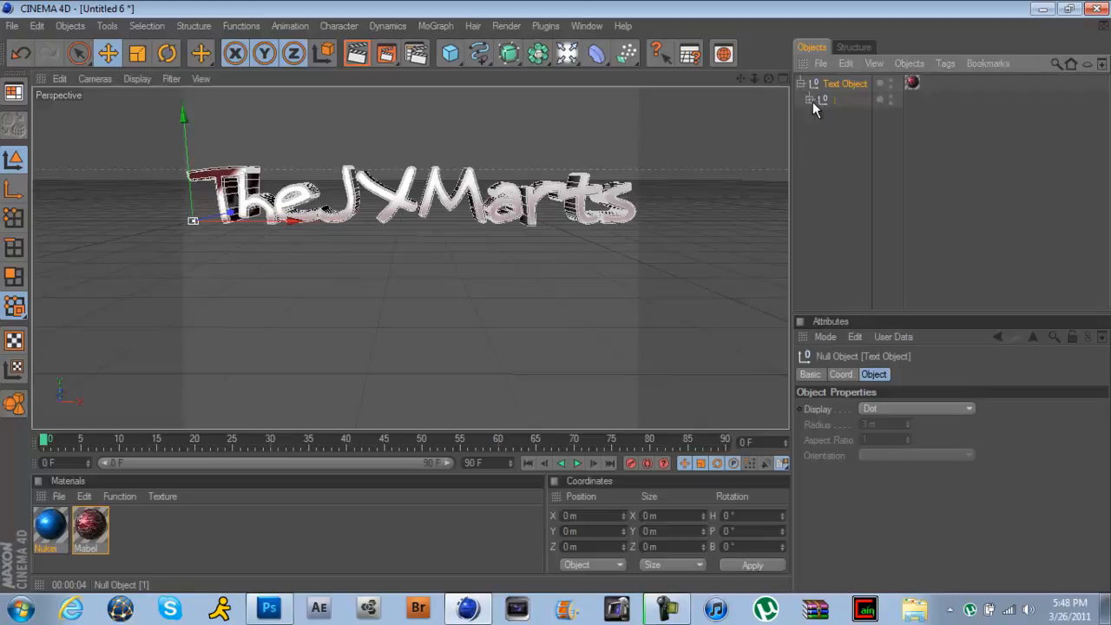
pyautogui.click(809, 99)
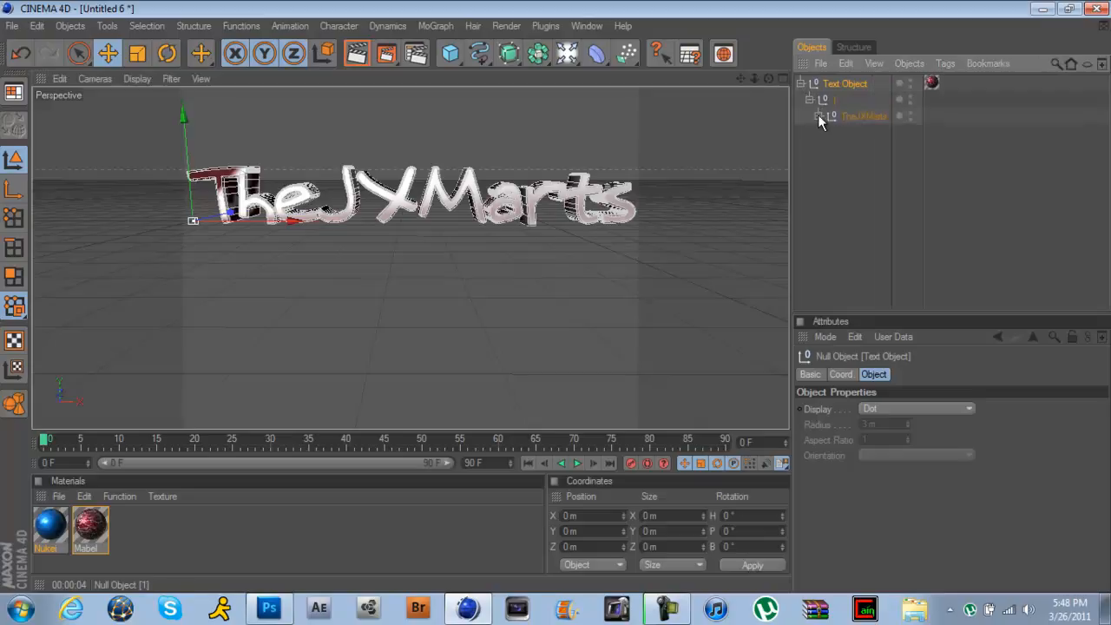
pyautogui.click(817, 115)
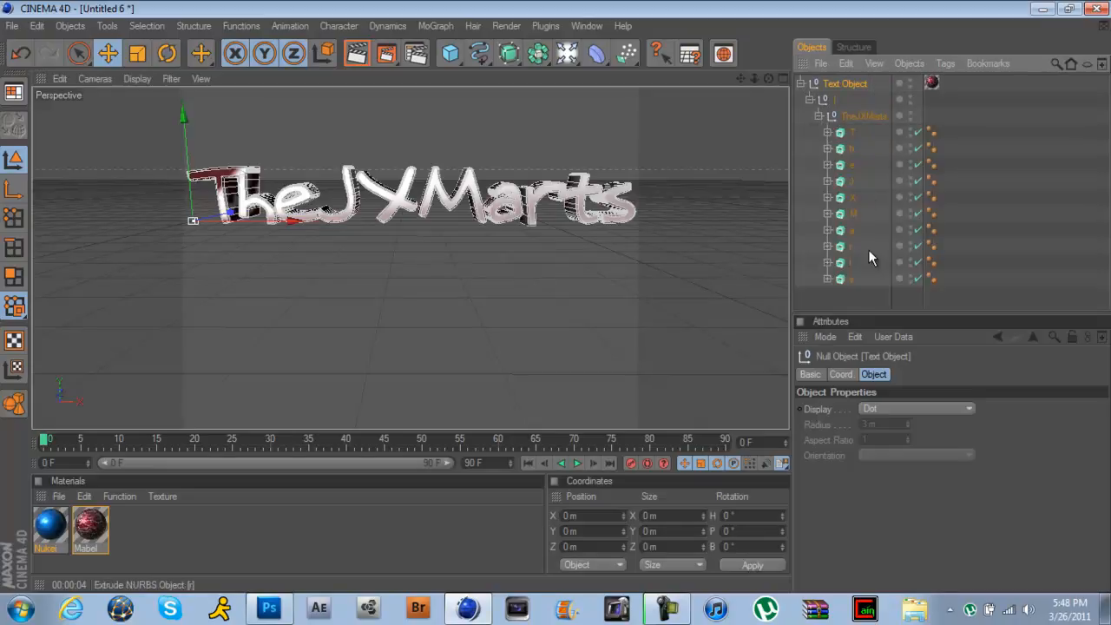
# - Move the letter T along X to about -77.5 m and rotate its heading to about -8.5°
pyautogui.click(850, 131)
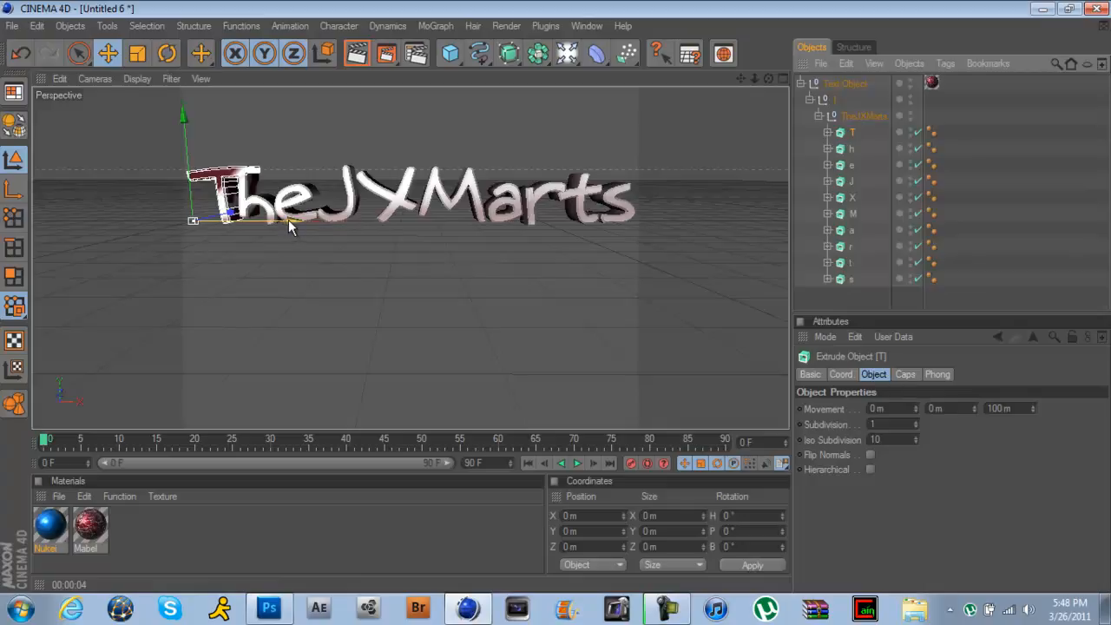
pyautogui.moveTo(289, 219); pyautogui.dragTo(554, 295)
pyautogui.press('r')
pyautogui.moveTo(211, 223)
pyautogui.mouseDown()
pyautogui.moveTo(183, 228)
pyautogui.moveTo(212, 226)
pyautogui.mouseUp()
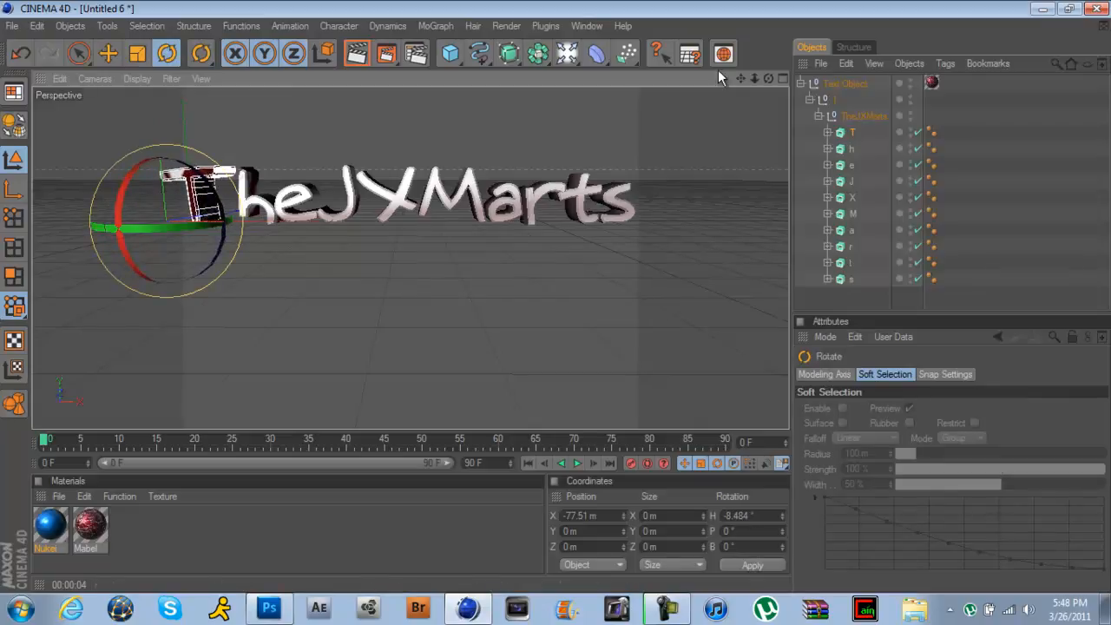
# - Rotate the letter h to about -15° heading and 10.7° pitch, and move it to about X 115 m, Z 6.5 m
pyautogui.moveTo(742, 78); pyautogui.dragTo(766, 81)
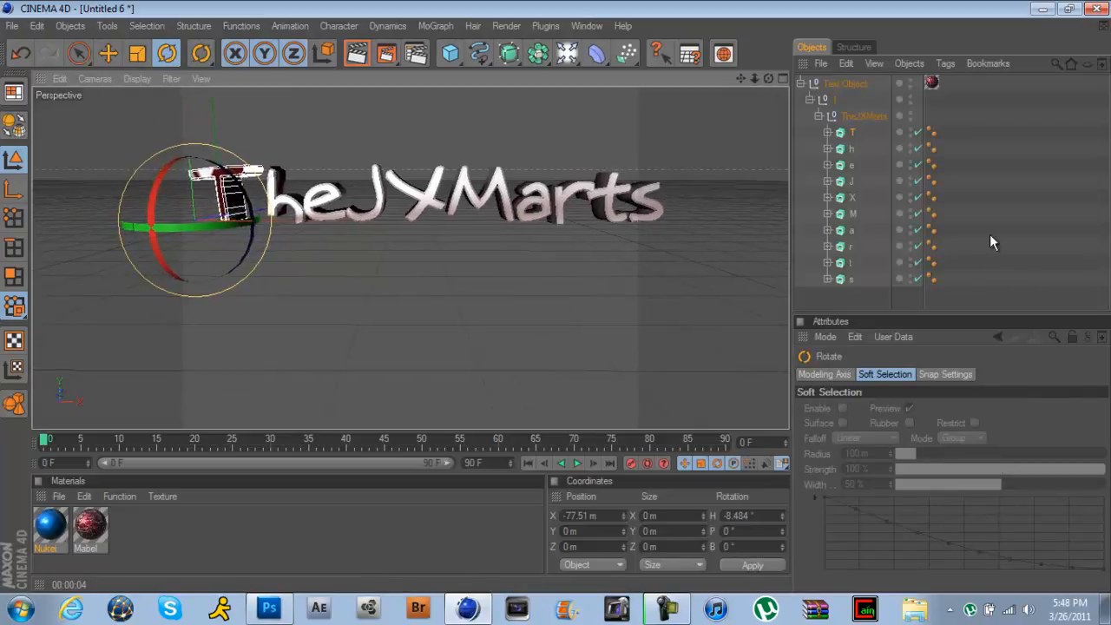
pyautogui.click(858, 149)
pyautogui.moveTo(275, 225); pyautogui.dragTo(235, 264)
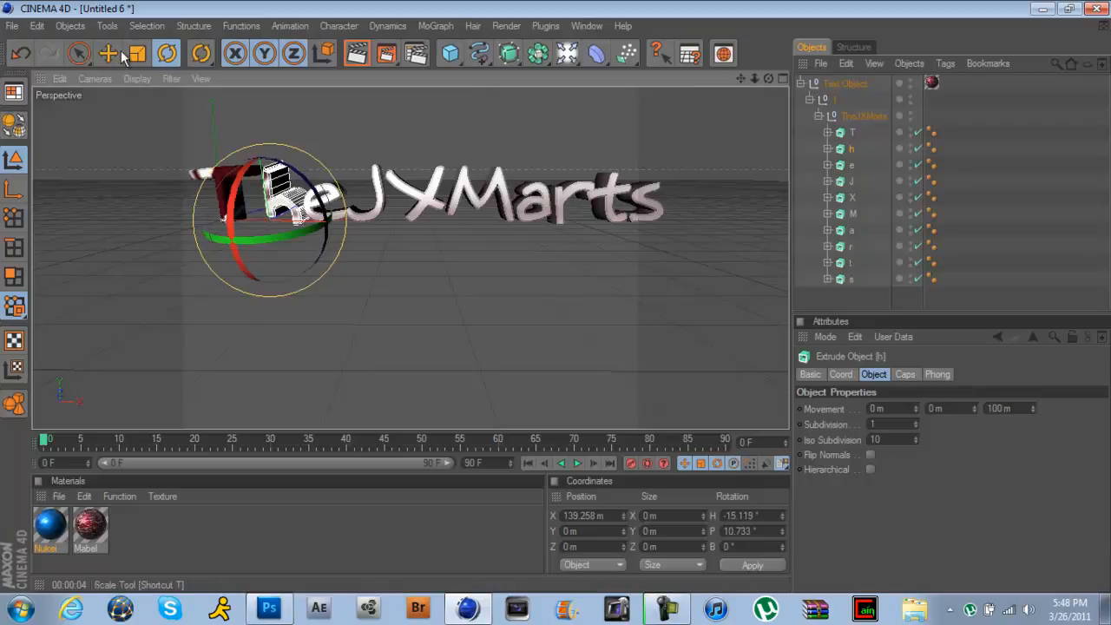
pyautogui.click(200, 58)
pyautogui.moveTo(325, 230); pyautogui.dragTo(300, 225)
pyautogui.click(169, 54)
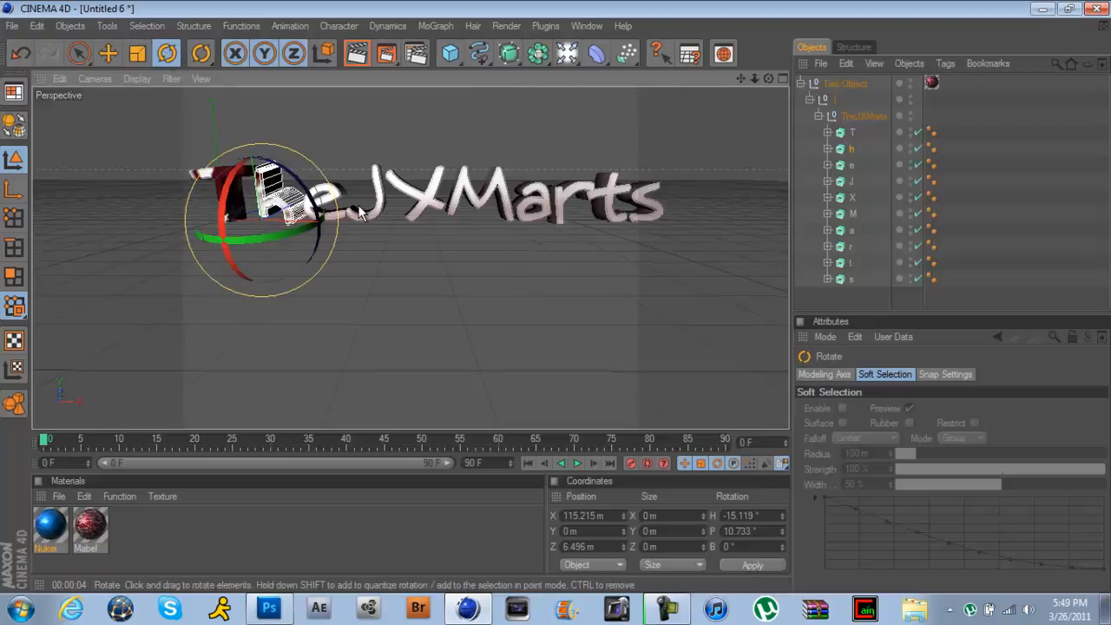
# - Rotate the letter e to about 13.4° heading and 6.9° pitch, and the letter J to about -22.8° heading
pyautogui.click(851, 165)
pyautogui.moveTo(327, 230); pyautogui.dragTo(313, 252)
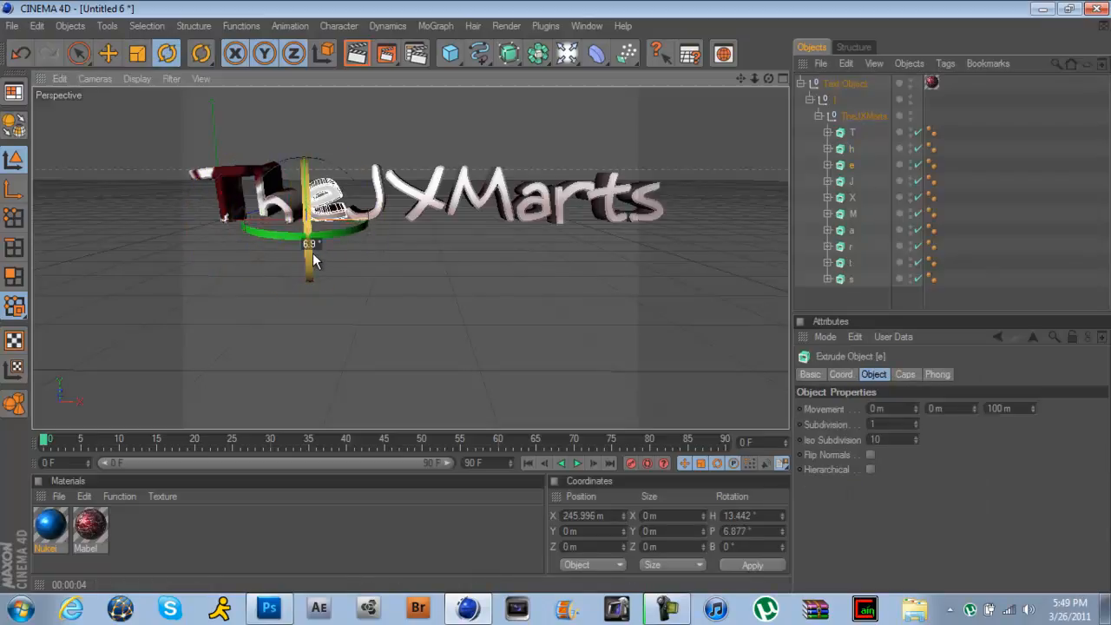
pyautogui.click(851, 183)
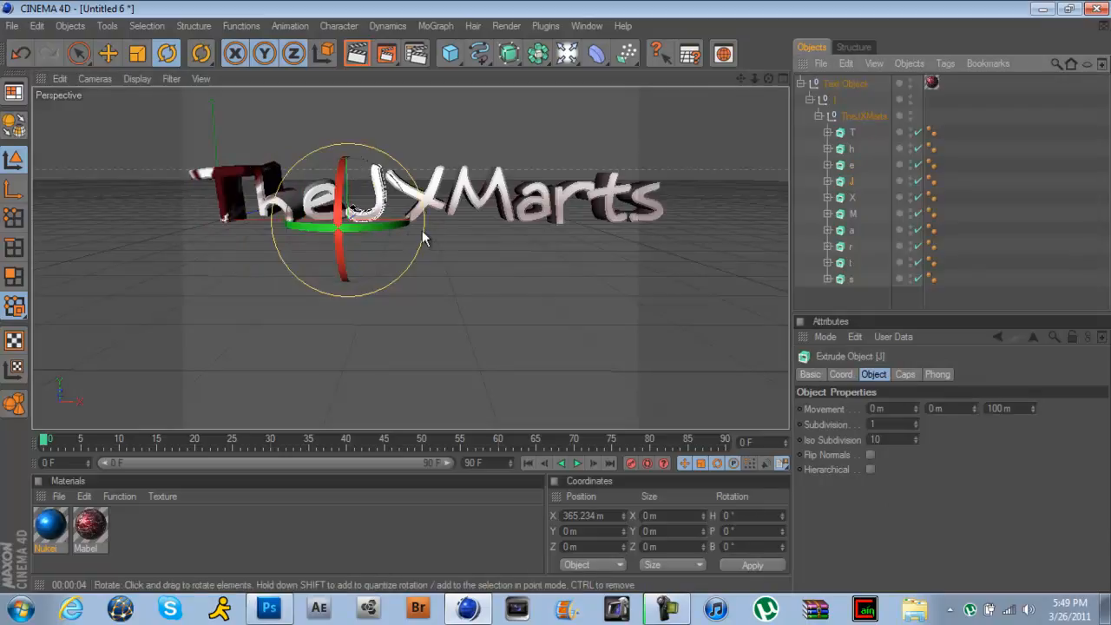
pyautogui.moveTo(374, 225); pyautogui.dragTo(439, 225)
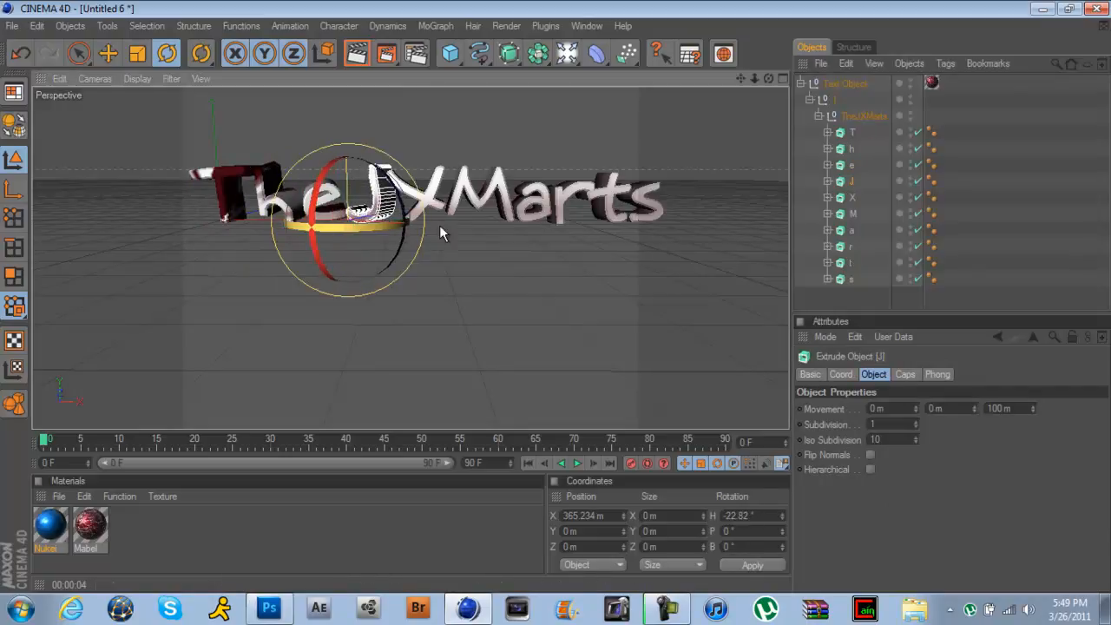
# - Rotate the letters X and M individually to give each its own tilt
pyautogui.click(852, 197)
pyautogui.moveTo(385, 277); pyautogui.dragTo(384, 280)
pyautogui.click(852, 214)
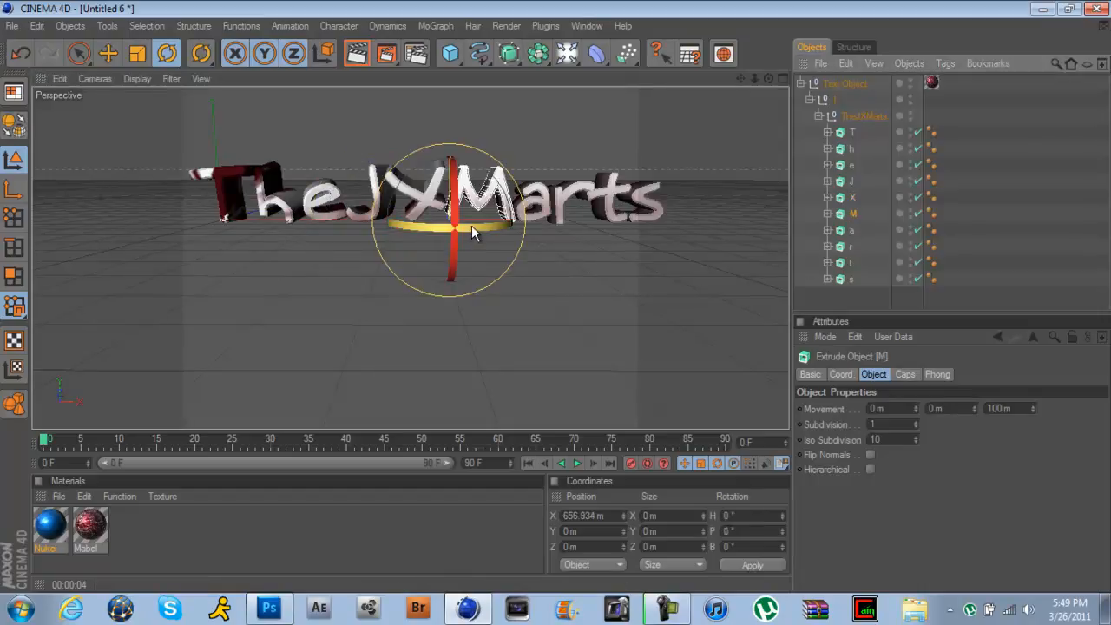
pyautogui.moveTo(480, 229); pyautogui.dragTo(456, 256)
# - Rotate the letter a slightly, and turn the letter r to about 14.7° heading and 6.5° pitch
pyautogui.click(851, 230)
pyautogui.moveTo(544, 228); pyautogui.dragTo(586, 254)
pyautogui.click(851, 247)
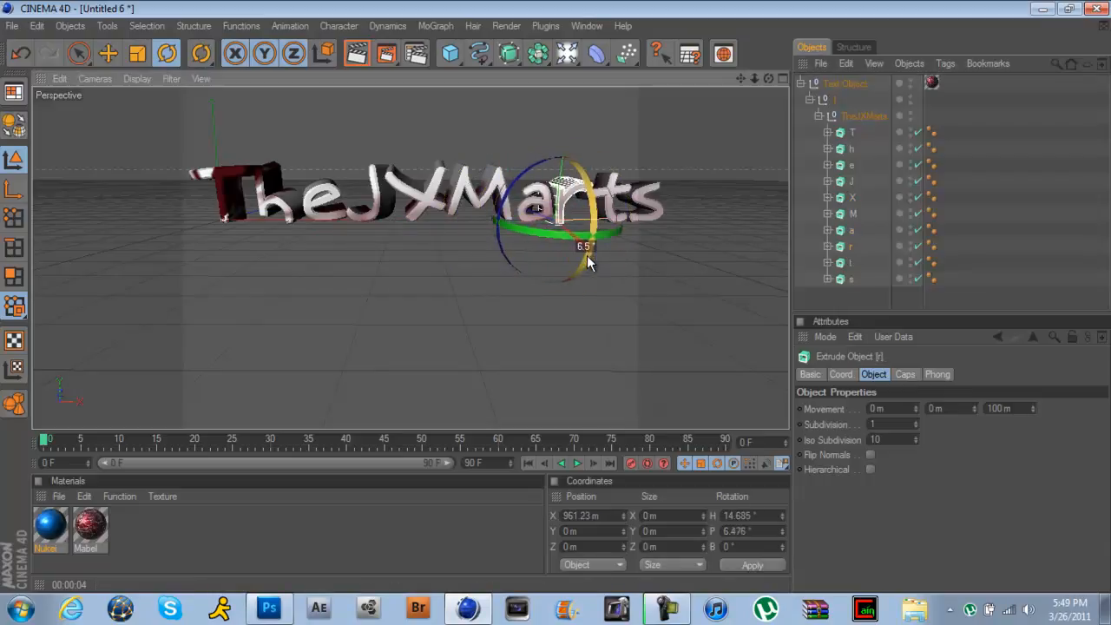
# - Rotate the final letters t and s individually, and clear the selection
pyautogui.click(851, 262)
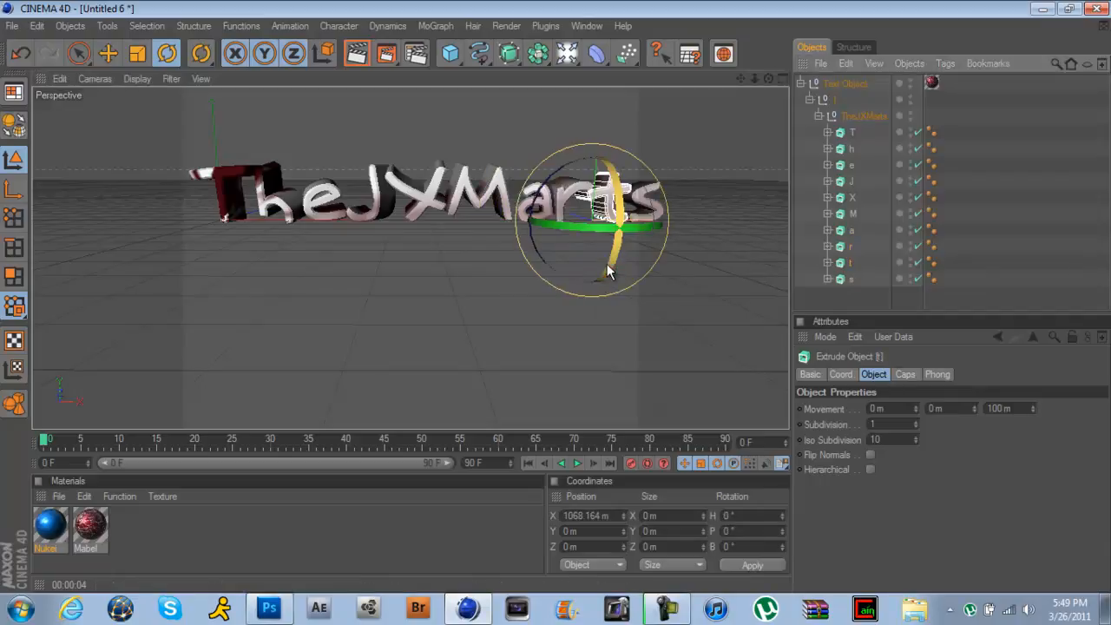
pyautogui.click(865, 278)
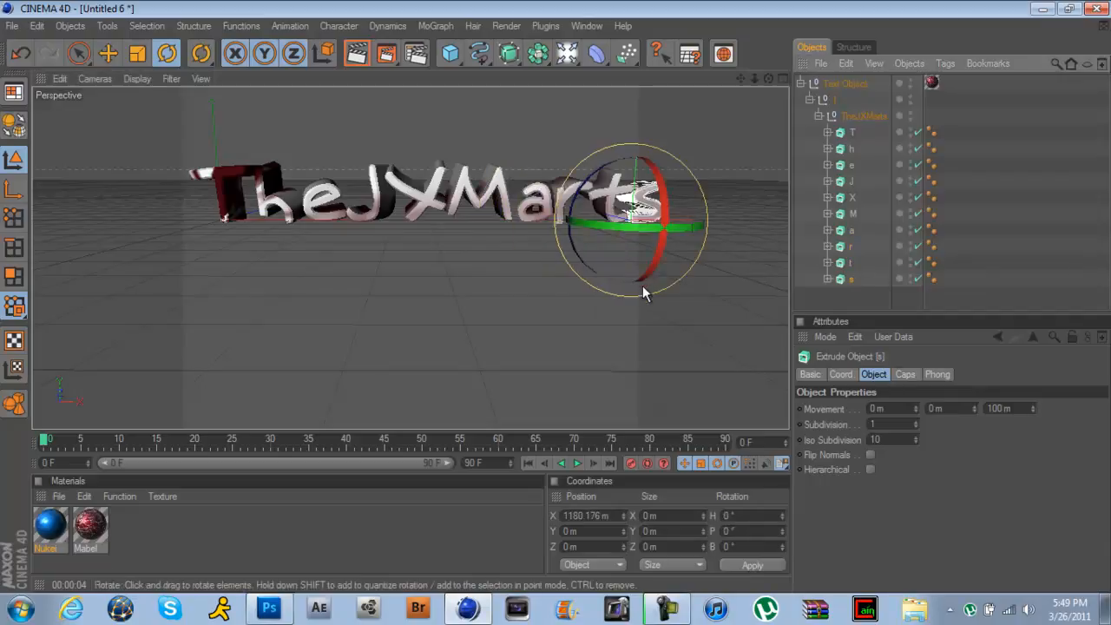
pyautogui.moveTo(682, 226); pyautogui.dragTo(663, 230)
pyautogui.click(746, 216)
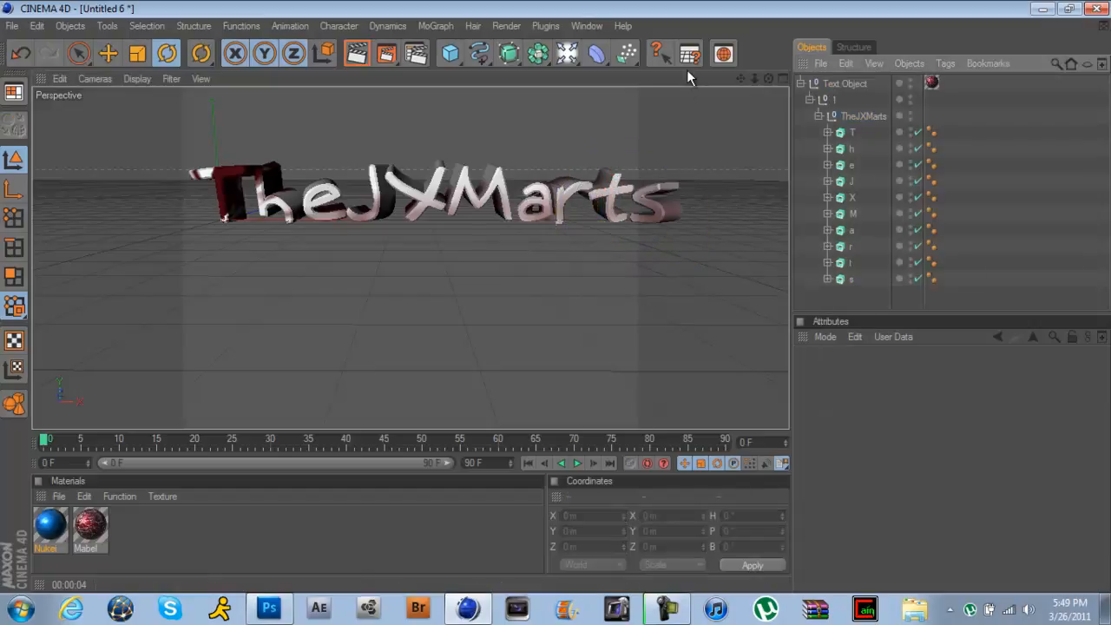
# - Render the active view to check the rotated letters with the Mabel material
pyautogui.moveTo(755, 77); pyautogui.dragTo(554, 295)
pyautogui.moveTo(740, 78); pyautogui.dragTo(554, 296)
pyautogui.moveTo(752, 78); pyautogui.dragTo(554, 297)
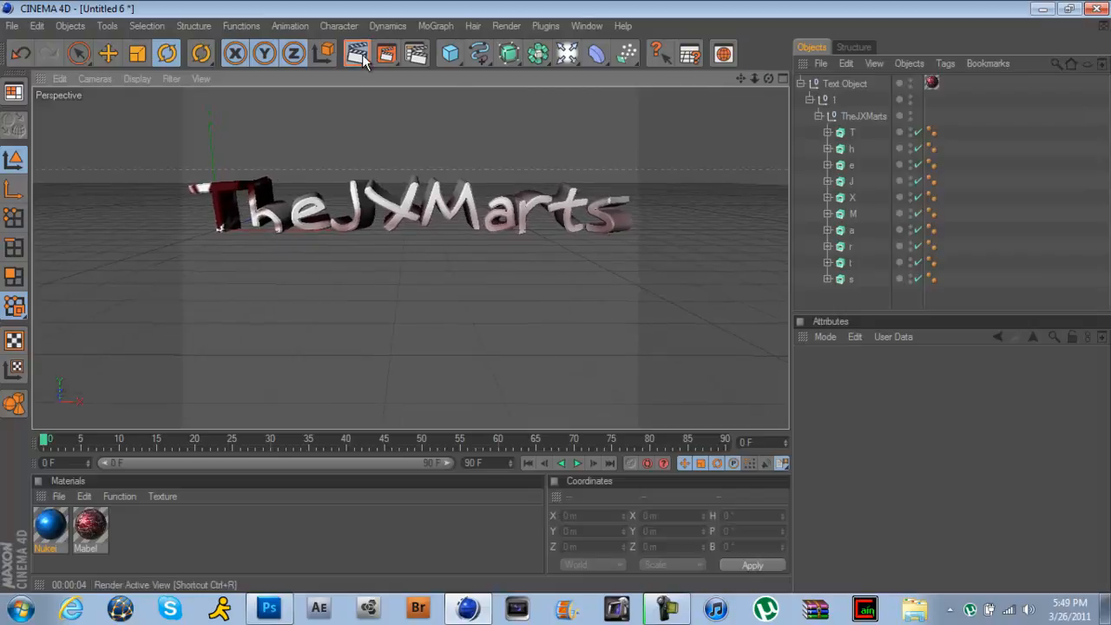
pyautogui.click(361, 54)
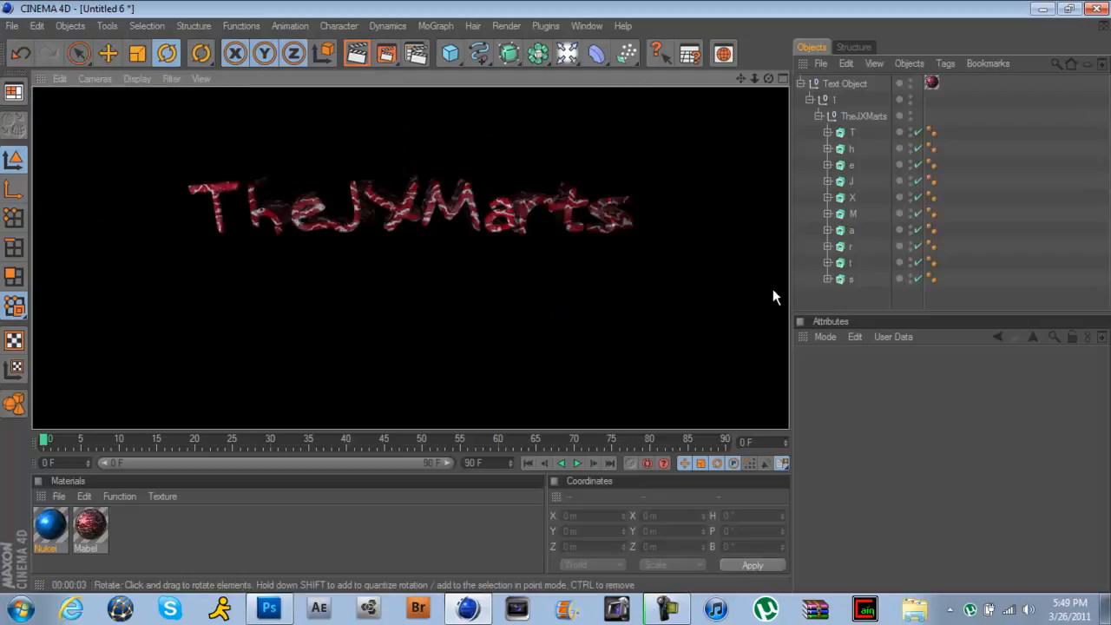
pyautogui.click(836, 302)
# - Collapse the Text Object's hierarchy, apply the Nukei material to the whole object, and render the active view
pyautogui.click(800, 83)
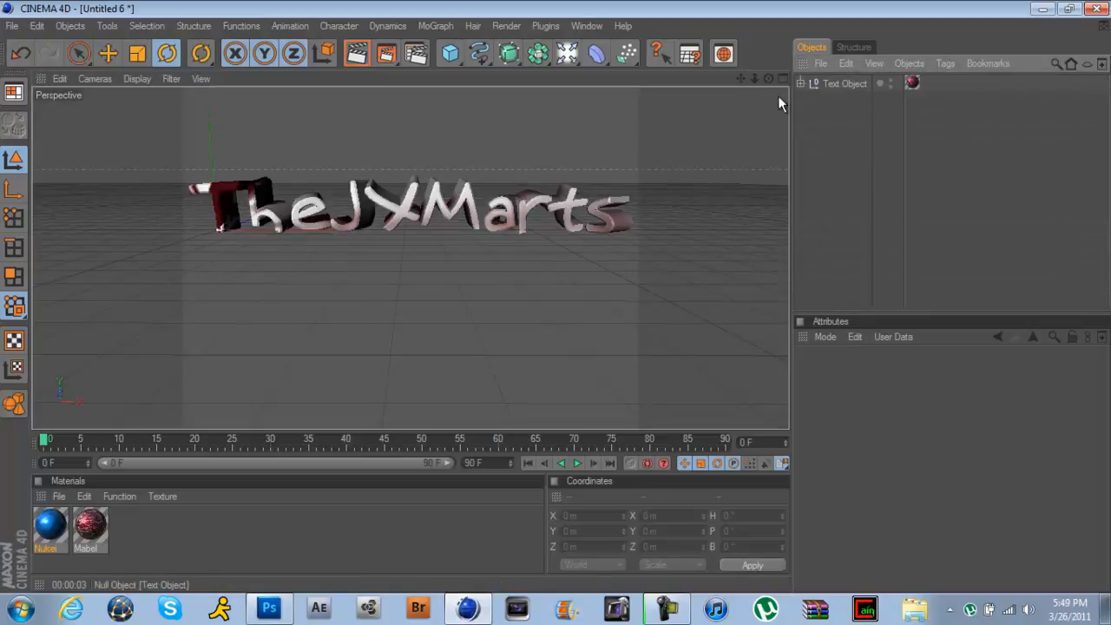
pyautogui.click(43, 533)
pyautogui.moveTo(44, 534); pyautogui.dragTo(887, 82)
pyautogui.click(356, 54)
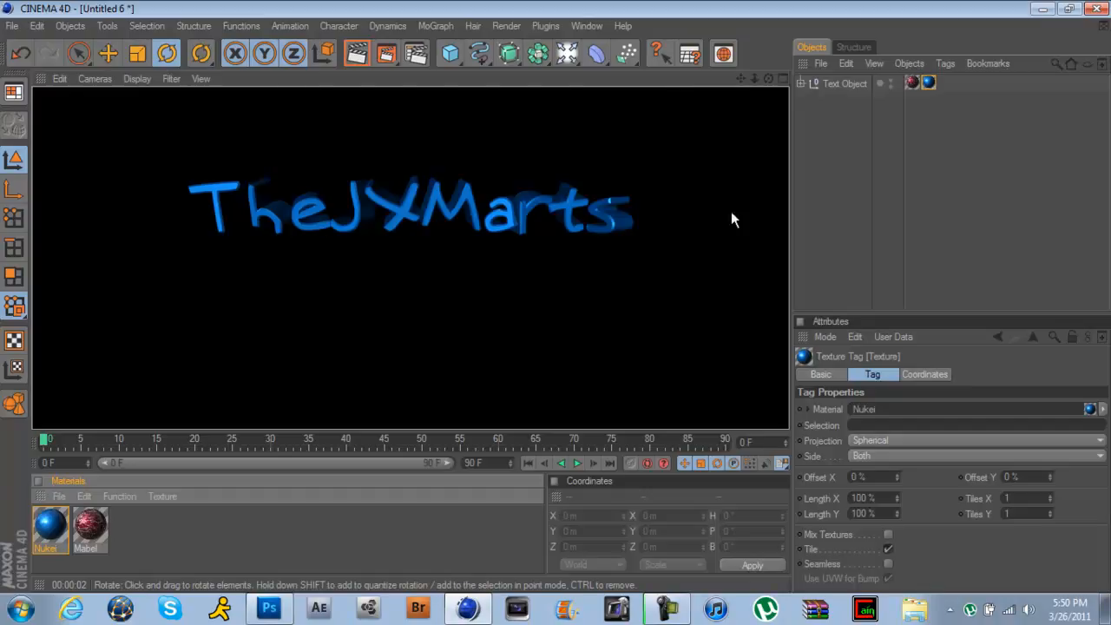
pyautogui.click(818, 236)
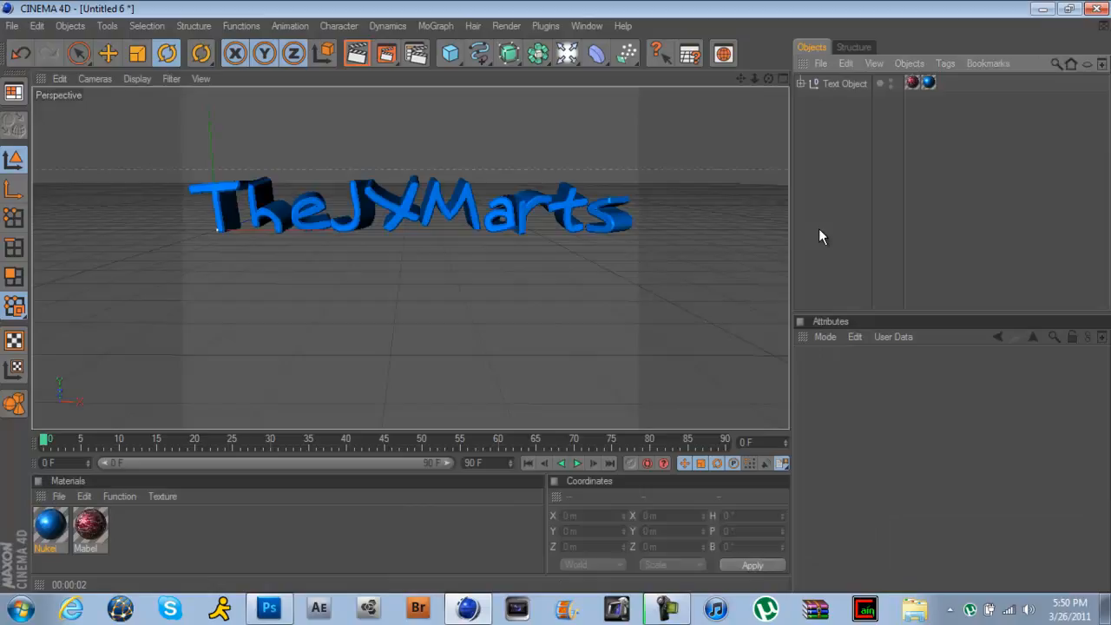